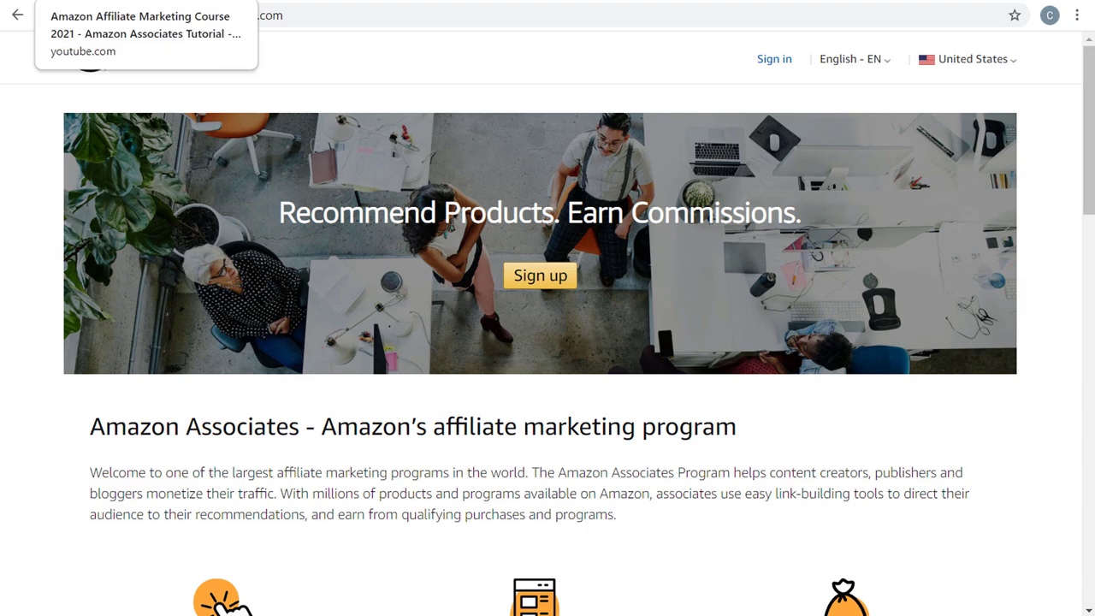
# Switch to the YouTube page of the Amazon Affiliate Marketing Course 2021 video and highlight part of its title.
pyautogui.click(73, 2)
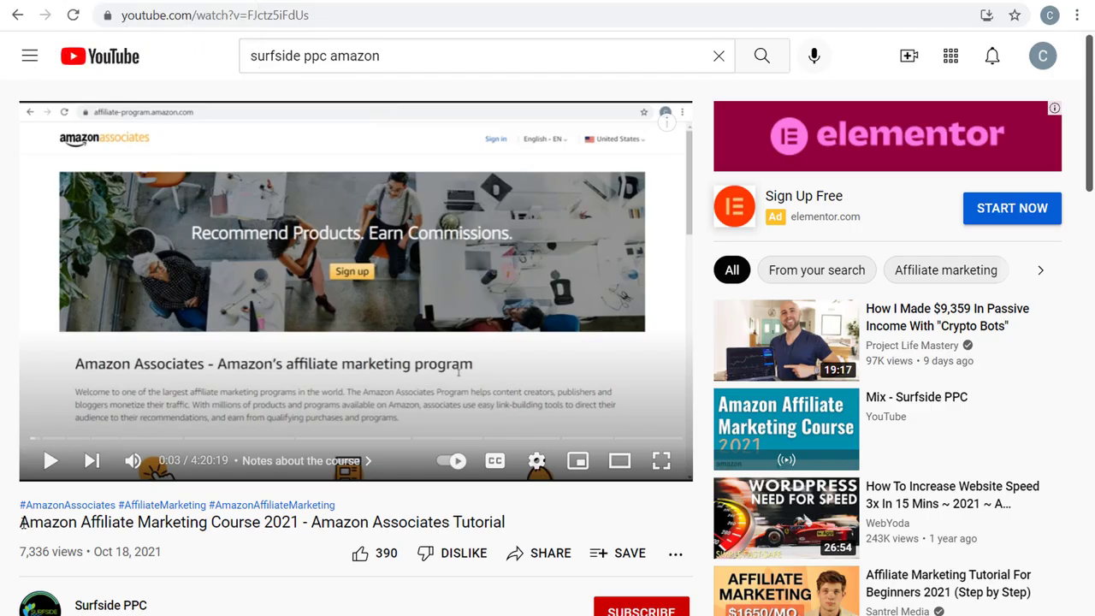
pyautogui.moveTo(20, 522); pyautogui.dragTo(282, 522)
pyautogui.click(349, 519)
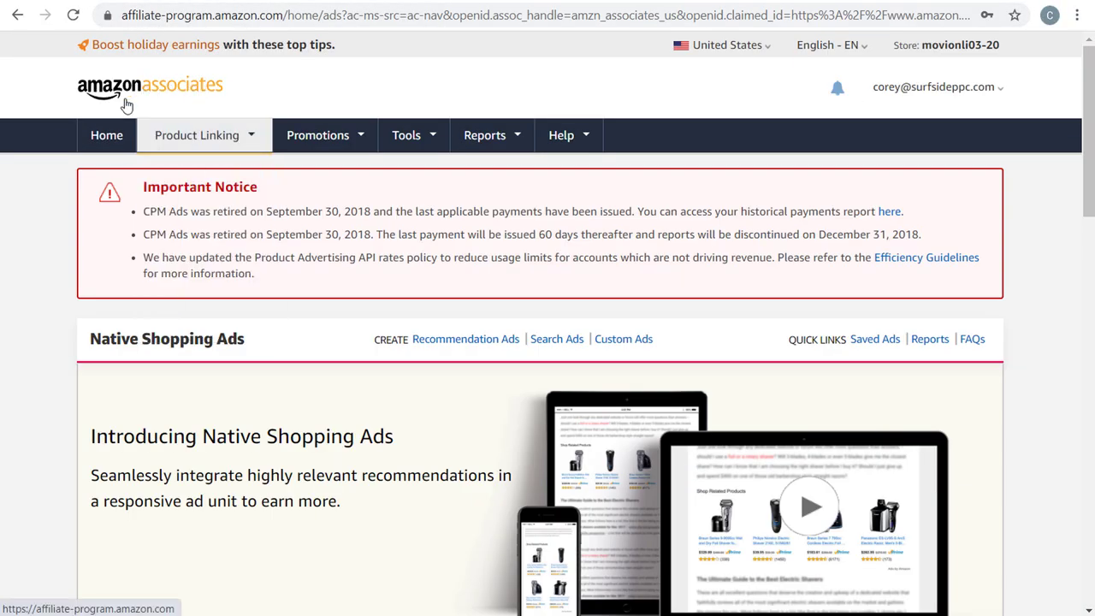
# Open the Amazon Associates banner links for the Home & Garden category.
pyautogui.moveTo(154, 139)
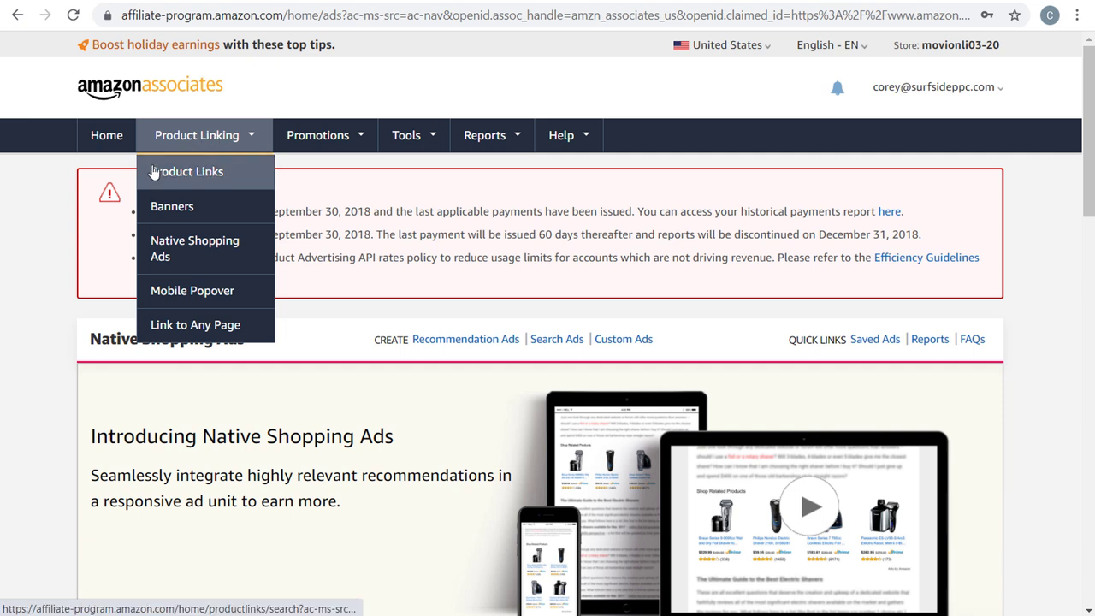
pyautogui.click(170, 211)
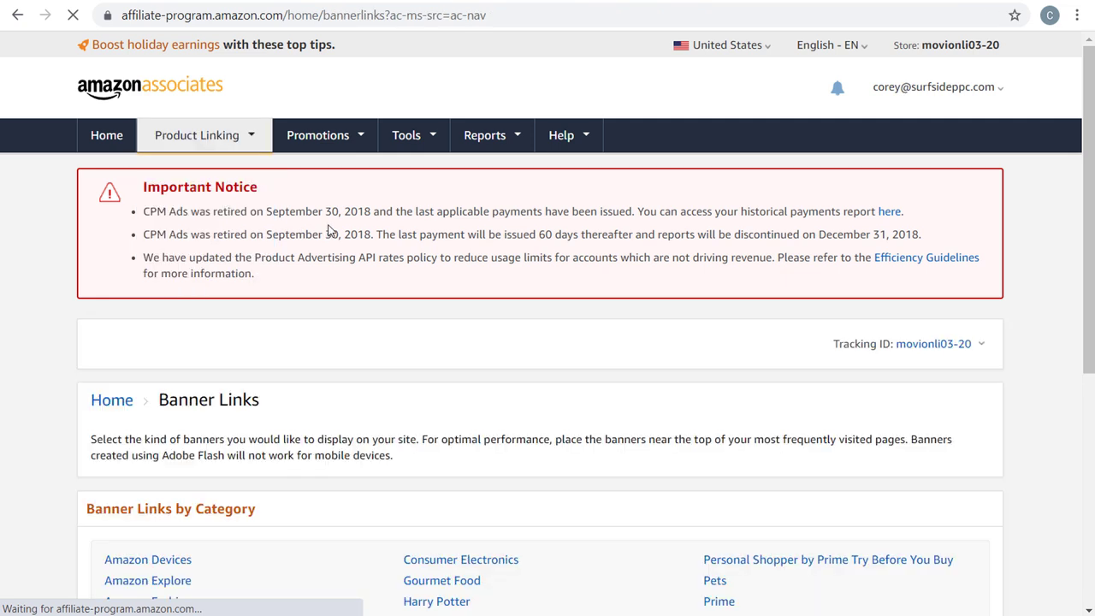
pyautogui.scroll(-4, 407, 330)
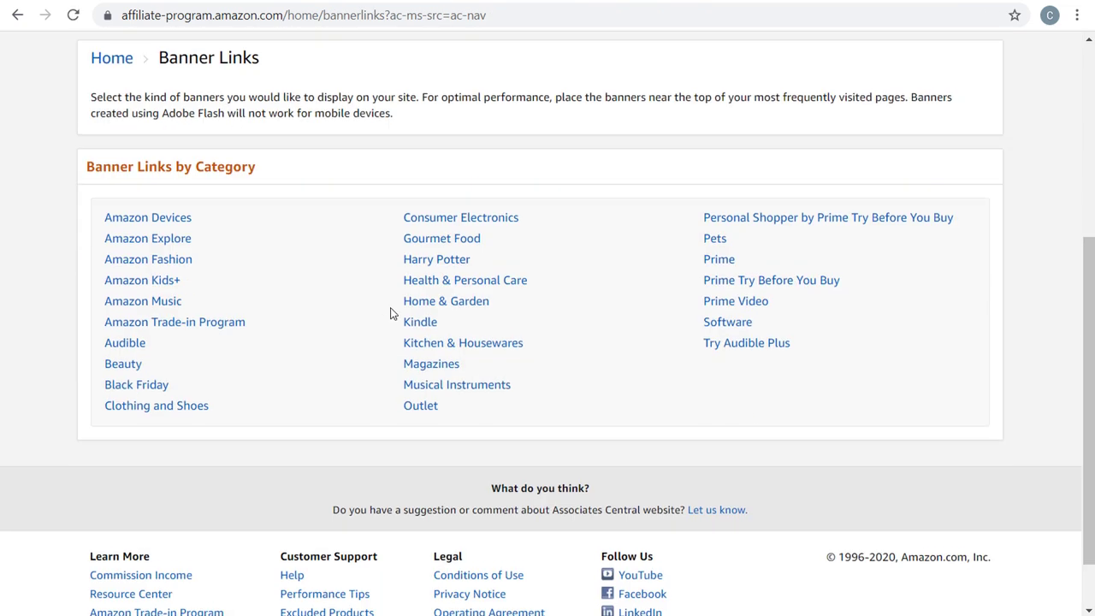
pyautogui.click(466, 299)
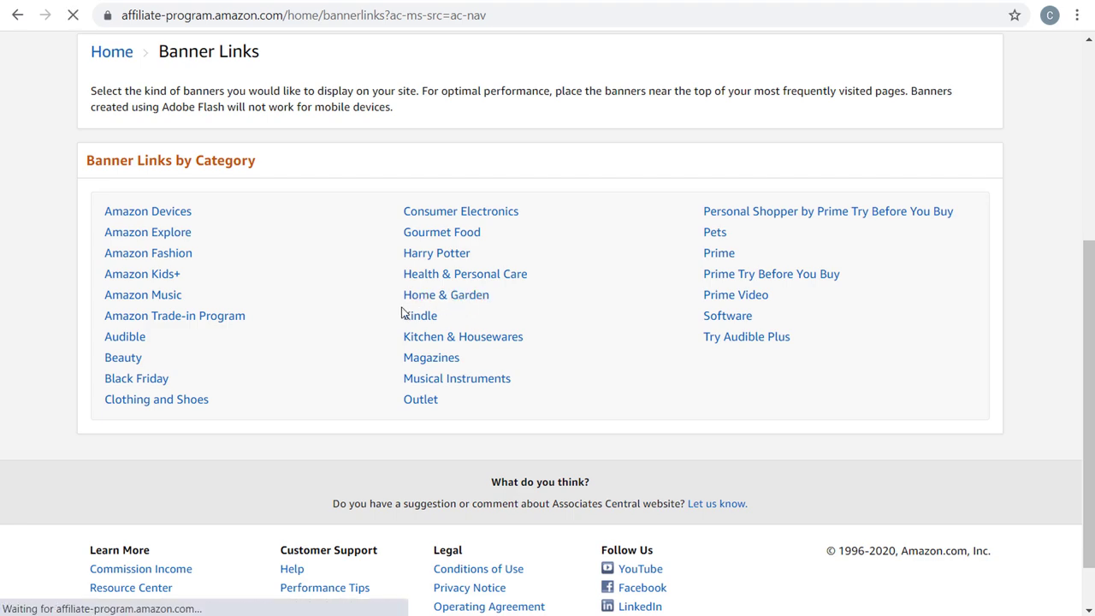
# Examine the responsive and 320 x 250 Home & Garden banners and their HTML code.
pyautogui.scroll(-1, 60, 243)
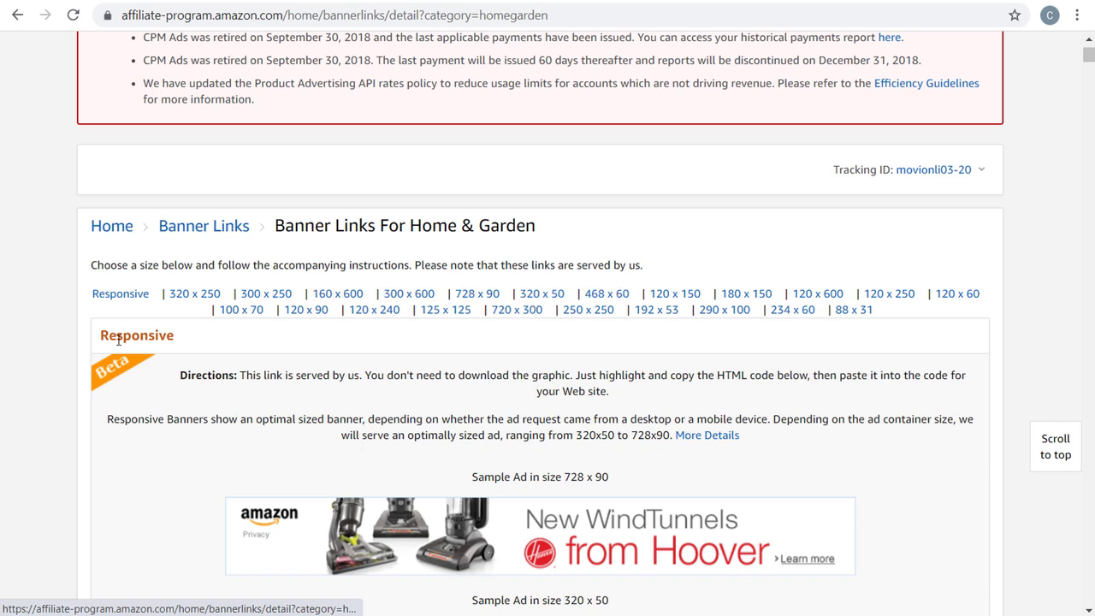
pyautogui.scroll(-4, 51, 287)
pyautogui.scroll(-6, 139, 215)
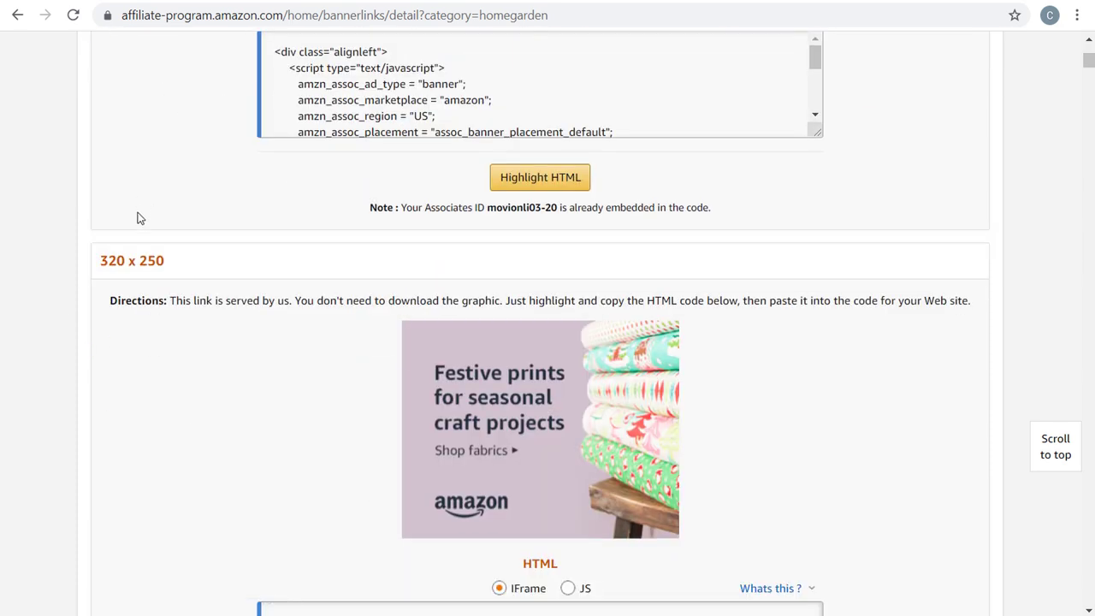
pyautogui.scroll(-5, 359, 265)
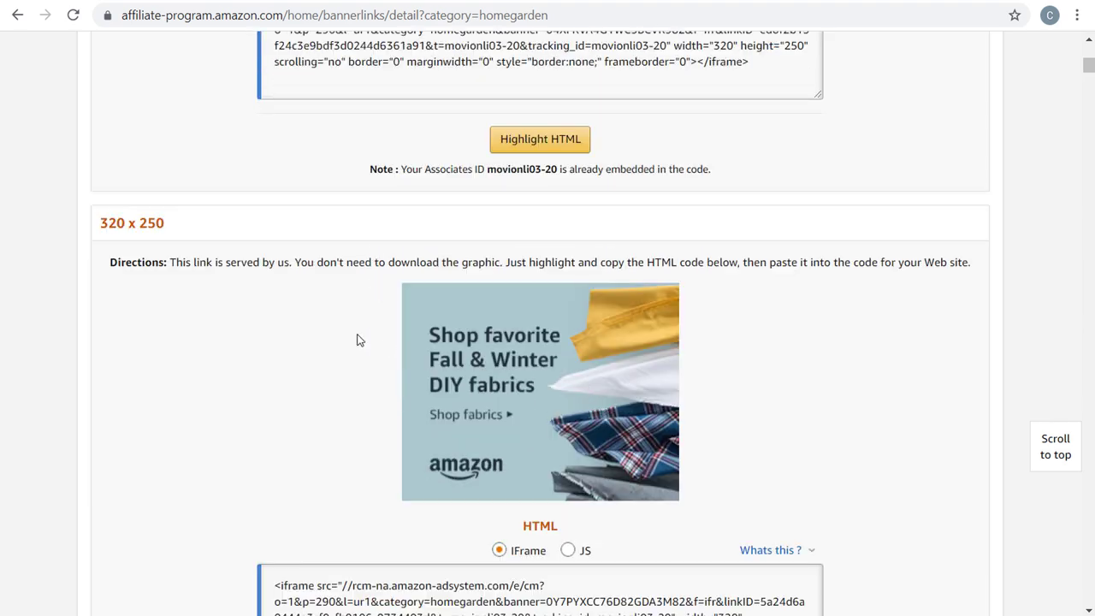
pyautogui.scroll(6, 351, 339)
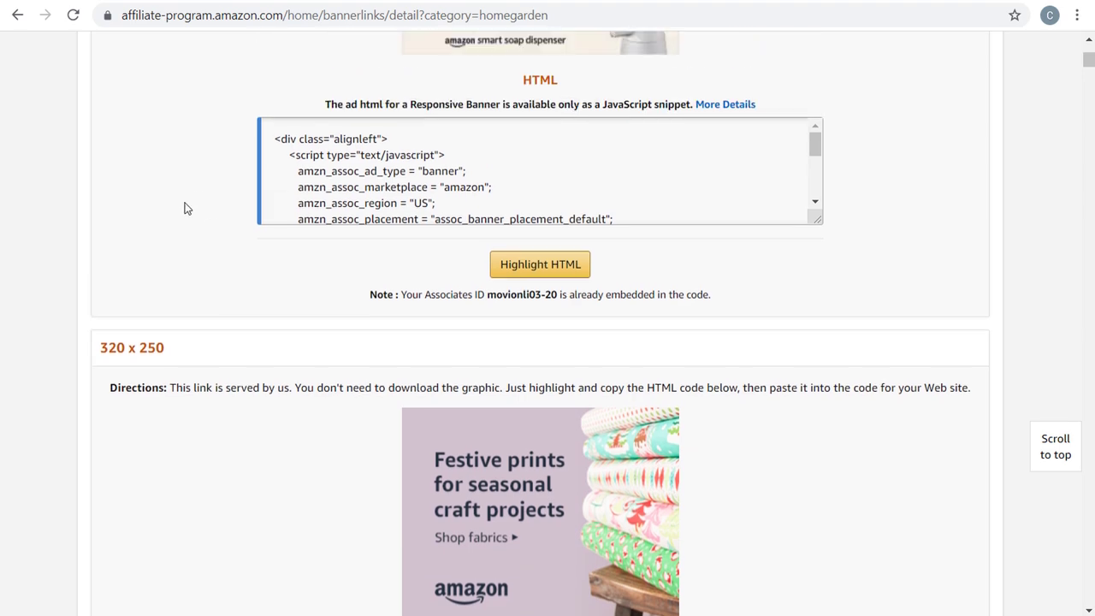
pyautogui.scroll(8, 394, 190)
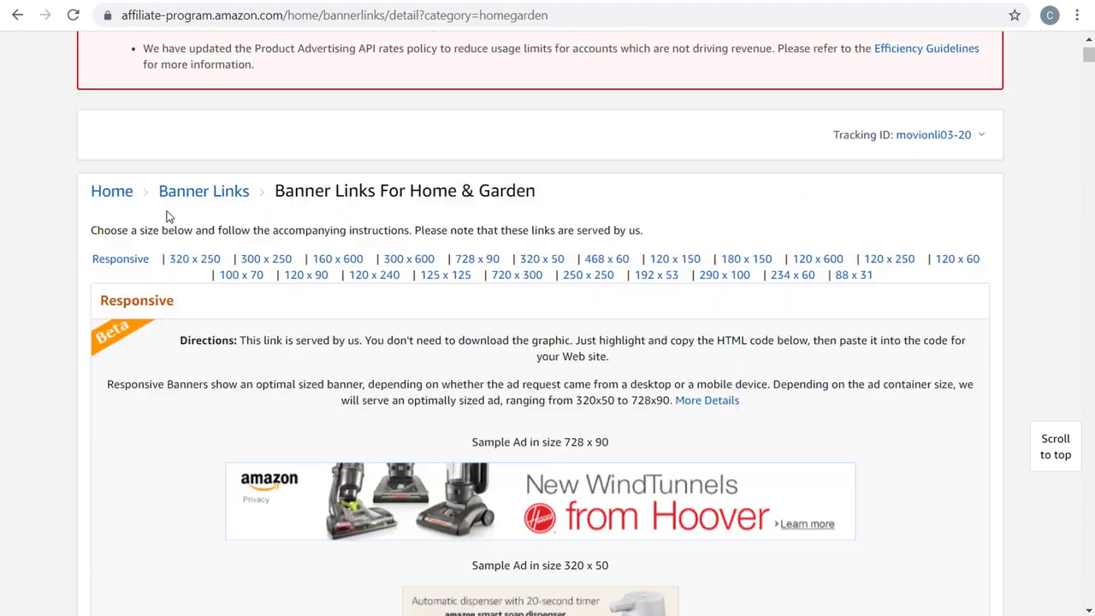
pyautogui.scroll(2, 137, 225)
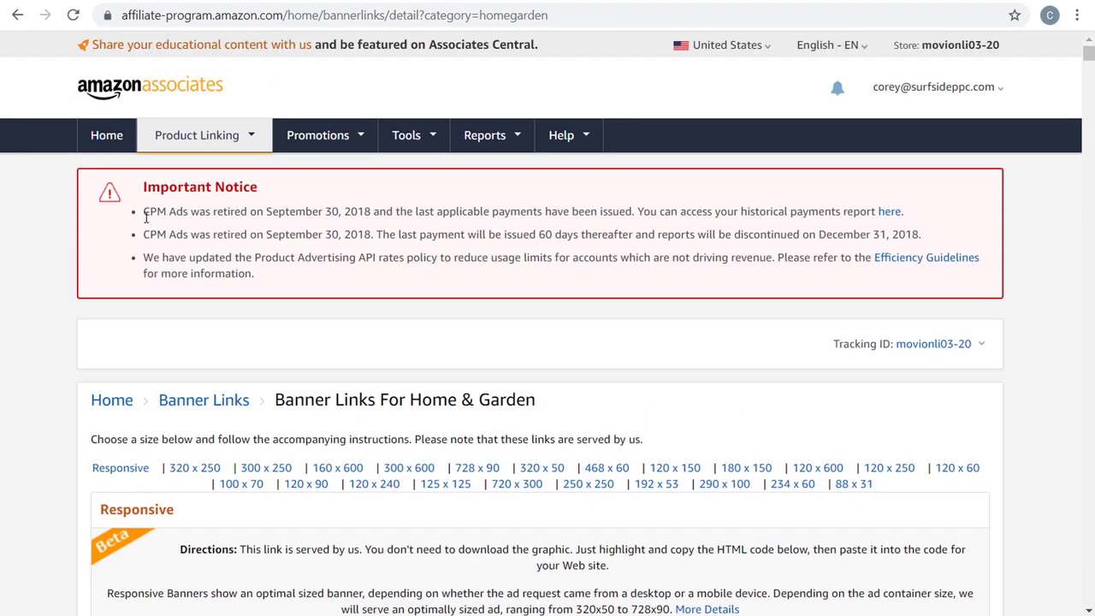
# Open the Native Shopping Ads page of Amazon Associates.
pyautogui.moveTo(188, 141)
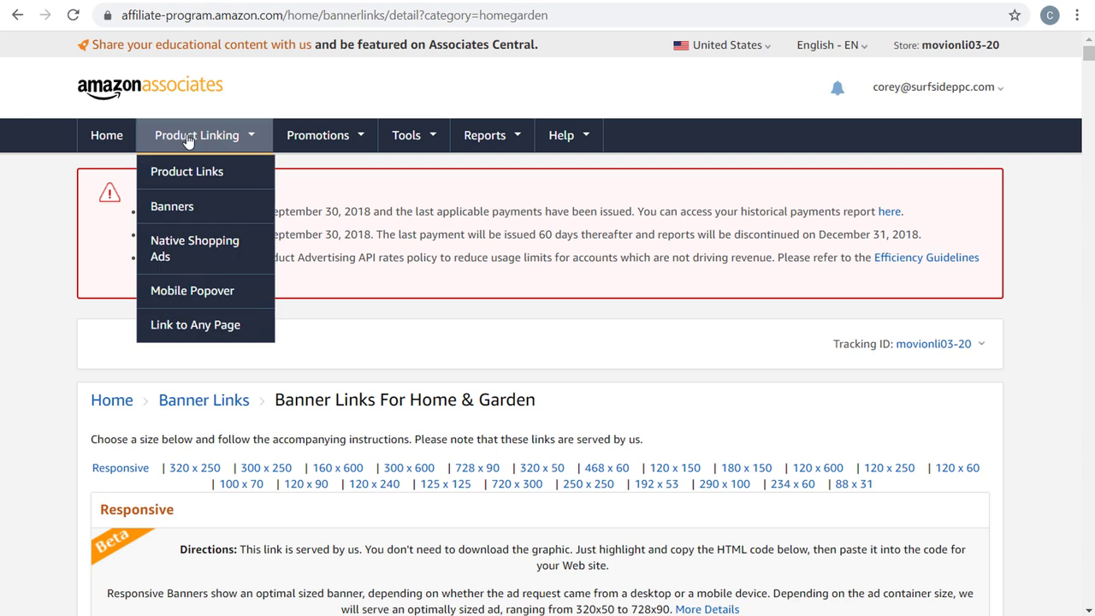
pyautogui.click(200, 257)
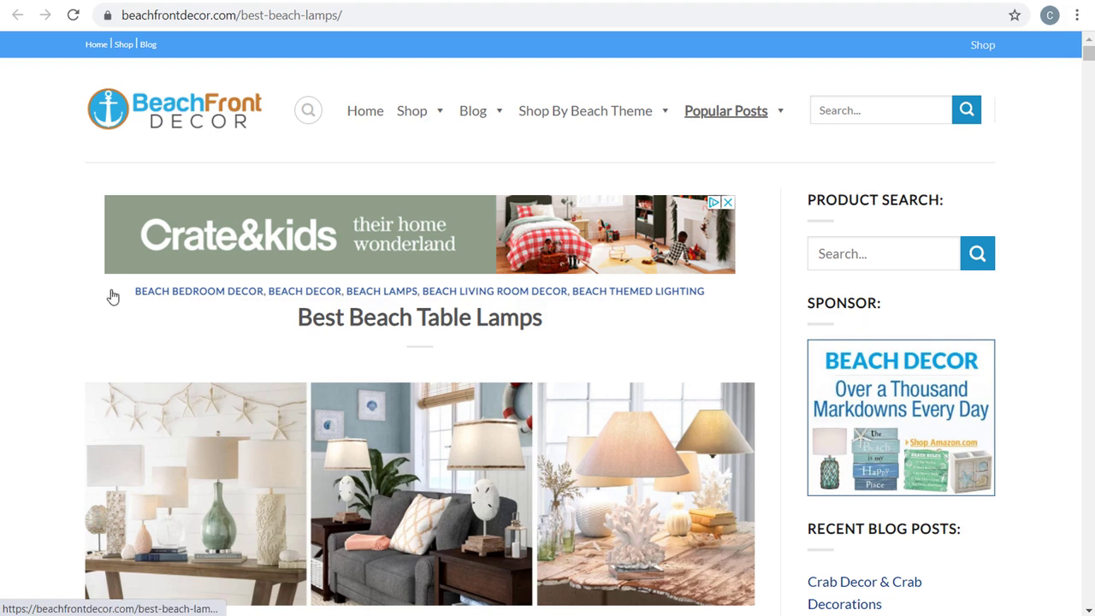
# Examine the Amazon product ads embedded in the Best Beach Table Lamps post on beachfrontdecor.com, and return to Amazon Associates.
pyautogui.scroll(-6, 64, 223)
pyautogui.scroll(-1, 52, 197)
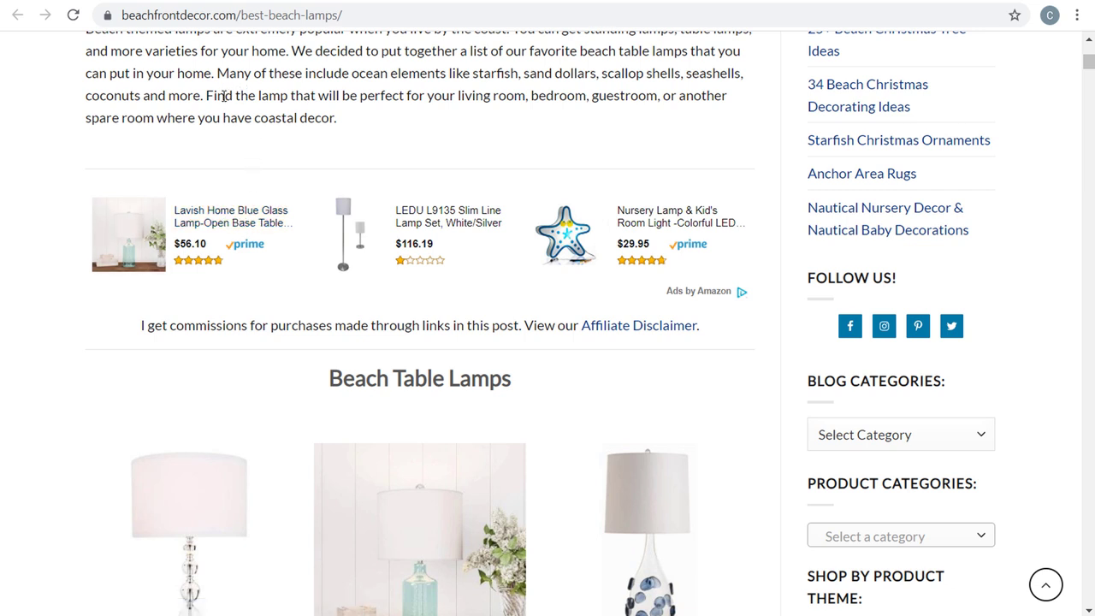
pyautogui.click(169, 4)
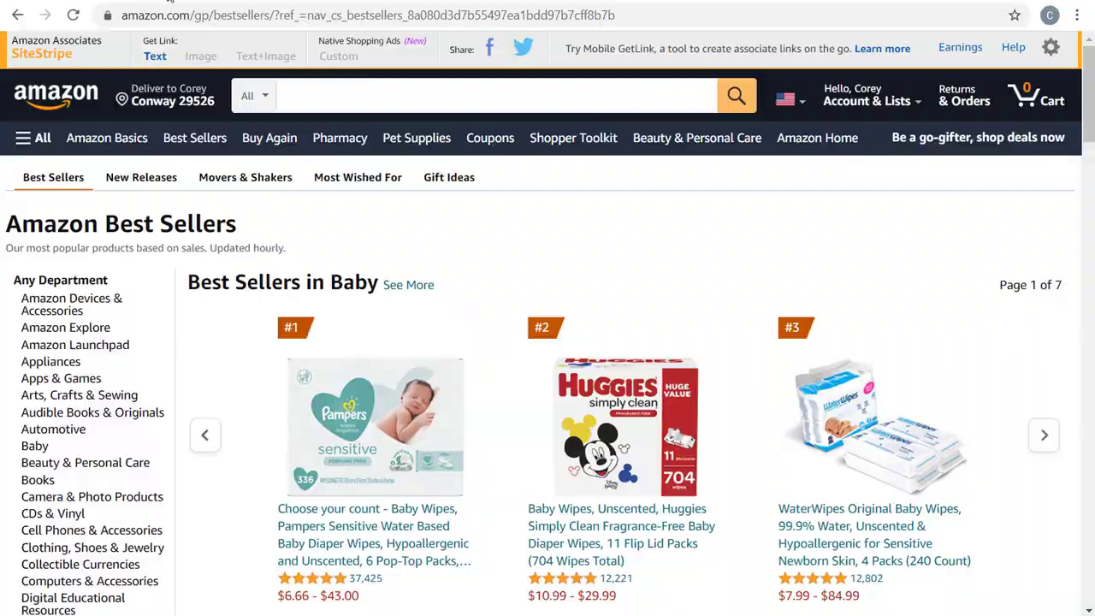
pyautogui.click(145, 4)
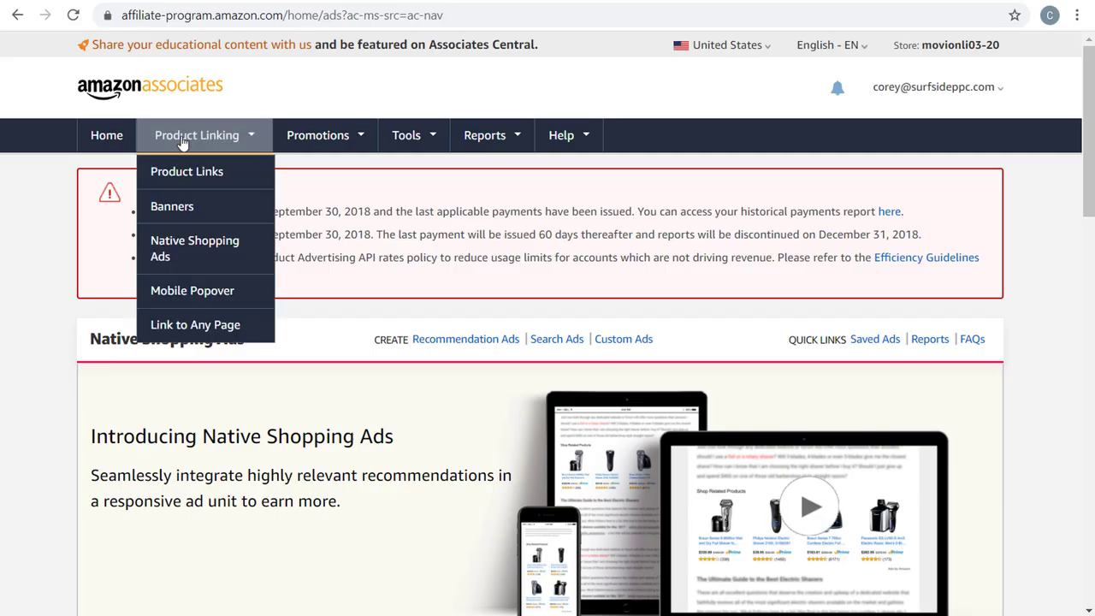
# Review the descriptions and sample units of the recommendation, search and custom types of Native Shopping Ads.
pyautogui.moveTo(342, 205)
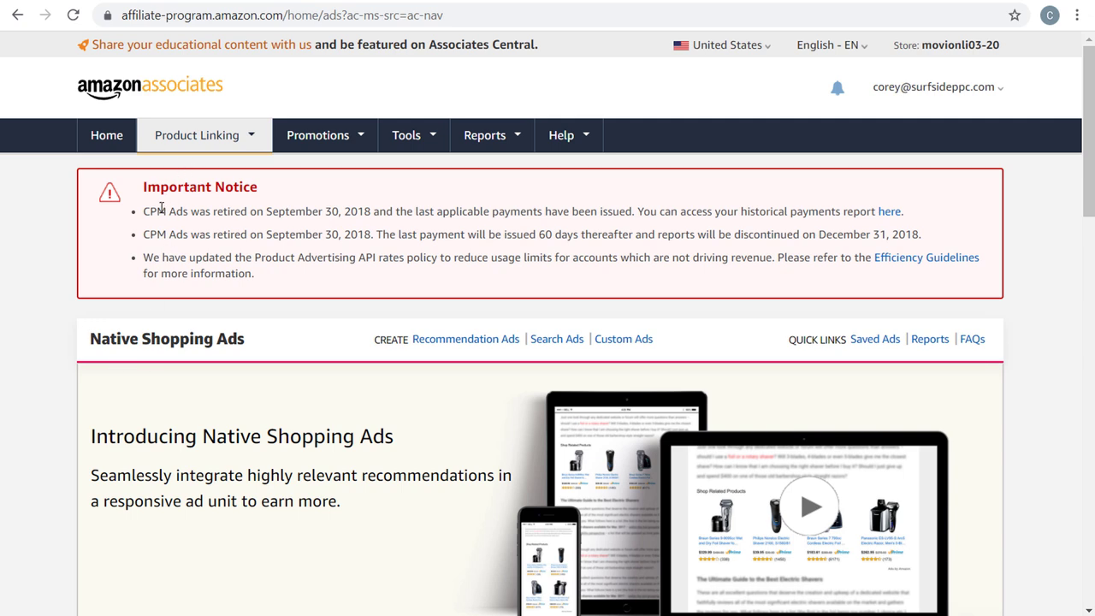
pyautogui.scroll(-2, 197, 205)
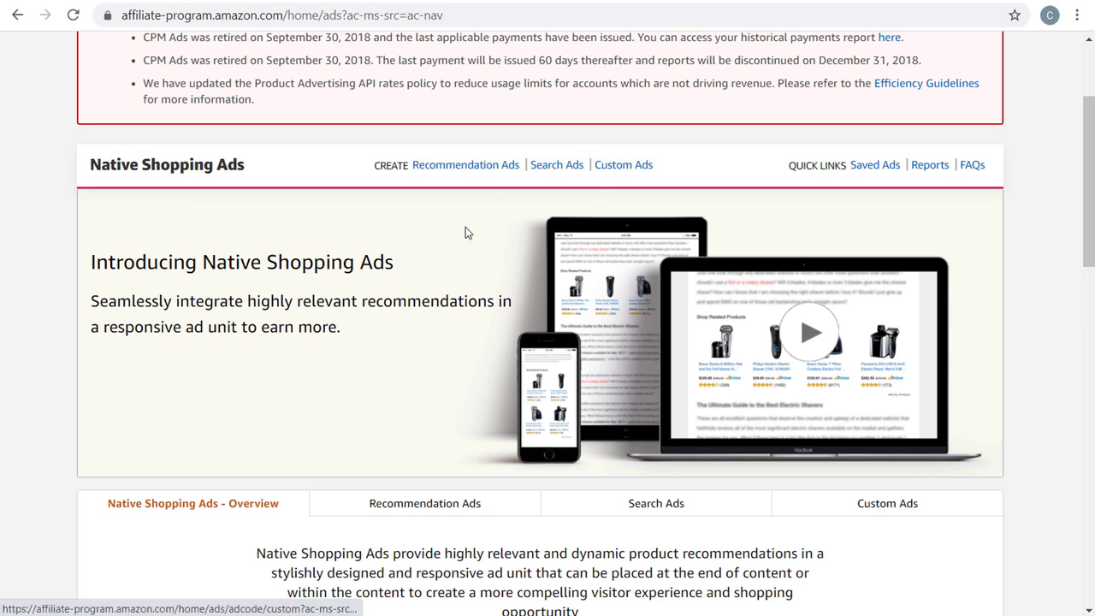
pyautogui.scroll(-1, 387, 237)
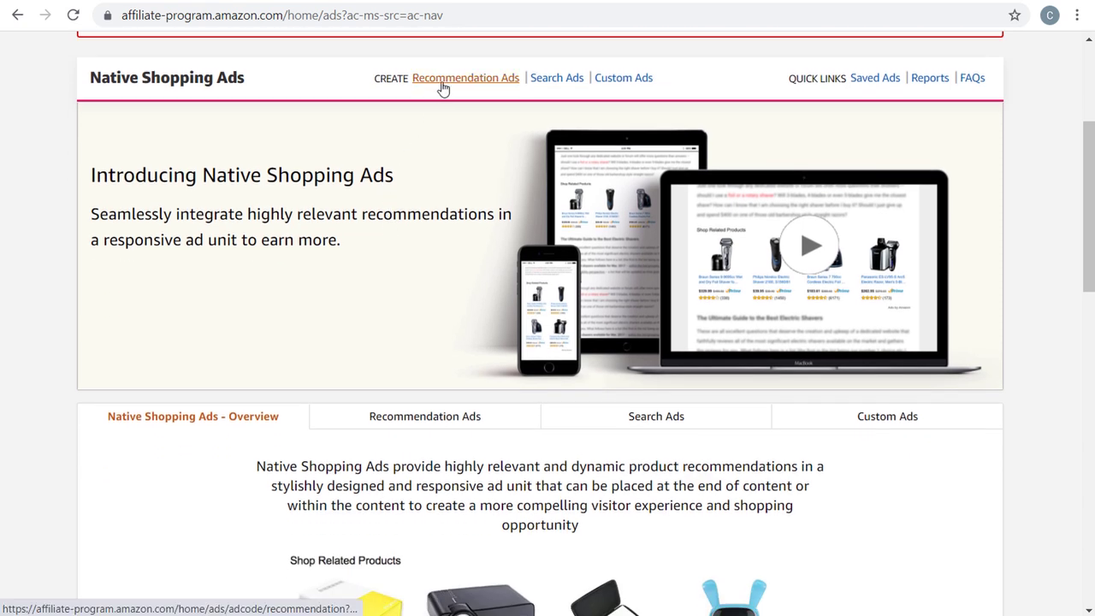
pyautogui.click(430, 420)
pyautogui.scroll(-3, 254, 274)
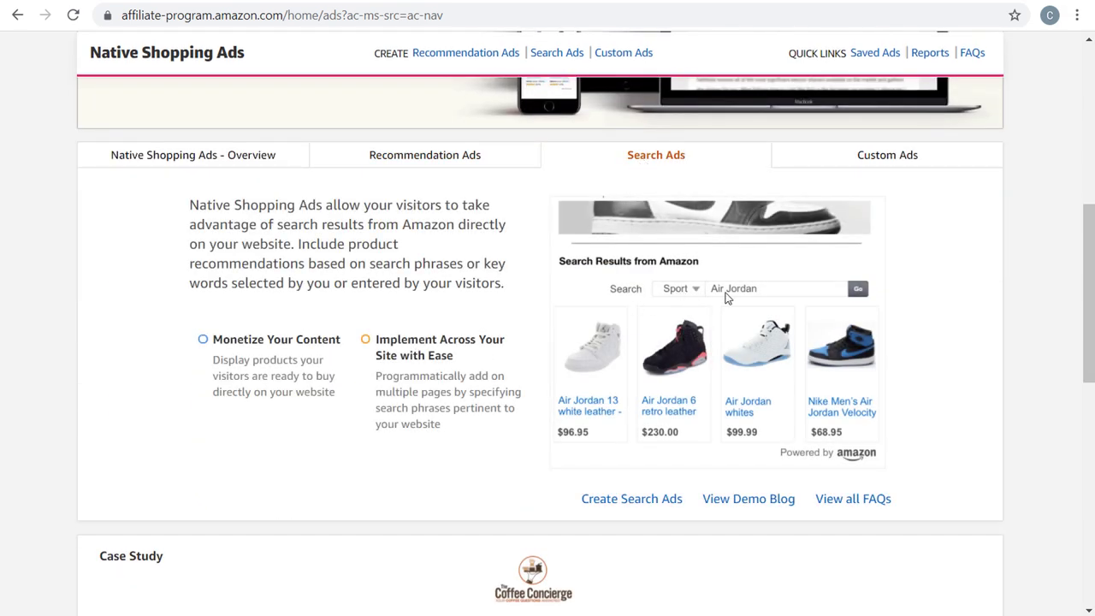
pyautogui.click(846, 161)
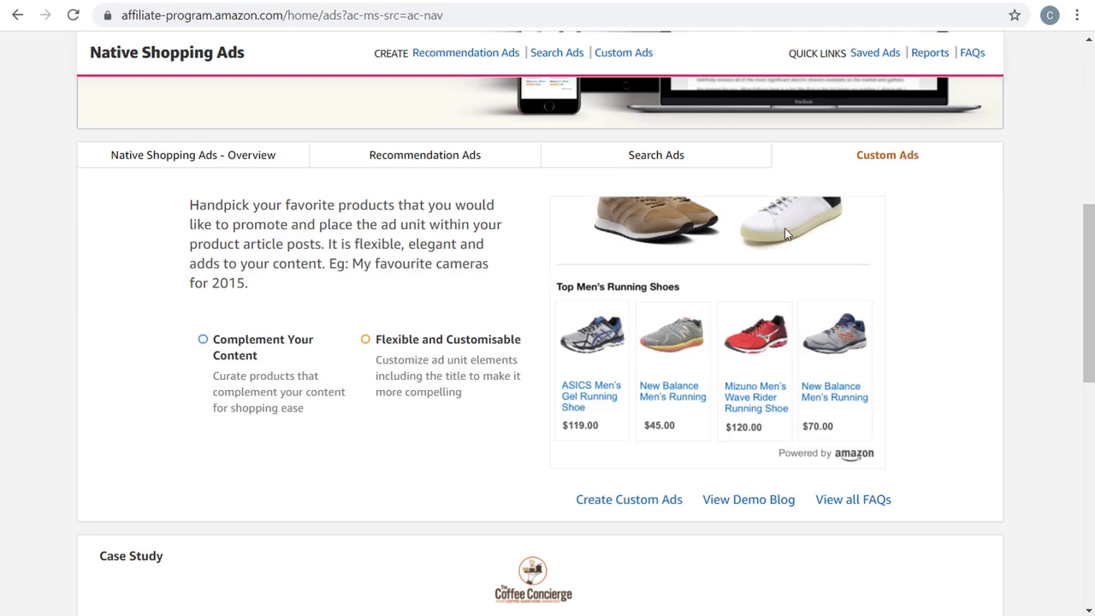
pyautogui.click(387, 163)
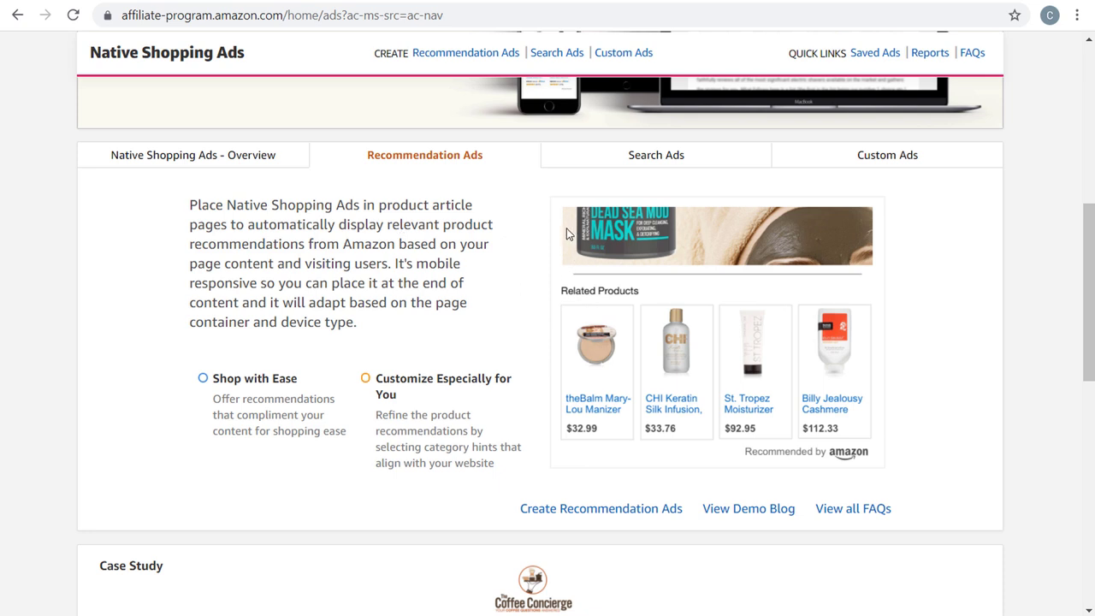
# Start creating a recommendation ad and choose the Strip ad format after previewing the List format.
pyautogui.click(431, 60)
pyautogui.scroll(-3, 40, 207)
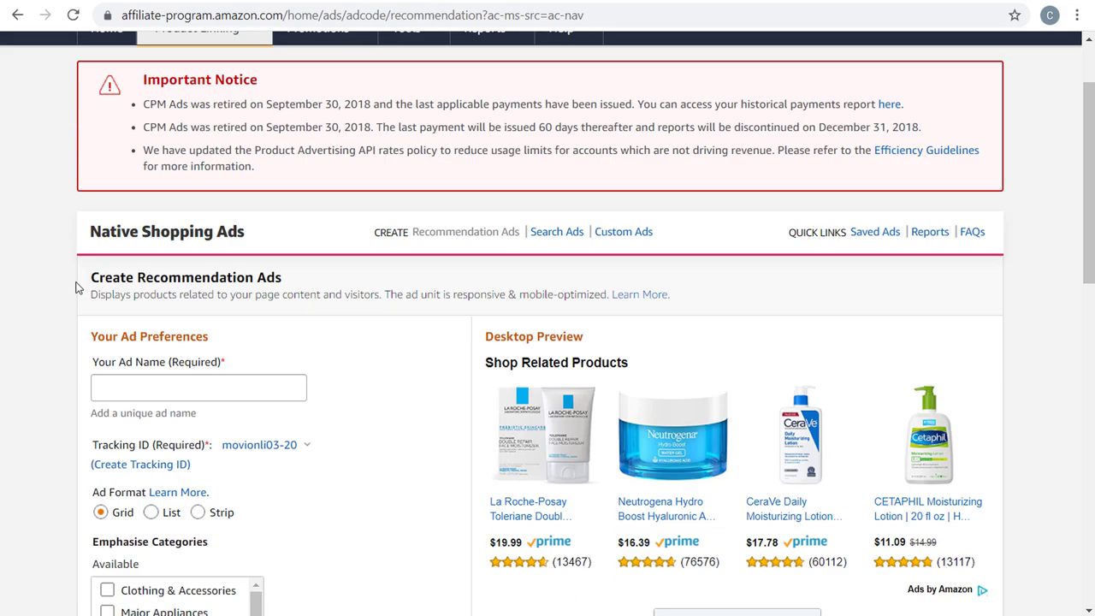
pyautogui.scroll(-1, 41, 213)
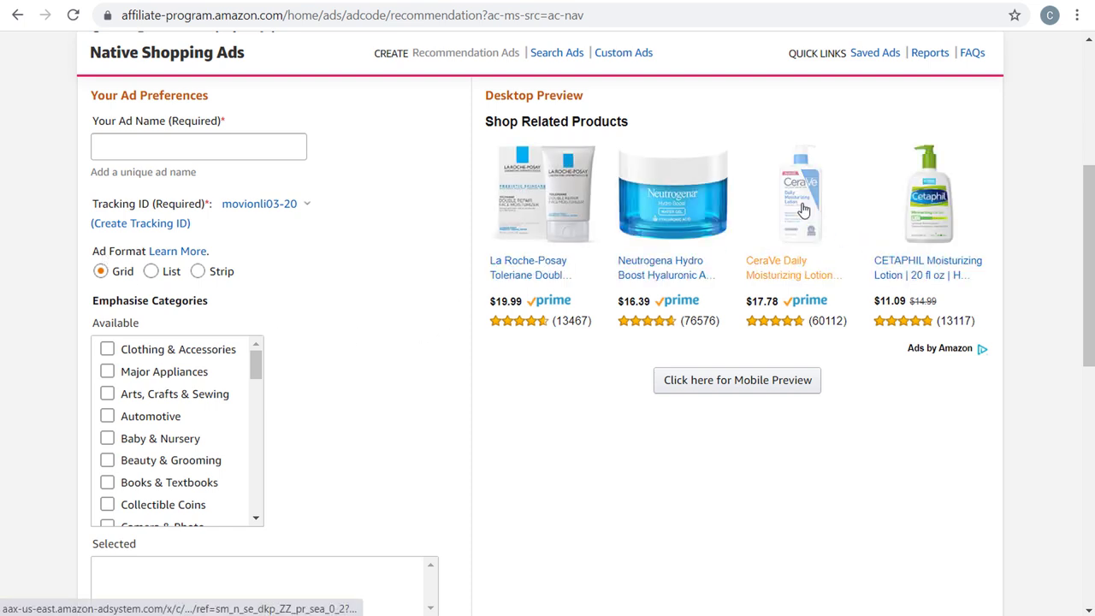
pyautogui.click(150, 271)
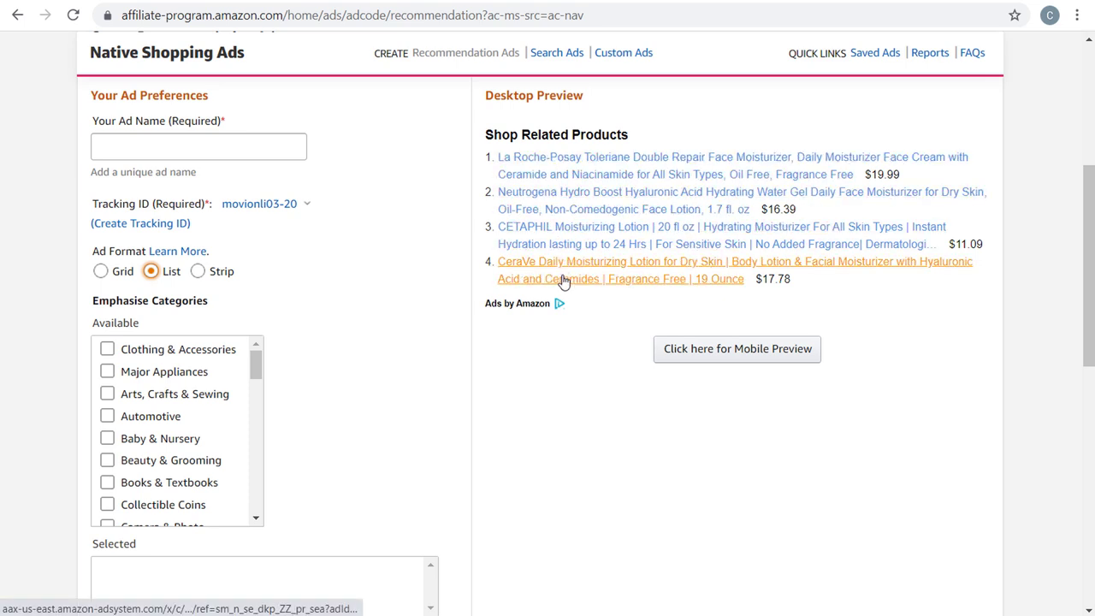
pyautogui.click(198, 271)
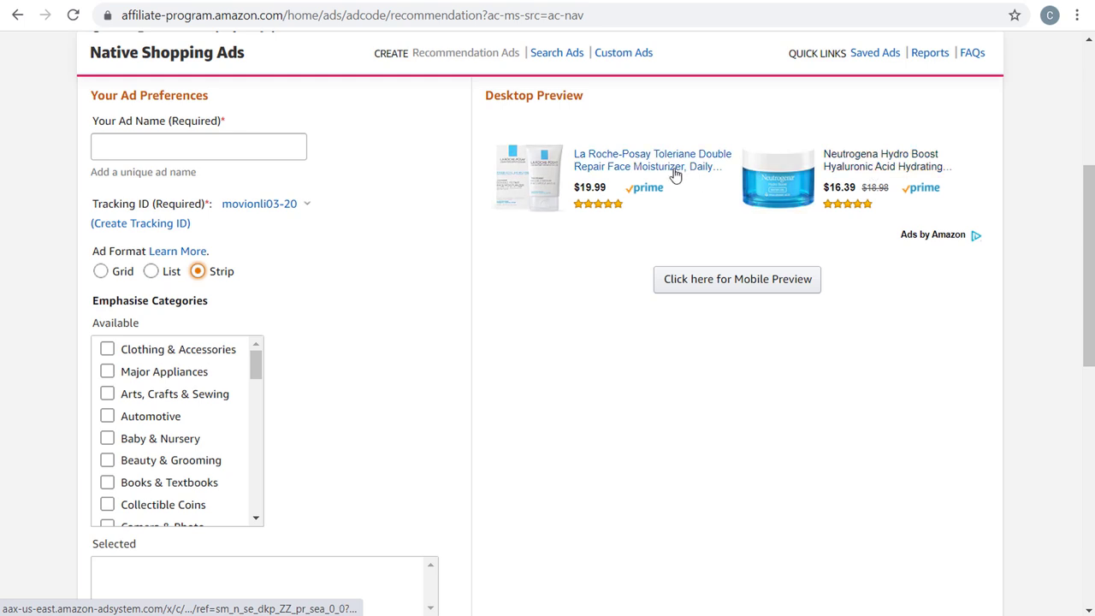
# Emphasise the Patio, Lawn & Garden, Health & Household and Home Improvement categories for the recommendation ad.
pyautogui.scroll(-1, 308, 278)
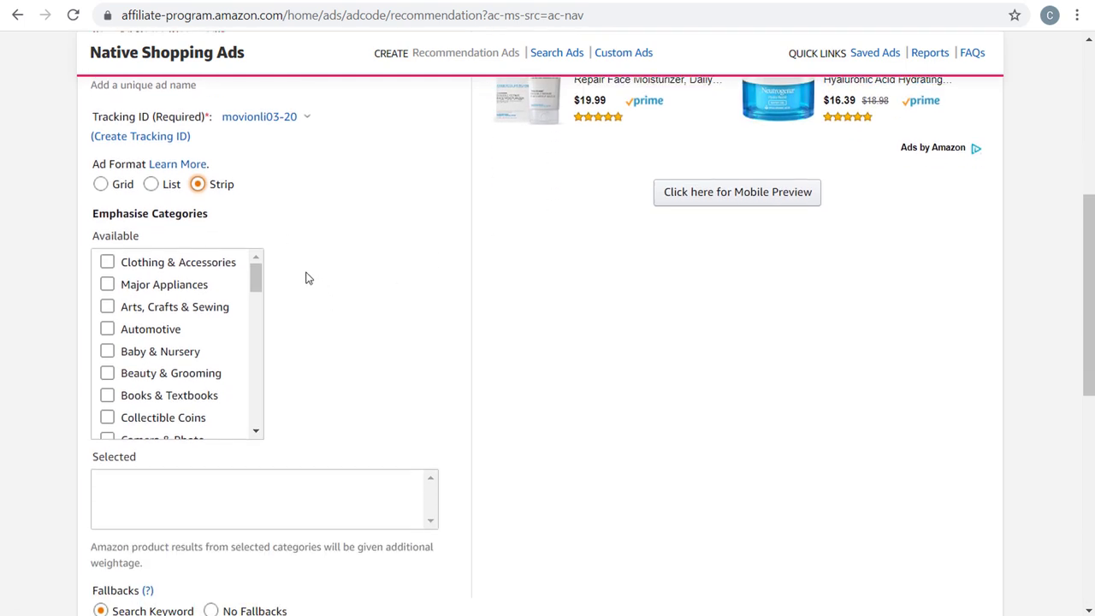
pyautogui.scroll(-1, 282, 188)
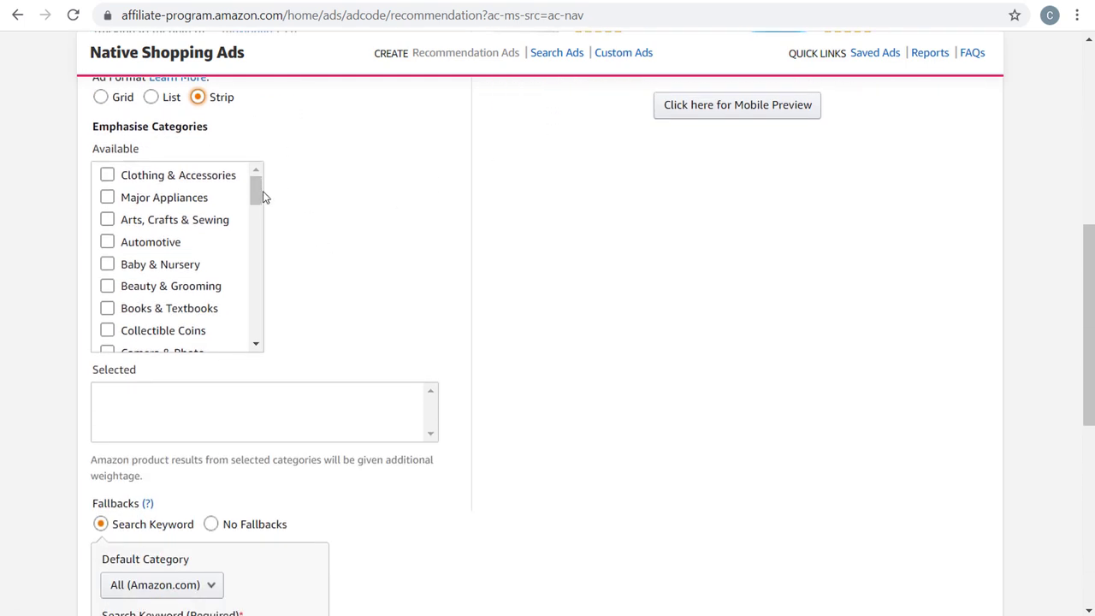
pyautogui.moveTo(263, 197); pyautogui.dragTo(264, 261)
pyautogui.click(121, 230)
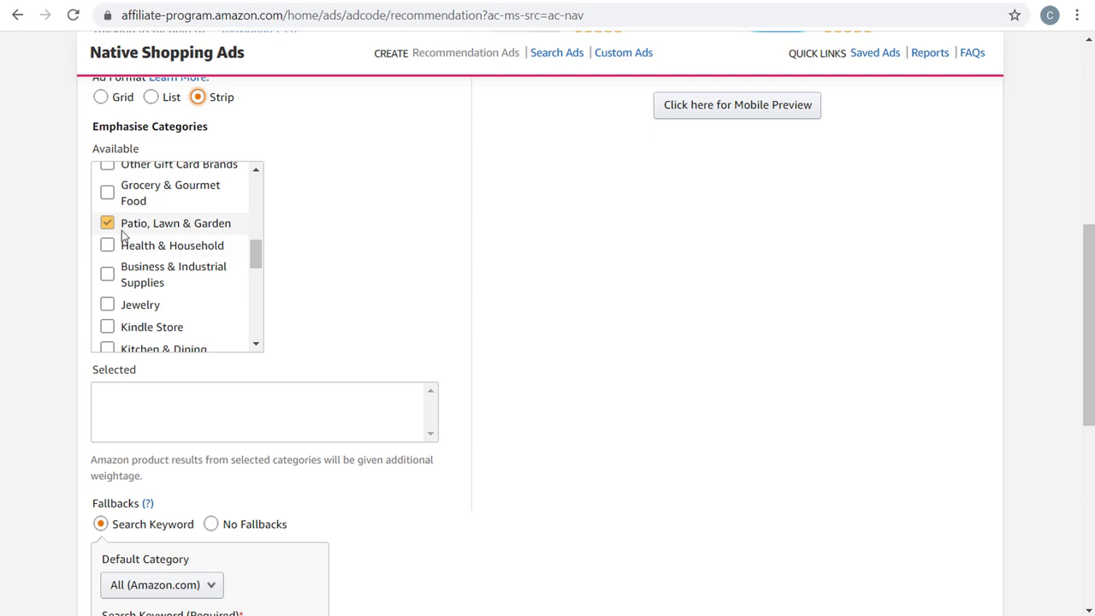
pyautogui.click(107, 246)
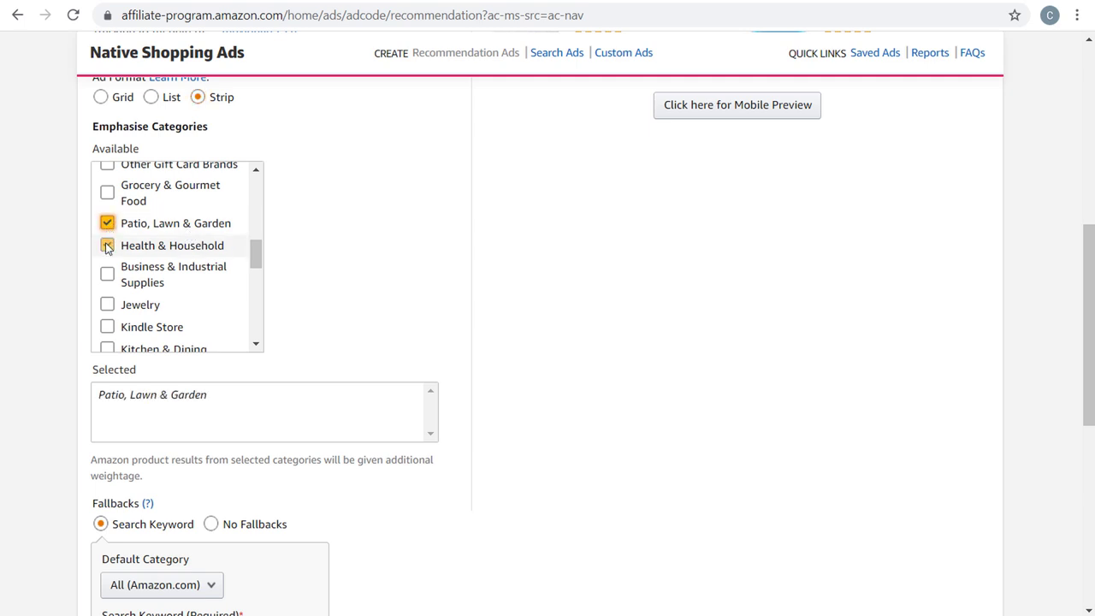
pyautogui.moveTo(249, 252); pyautogui.dragTo(250, 323)
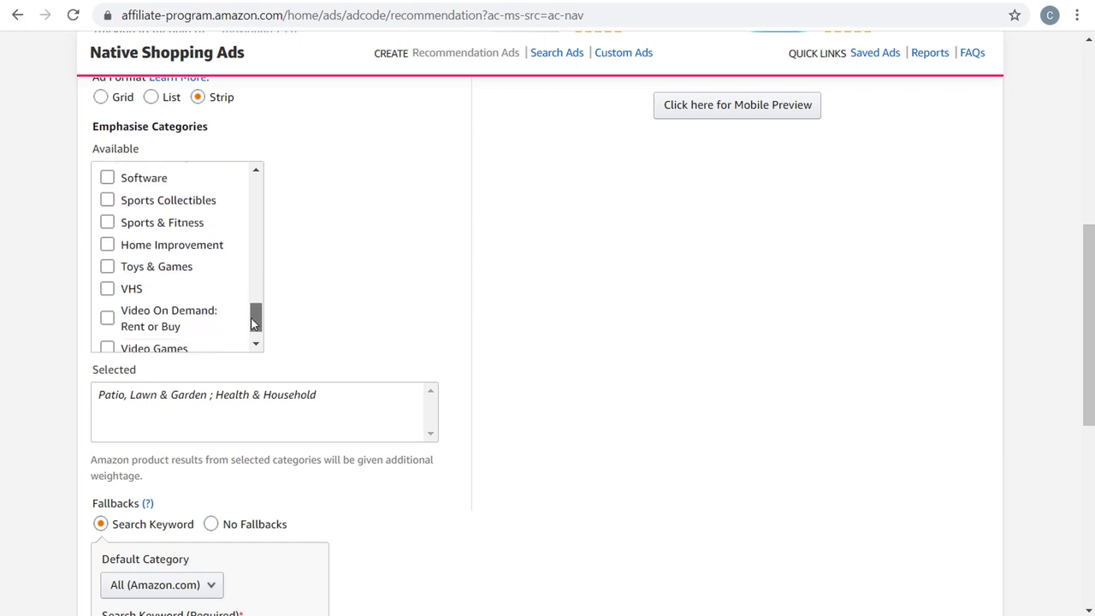
pyautogui.click(108, 246)
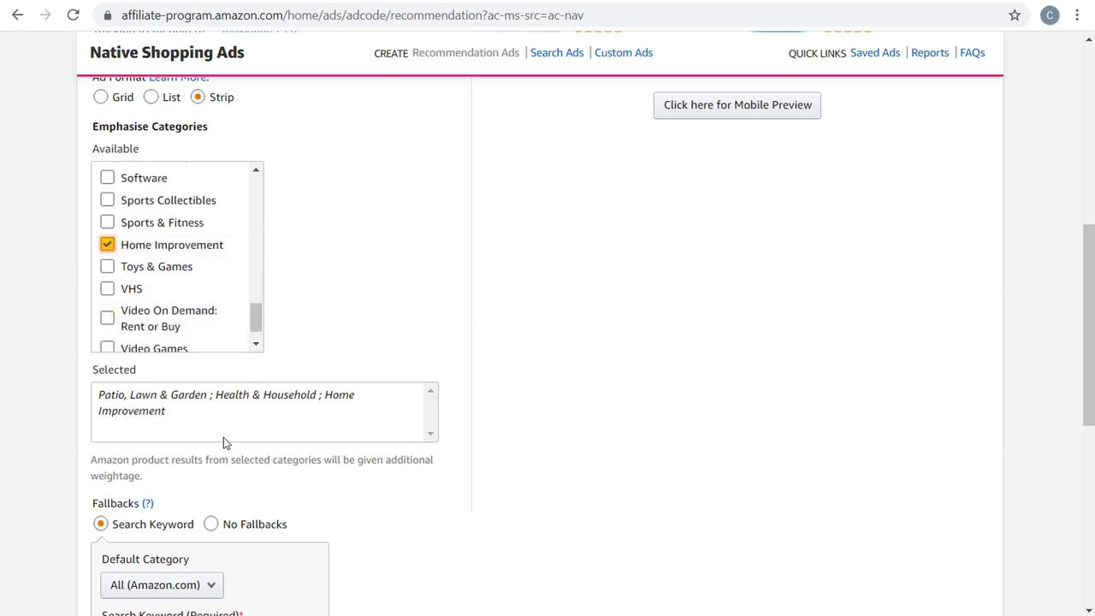
# Set the recommendation ad's fallback search keyword to "beach lamp", consulting the Best Beach Table Lamps post for a suitable keyword.
pyautogui.scroll(-3, 504, 338)
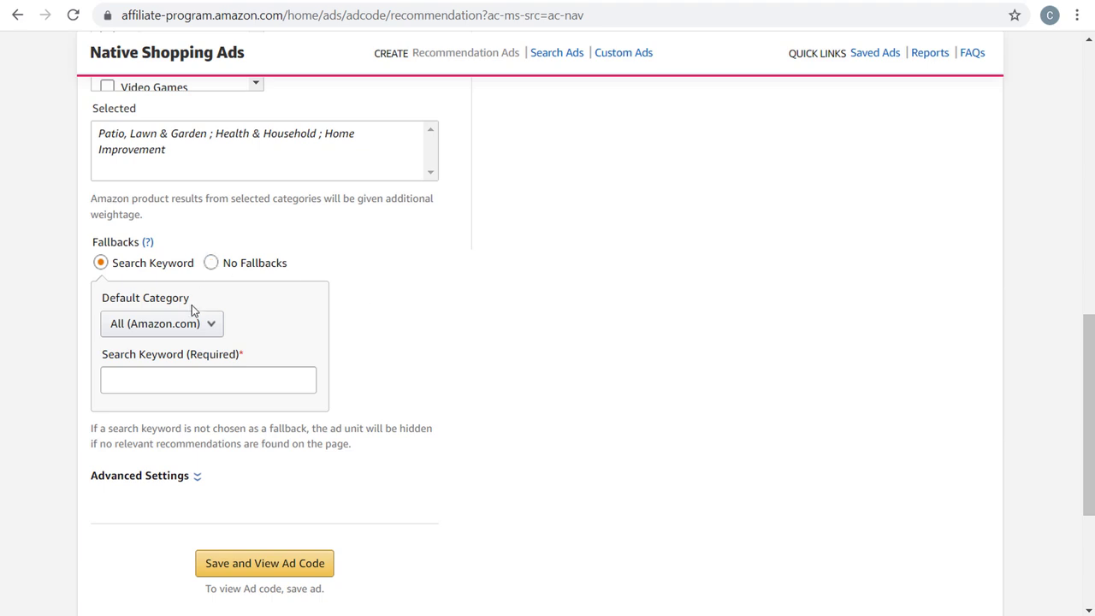
pyautogui.click(198, 379)
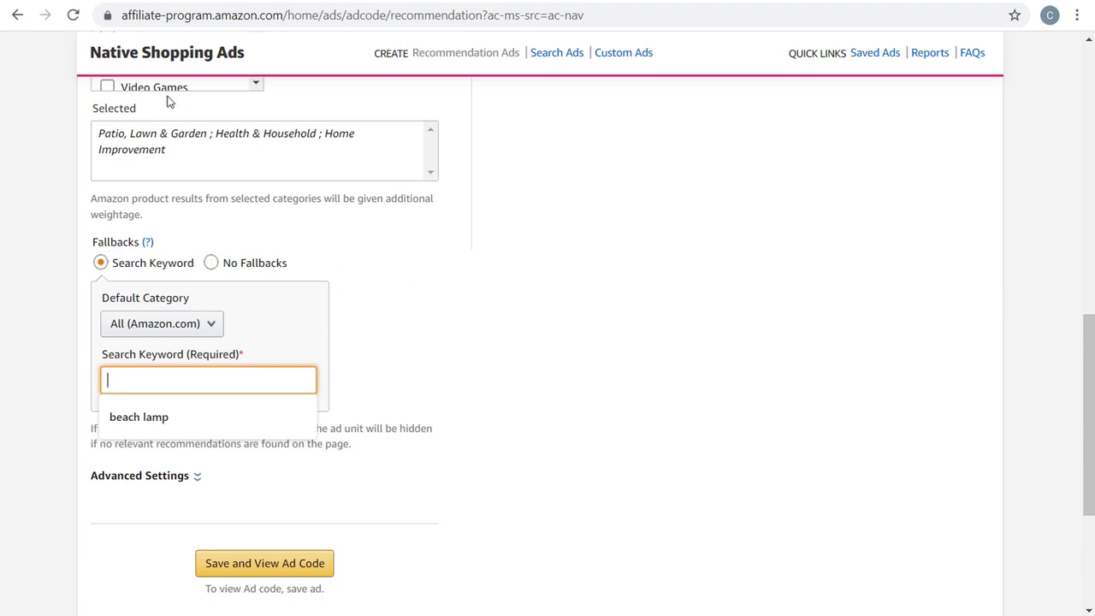
pyautogui.click(109, 2)
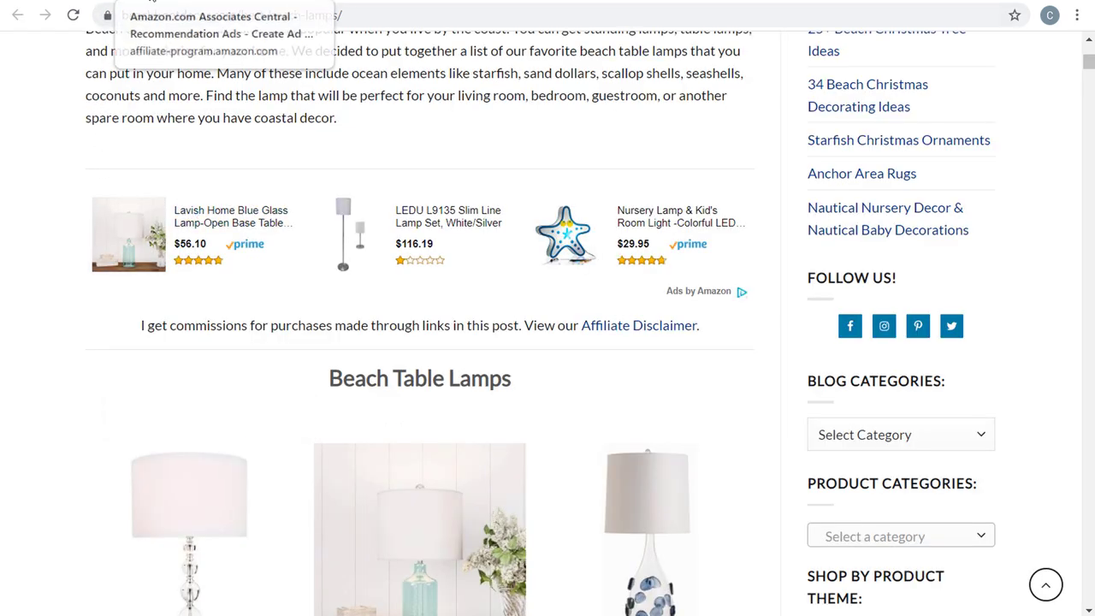
pyautogui.click(158, 2)
pyautogui.write('beach decor')
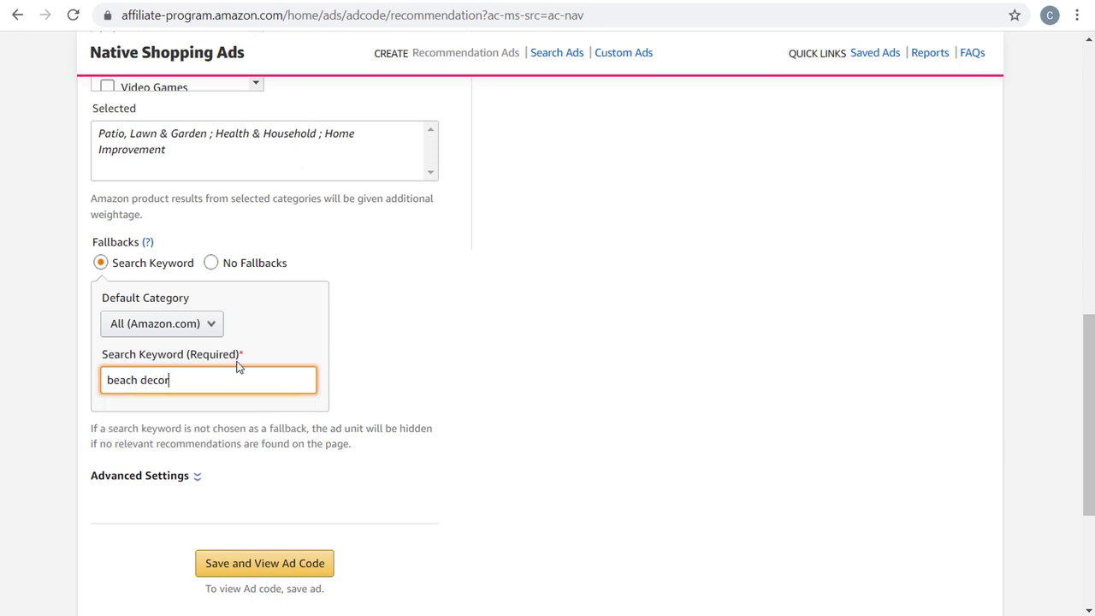
pyautogui.moveTo(167, 387); pyautogui.dragTo(144, 384)
pyautogui.write('lamp')
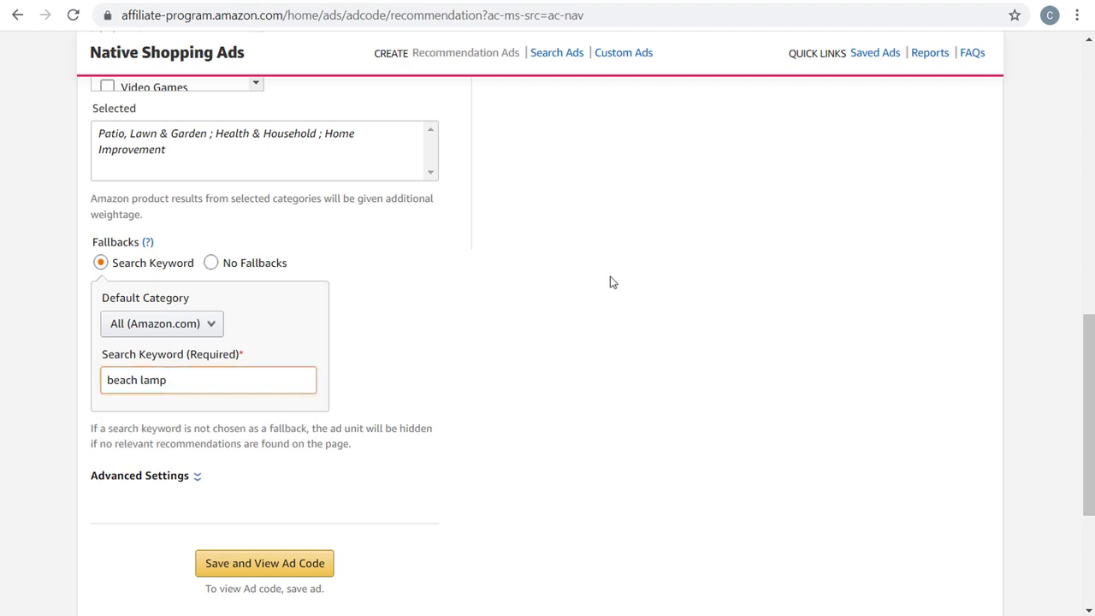
# Review the recommendation ad form against the strip ad in the beach lamps post, and view the Ad Inserter plugin page on wordpress.org.
pyautogui.scroll(-3, 610, 282)
pyautogui.click(262, 305)
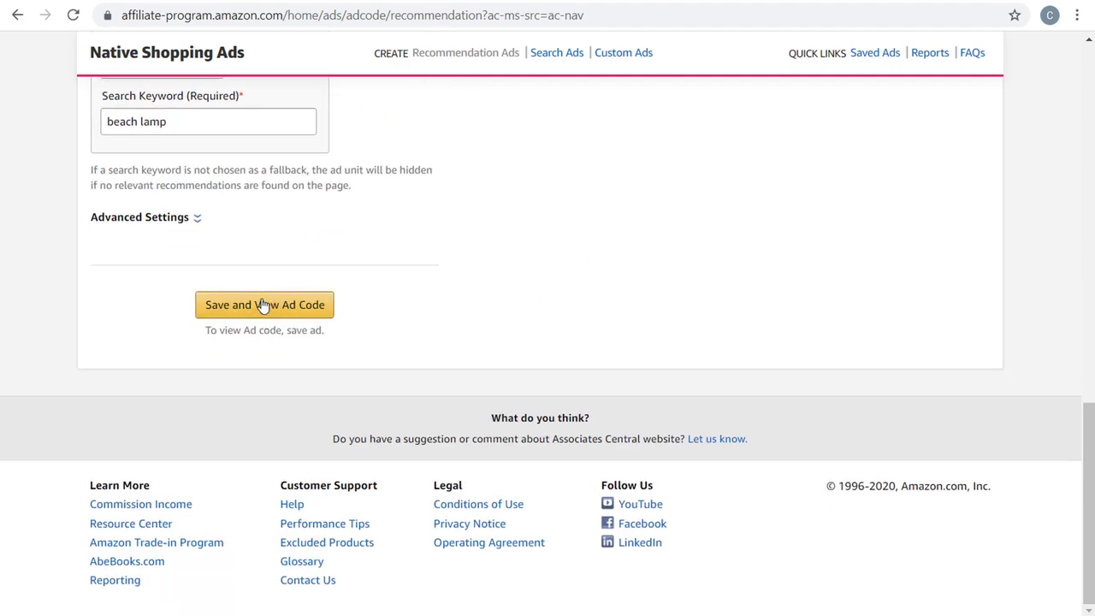
pyautogui.scroll(7, 677, 340)
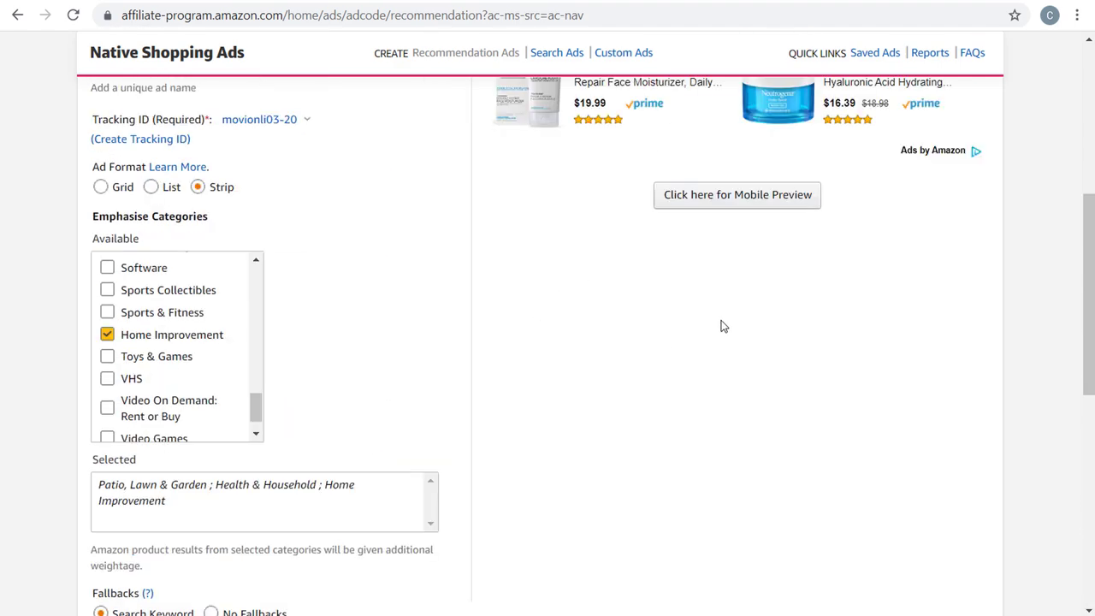
pyautogui.click(102, 2)
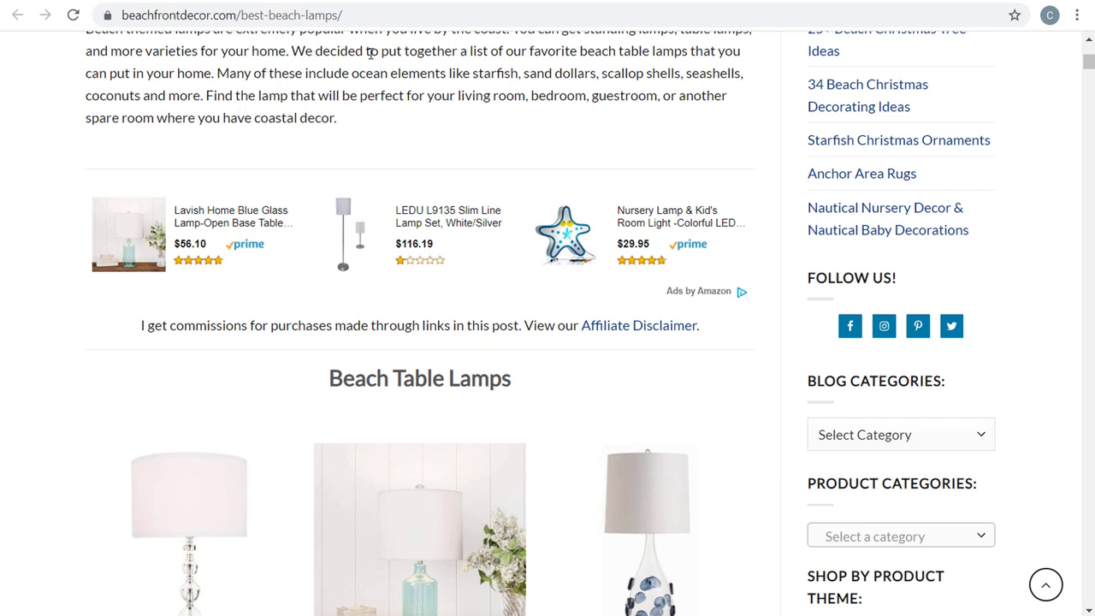
pyautogui.click(812, 3)
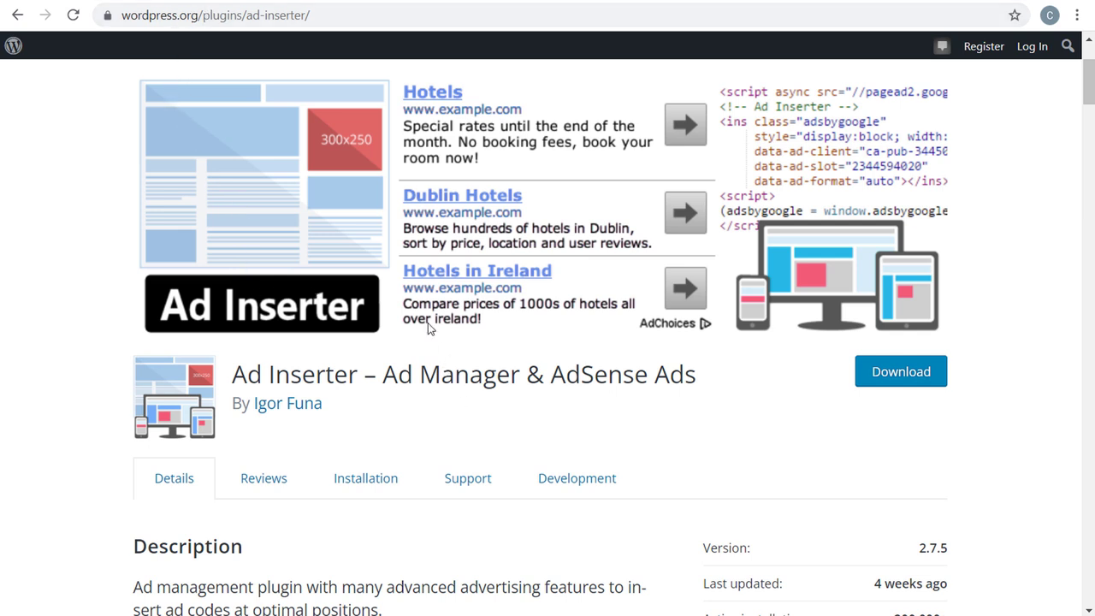
pyautogui.scroll(2, 208, 127)
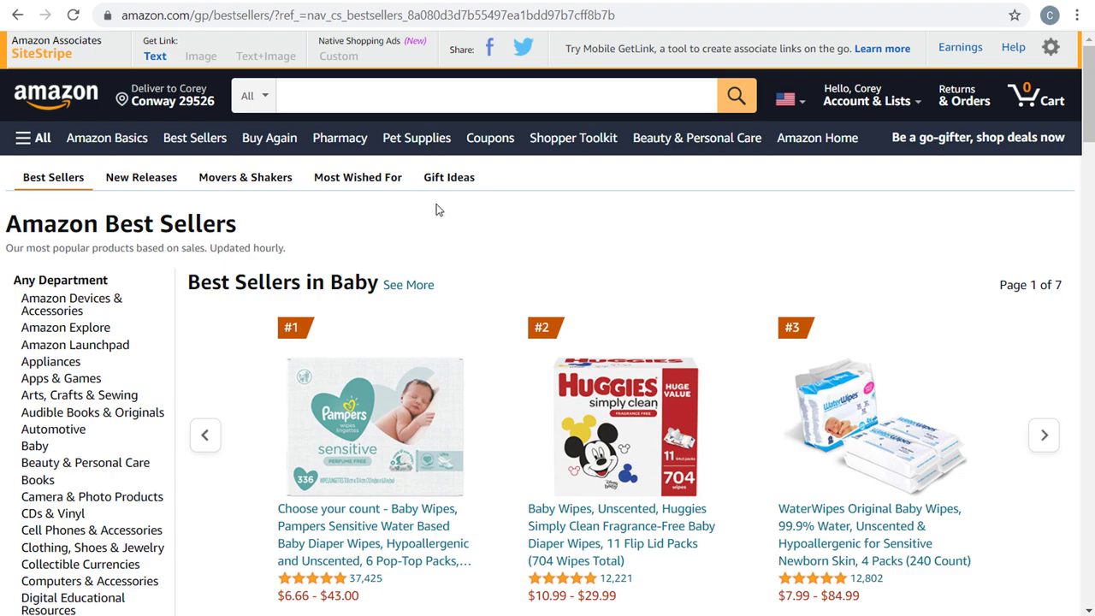
# Generate a SiteStripe text link to the Amazon Best Sellers page with the Par Golf Zone tracking ID, and show it as a Full Link.
pyautogui.scroll(-5, 440, 208)
pyautogui.scroll(-4, 690, 230)
pyautogui.scroll(9, 442, 215)
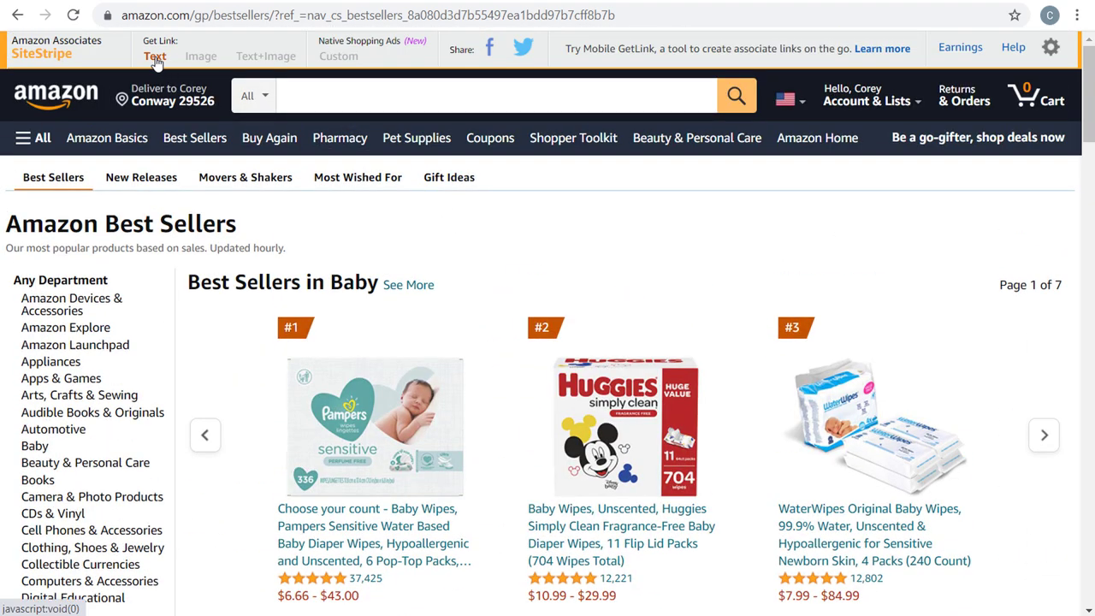
pyautogui.click(156, 56)
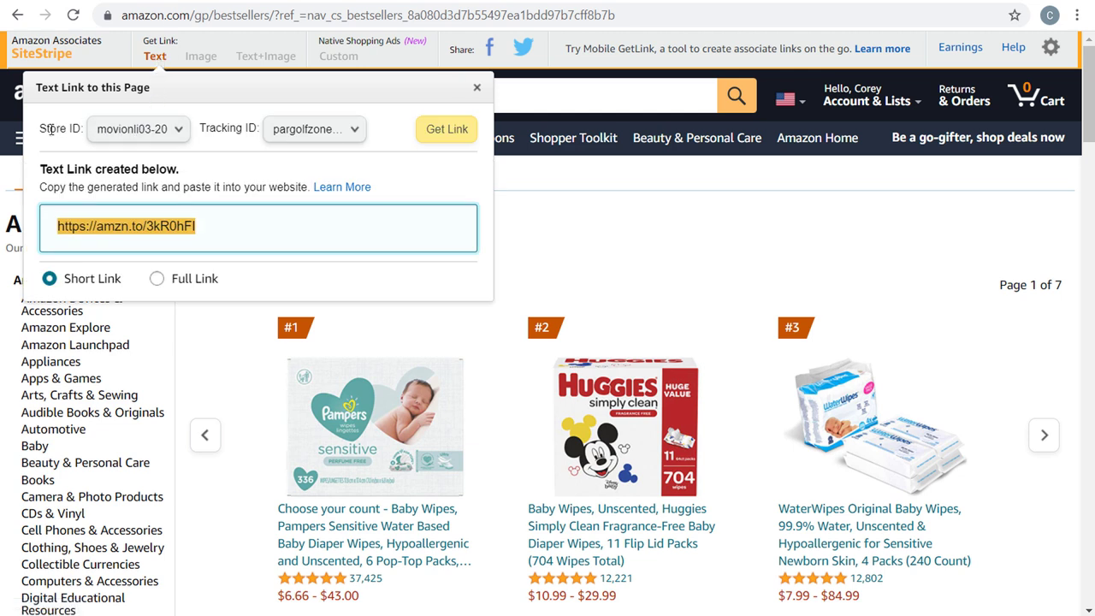
pyautogui.click(315, 131)
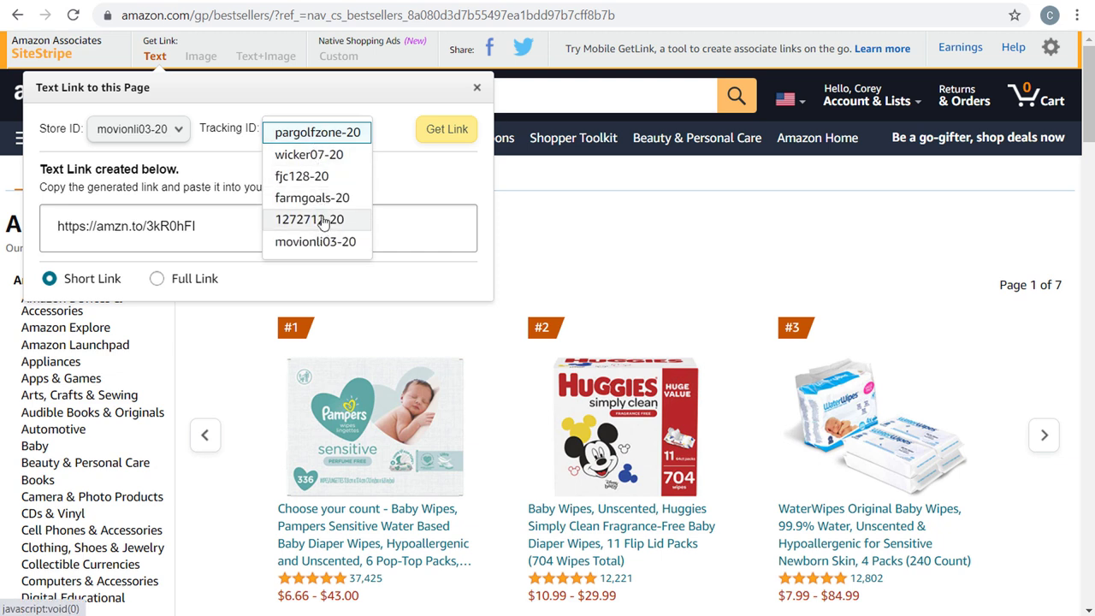
pyautogui.click(330, 134)
pyautogui.click(112, 213)
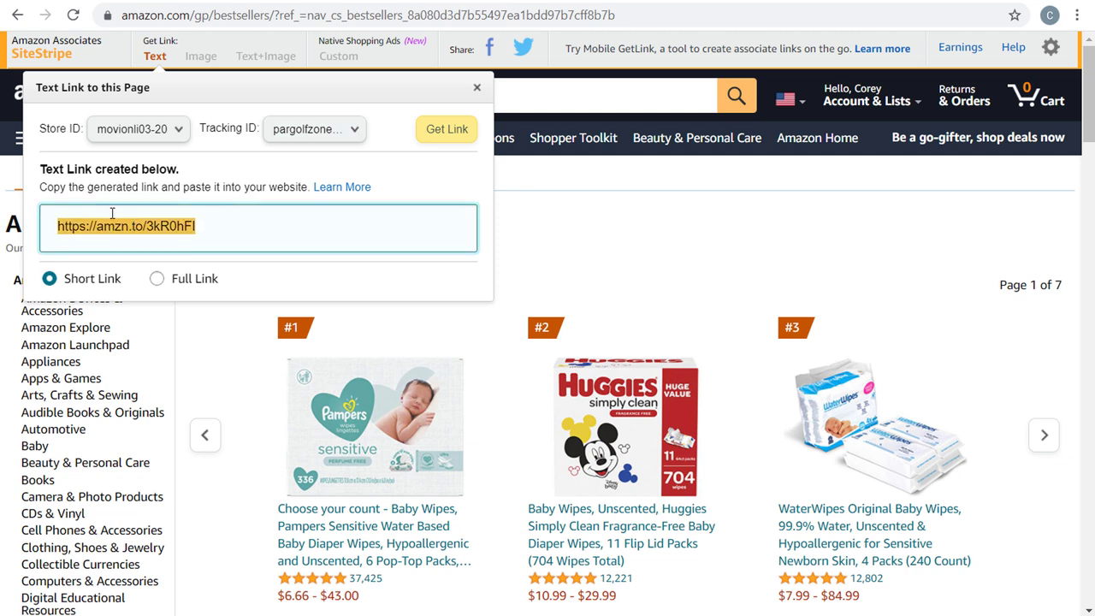
pyautogui.click(156, 278)
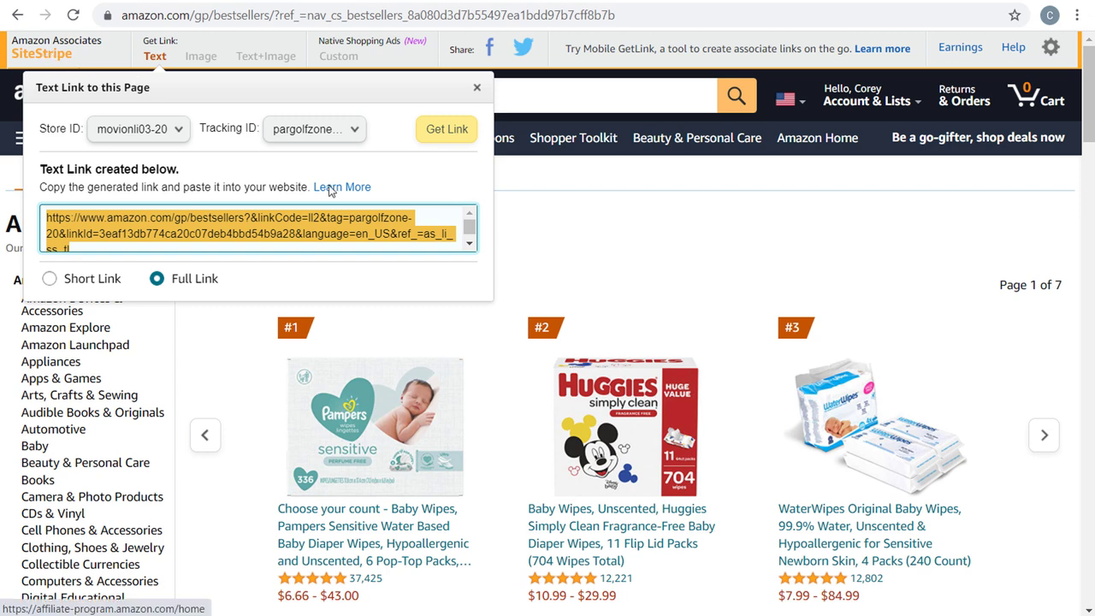
pyautogui.click(582, 215)
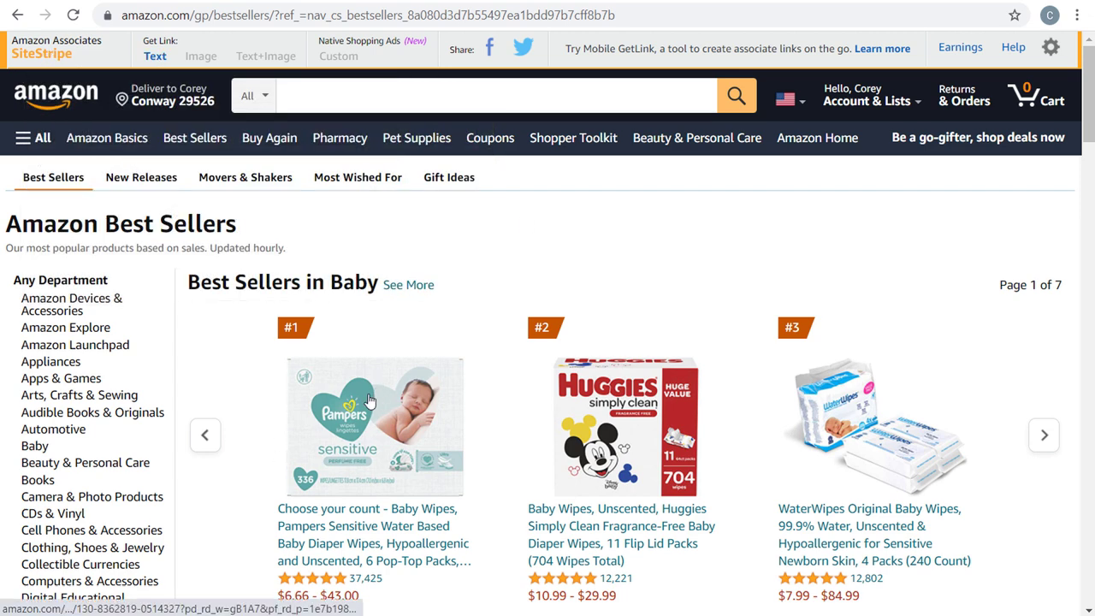
# Open the Pampers Sensitive baby wipes from Best Sellers in Baby and compare the SiteStripe options of both pages.
pyautogui.click(390, 415)
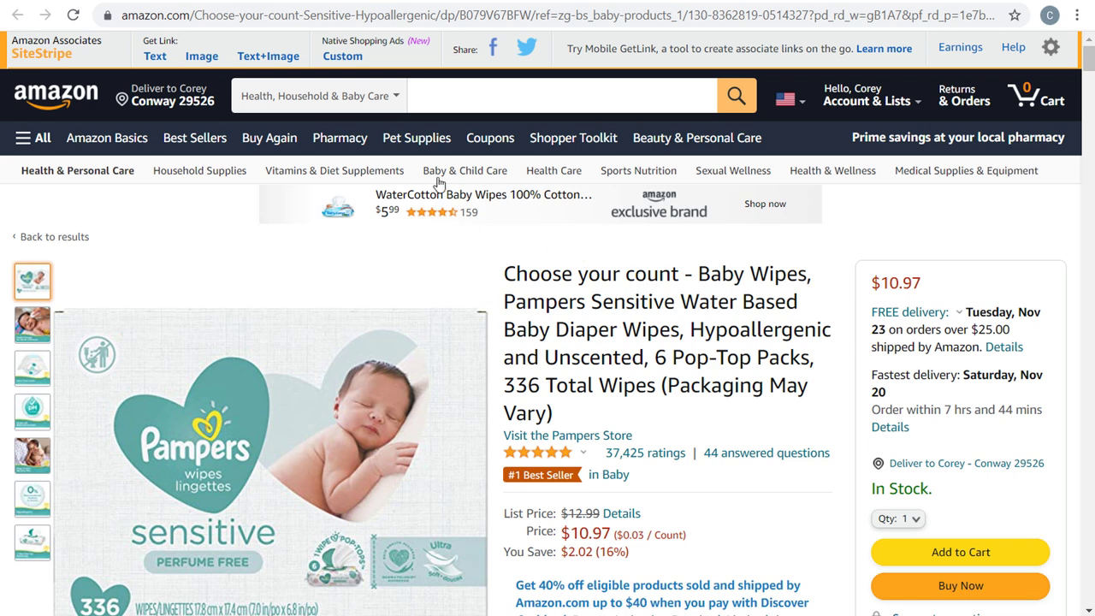
pyautogui.hotkey('alt', 'Left')
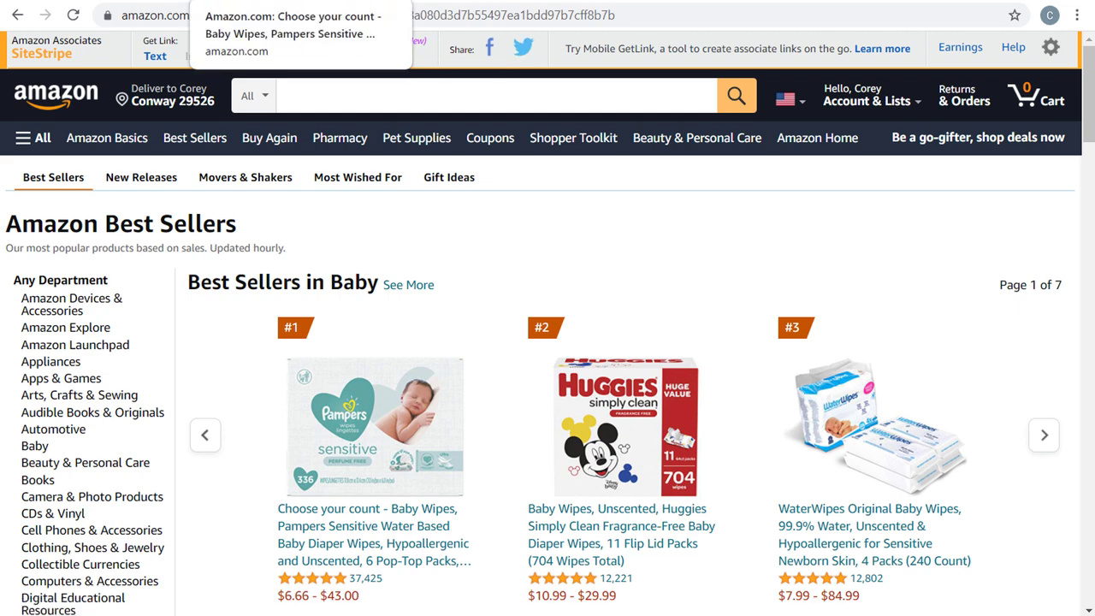
pyautogui.hotkey('alt', 'Right')
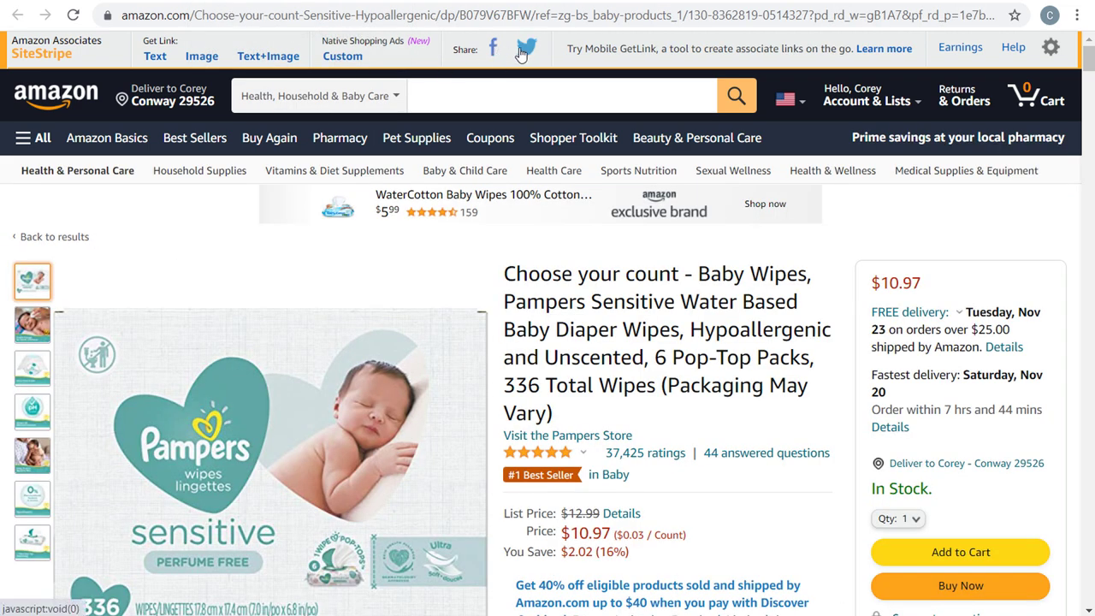
# Generate the custom Native Shopping Ad code, the Text+Image link and the Image link for the Pampers baby wipes.
pyautogui.click(341, 57)
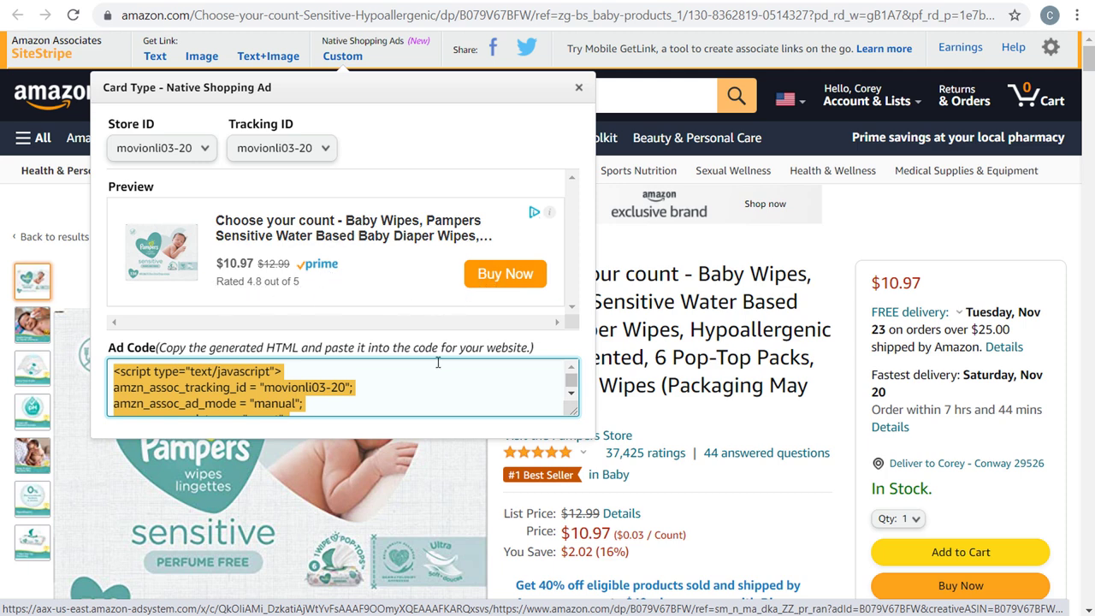
pyautogui.moveTo(176, 347); pyautogui.dragTo(469, 346)
pyautogui.click(485, 347)
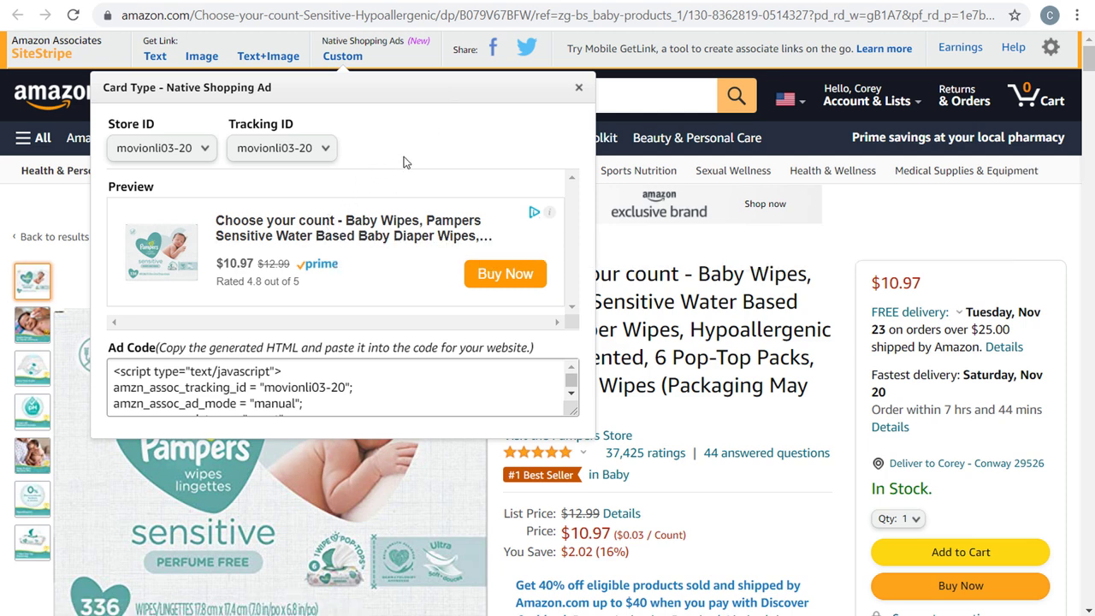
pyautogui.click(580, 89)
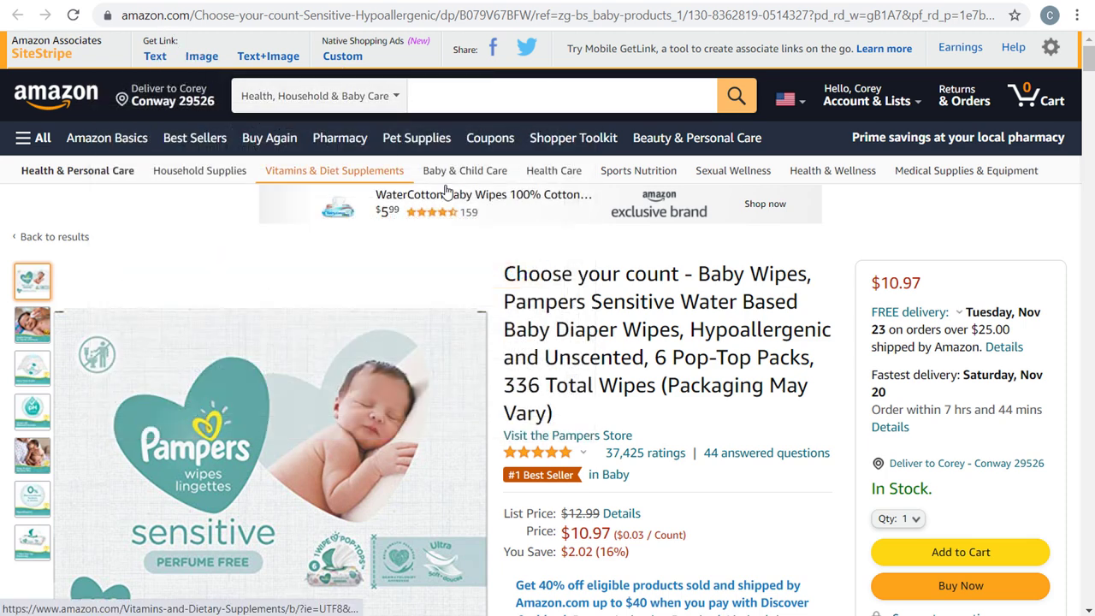
pyautogui.click(270, 58)
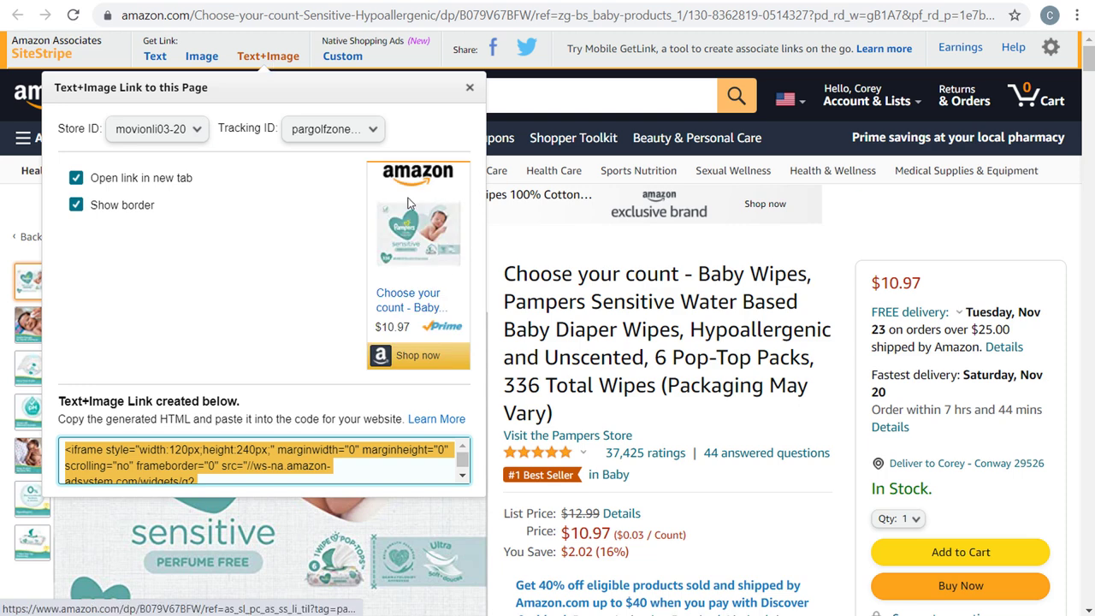
pyautogui.click(192, 59)
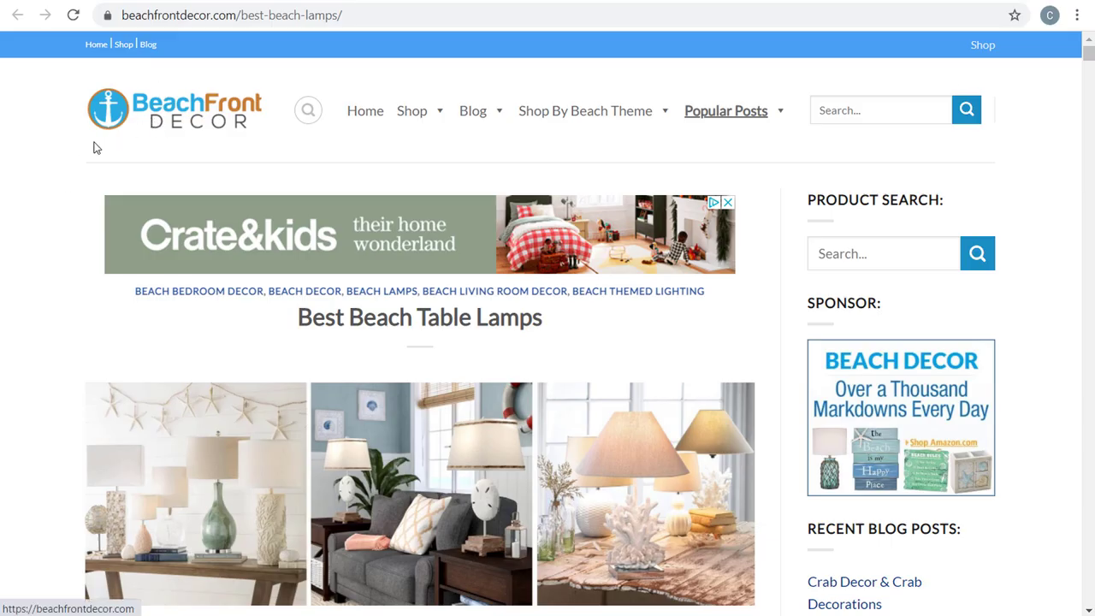
# Examine the banner ads, the Amazon strip ad and the product listings in the Best Beach Table Lamps post on beachfrontdecor.com.
pyautogui.scroll(-1, 96, 184)
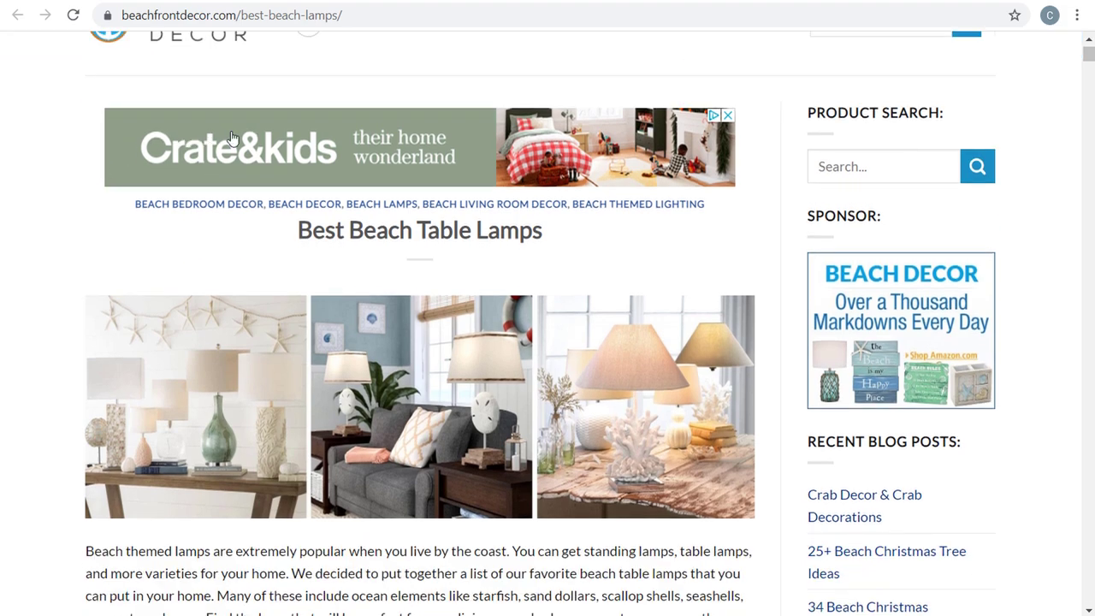
pyautogui.scroll(-2, 724, 277)
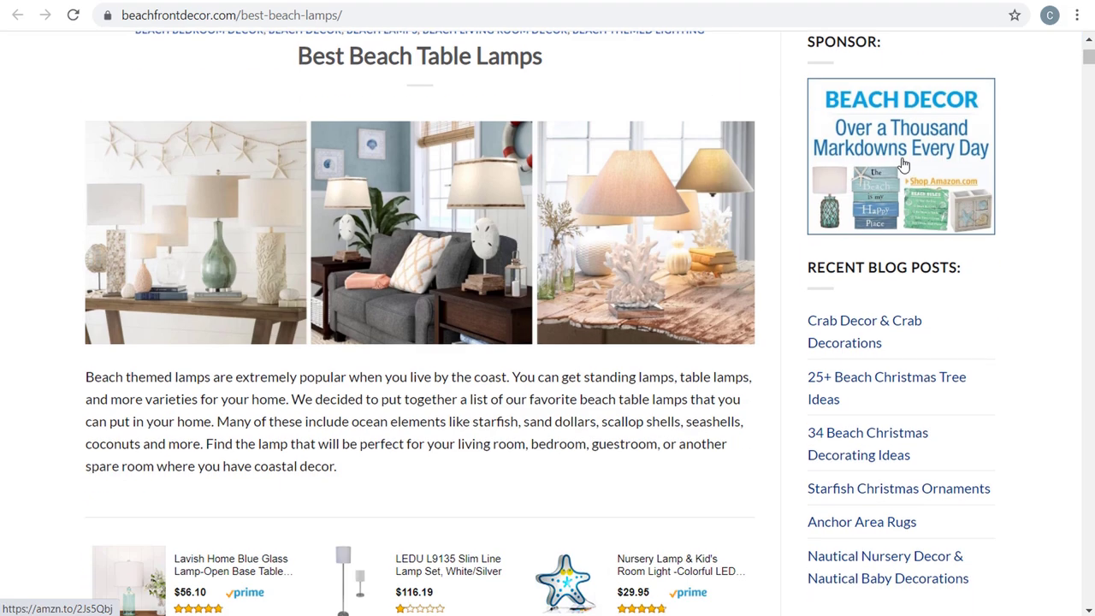
pyautogui.scroll(-3, 513, 178)
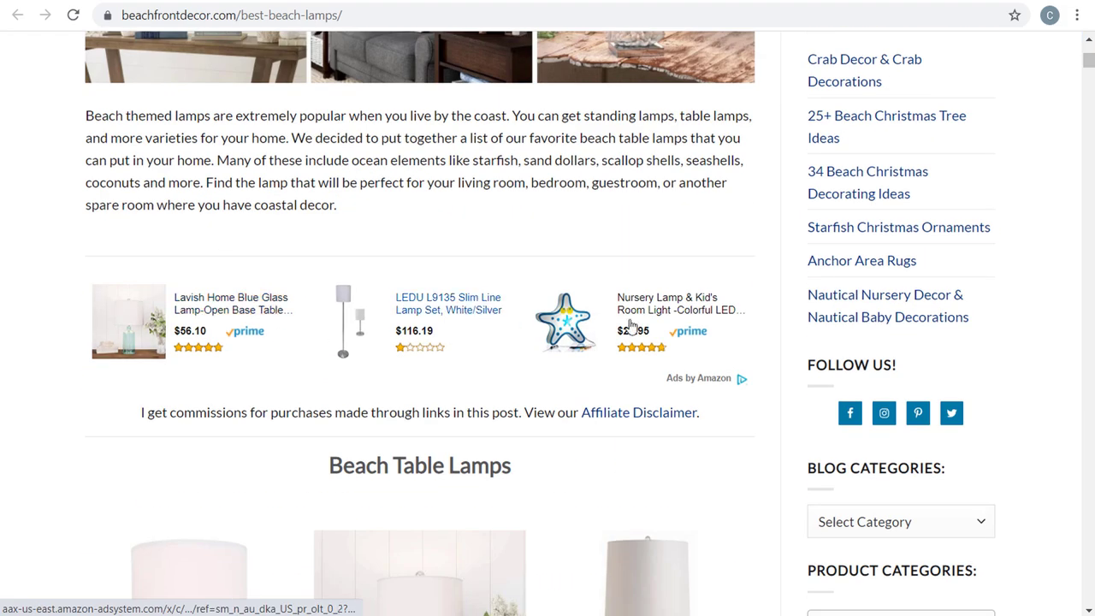
pyautogui.scroll(-3, 644, 272)
pyautogui.scroll(-2, 288, 223)
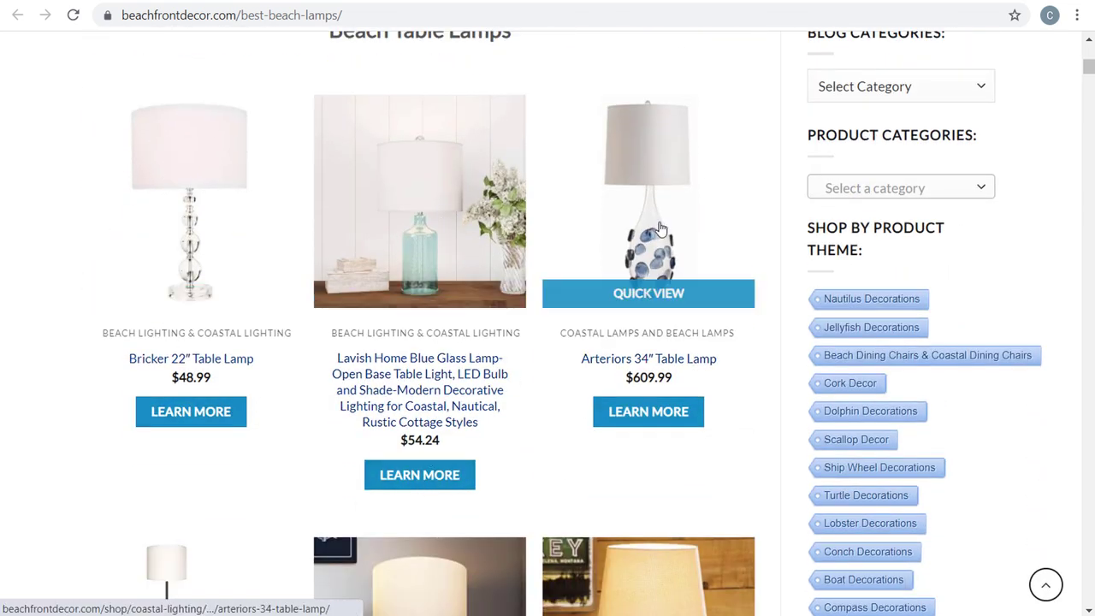
pyautogui.scroll(-2, 518, 411)
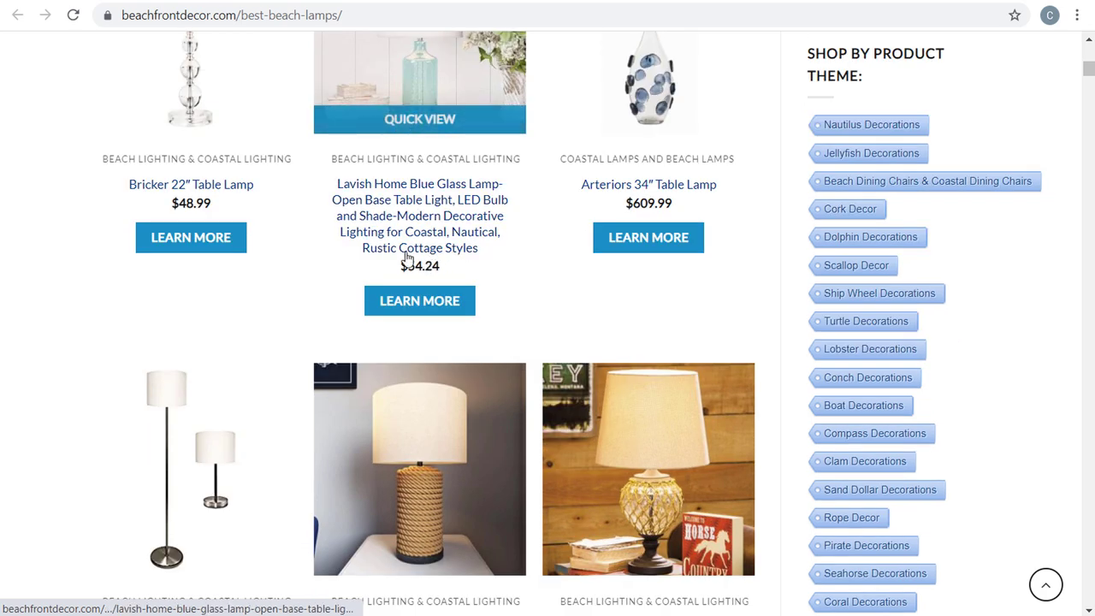
pyautogui.scroll(-3, 539, 264)
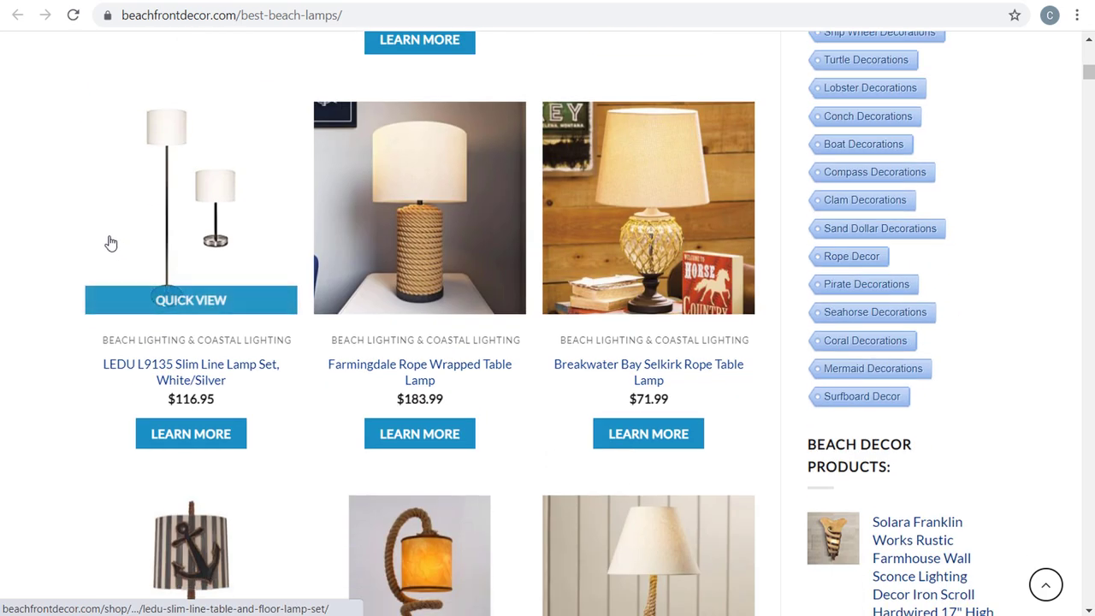
pyautogui.scroll(-3, 110, 244)
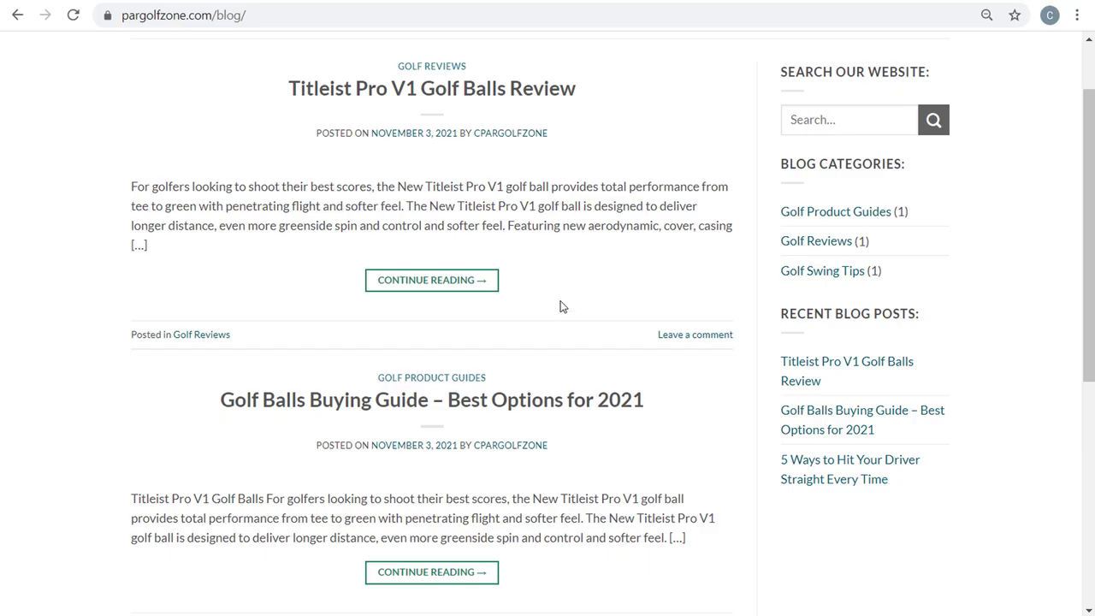
# Look over the Par Golf Zone blog and examine the Titleist Pro V1 Golf Balls Review post.
pyautogui.scroll(1, 565, 161)
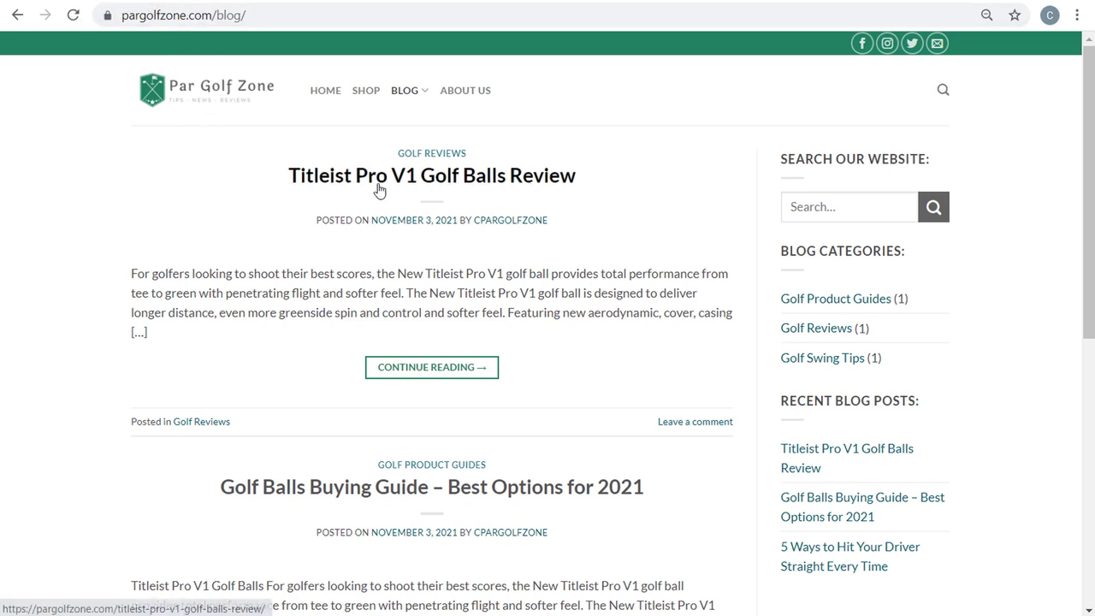
pyautogui.scroll(-1, 338, 179)
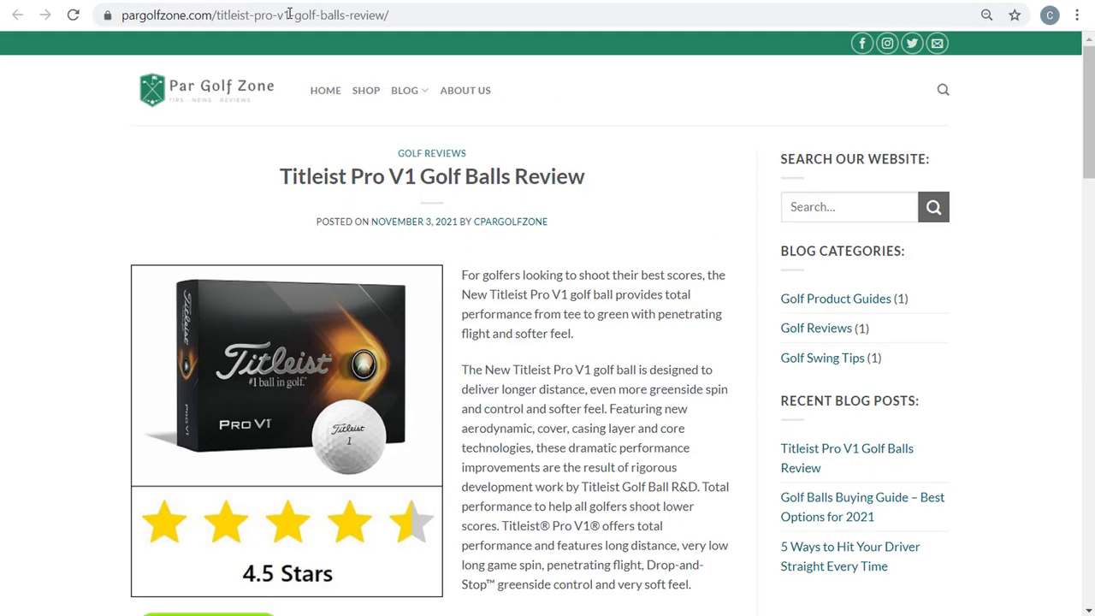
pyautogui.moveTo(315, 181); pyautogui.dragTo(408, 181)
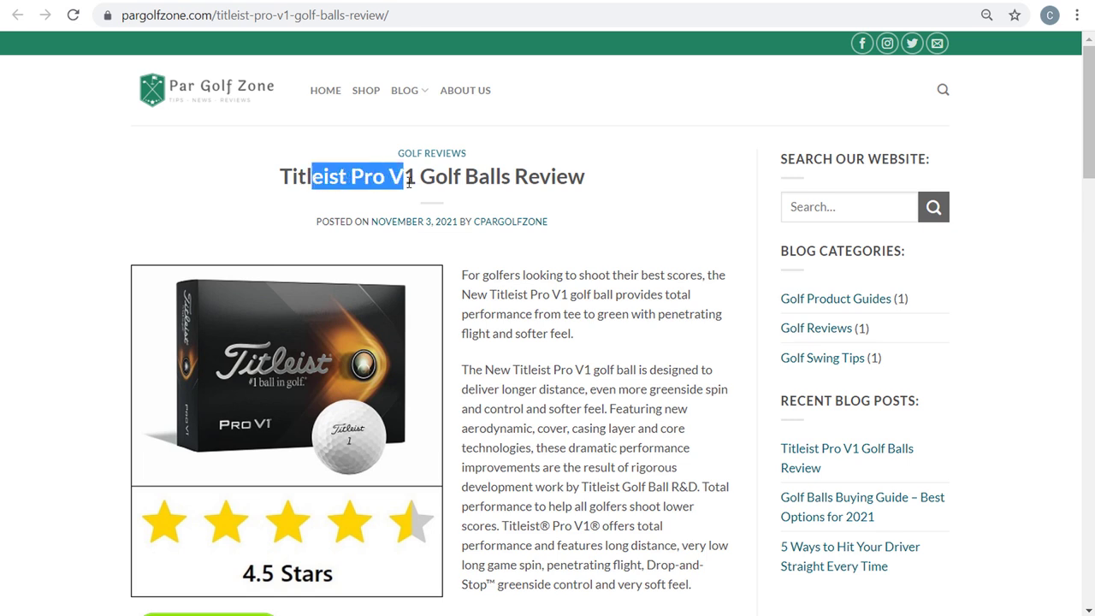
pyautogui.click(415, 181)
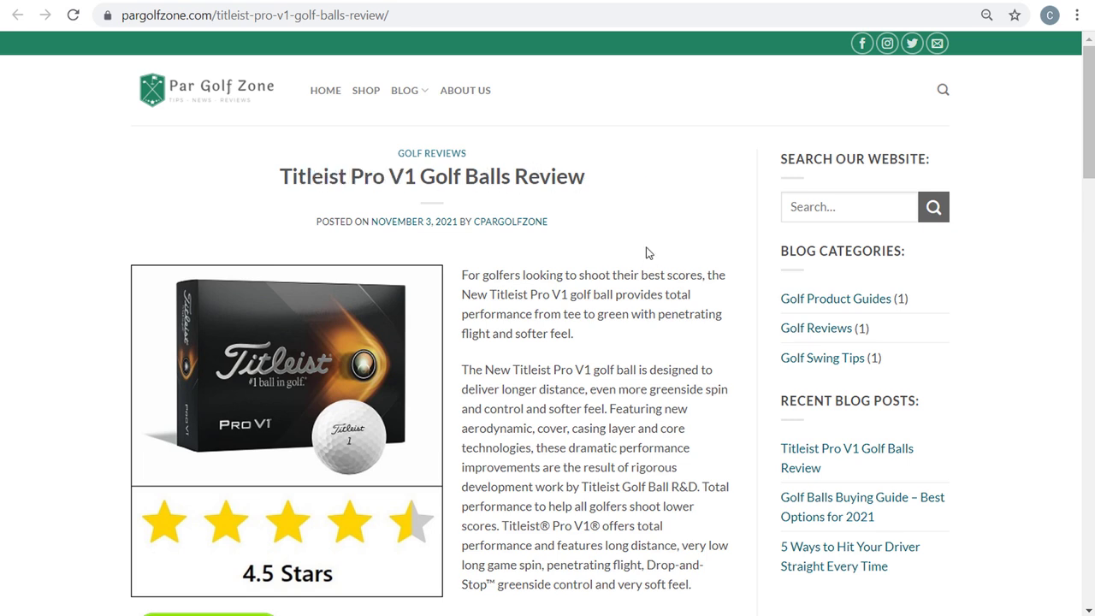
# Read the Titleist Pro V1 review's product description, Buy Now button, product benefits and golf ball specifications.
pyautogui.scroll(-2, 643, 251)
pyautogui.scroll(-3, 595, 255)
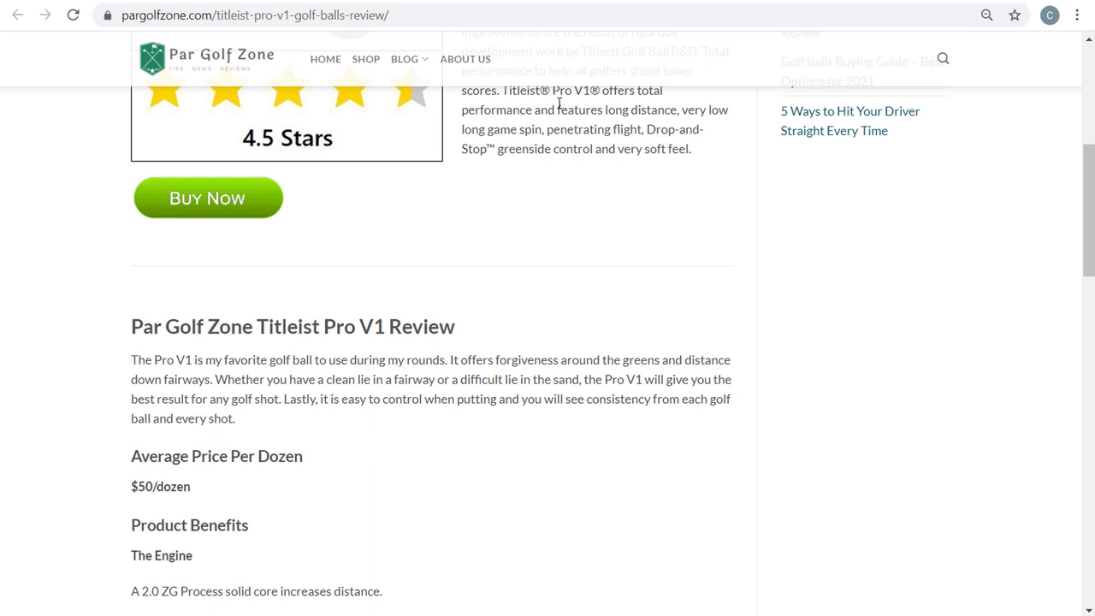
pyautogui.scroll(2, 531, 165)
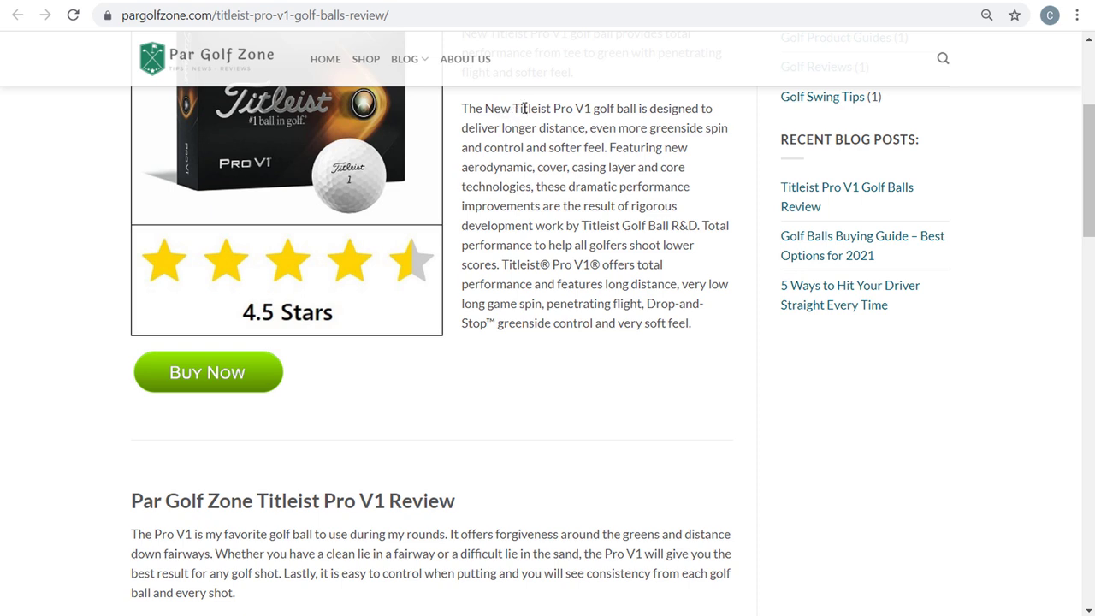
pyautogui.scroll(3, 622, 93)
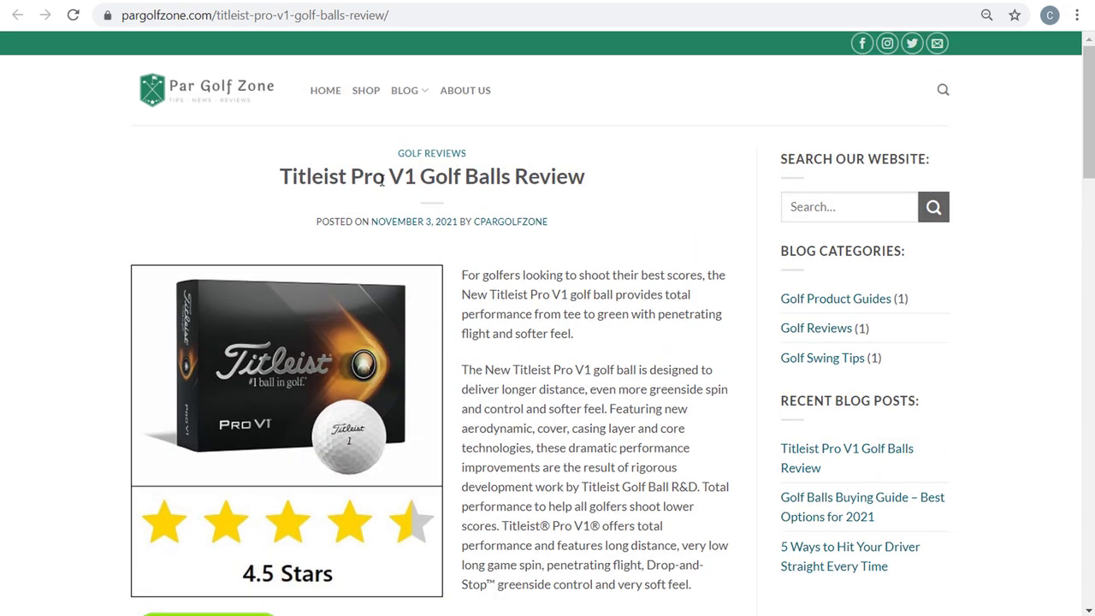
pyautogui.scroll(-10, 533, 180)
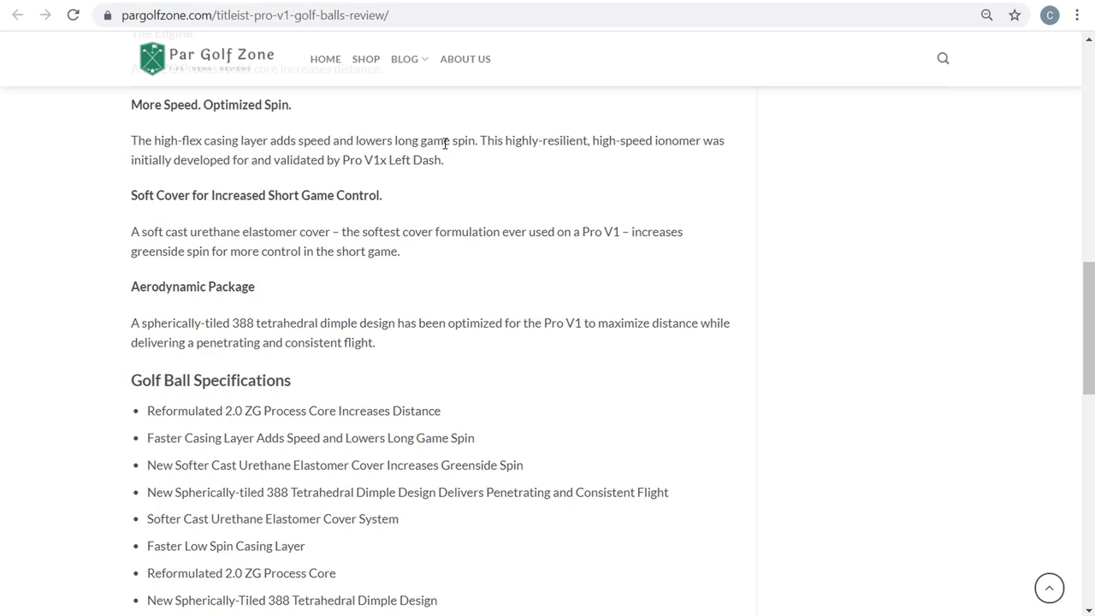
# Switch to the Golf Balls Buying Guide – Best Options for 2021 post and examine its first product entry and numbered product list.
pyautogui.click(328, 0)
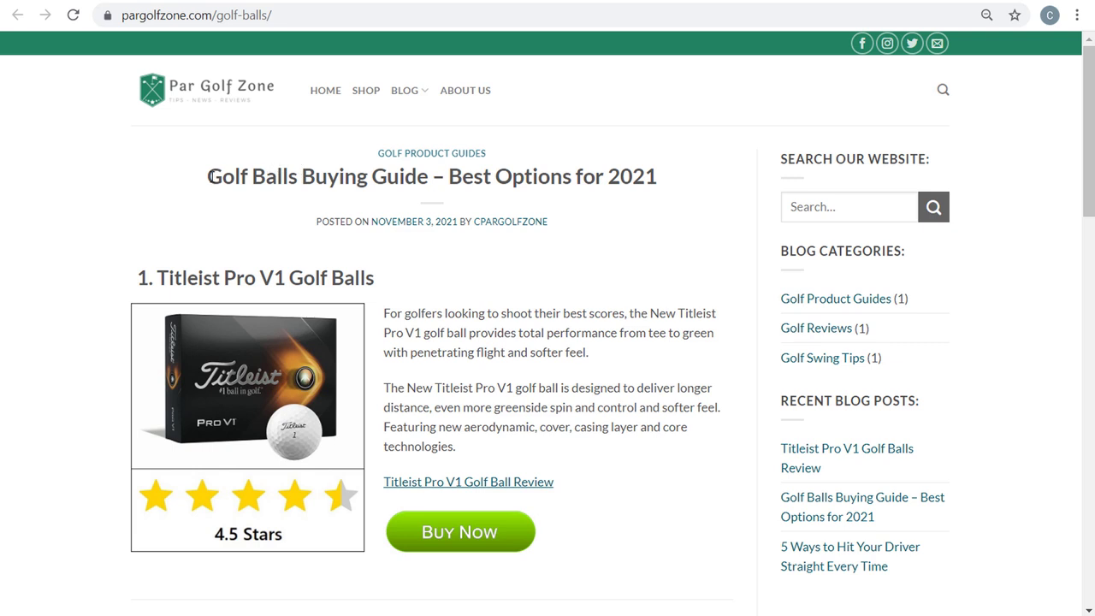
pyautogui.moveTo(209, 177); pyautogui.dragTo(493, 174)
pyautogui.click(494, 175)
pyautogui.moveTo(140, 278); pyautogui.dragTo(369, 277)
pyautogui.click(526, 298)
pyautogui.scroll(-7, 526, 298)
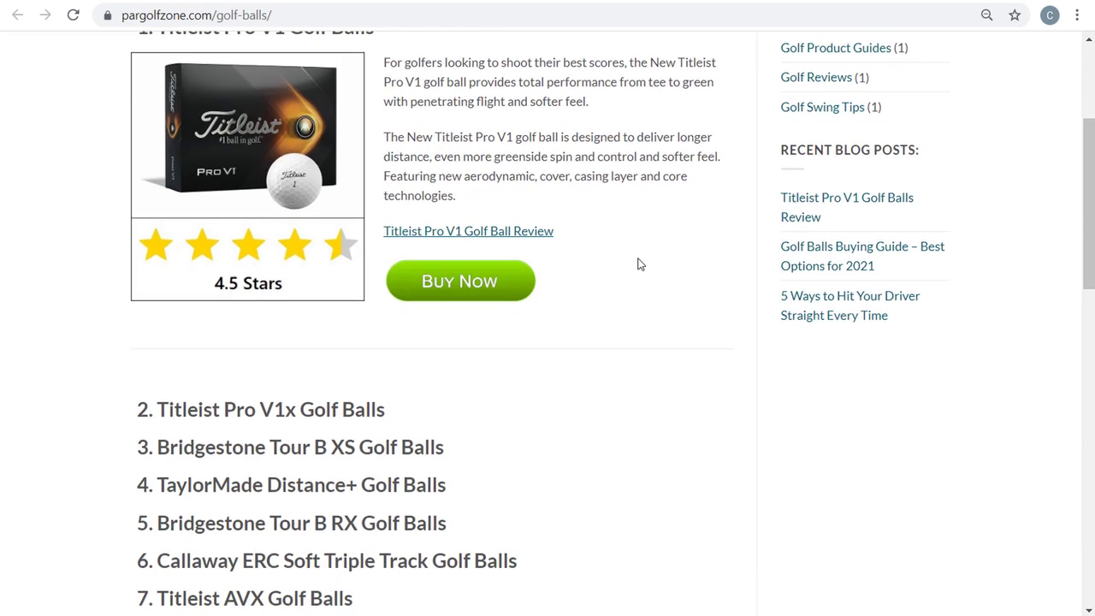
pyautogui.scroll(1, 190, 160)
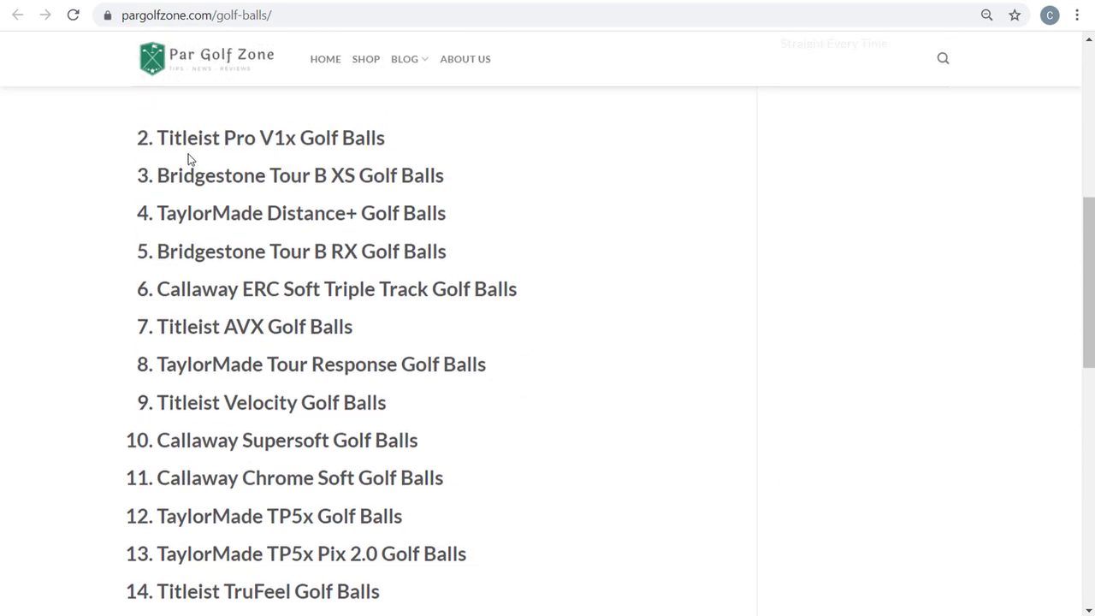
pyautogui.moveTo(160, 138); pyautogui.dragTo(516, 168)
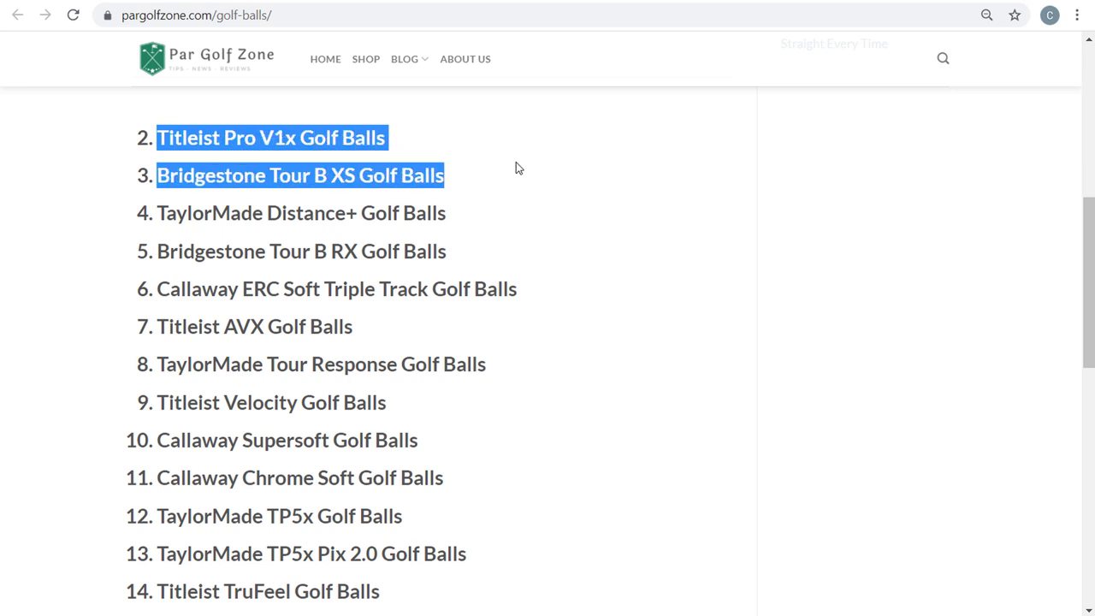
pyautogui.click(593, 187)
pyautogui.moveTo(157, 138); pyautogui.dragTo(394, 148)
pyautogui.scroll(4, 524, 173)
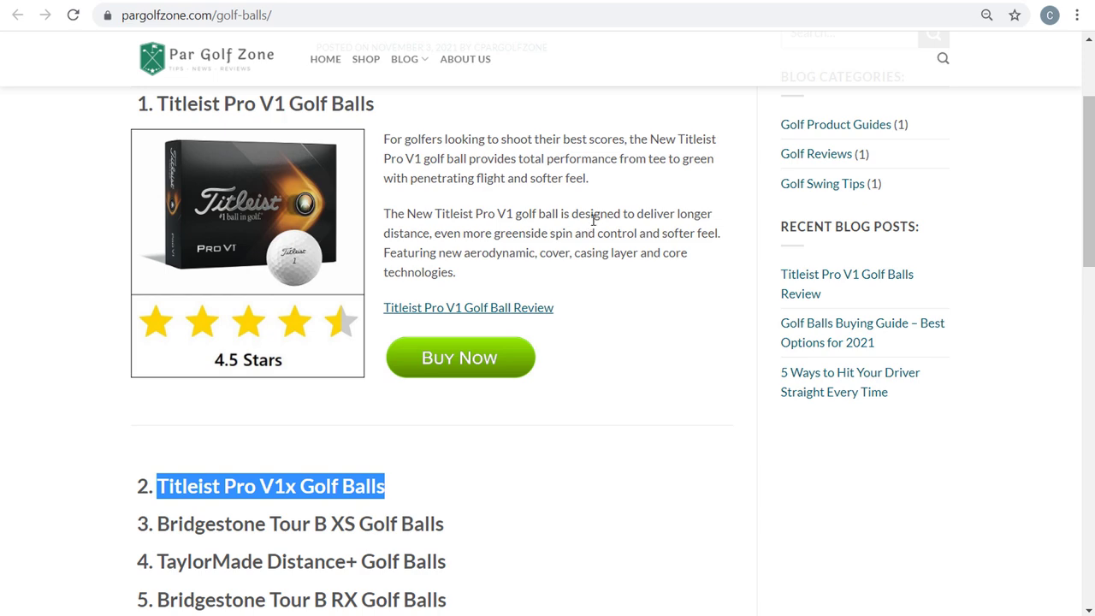
pyautogui.scroll(-7, 544, 233)
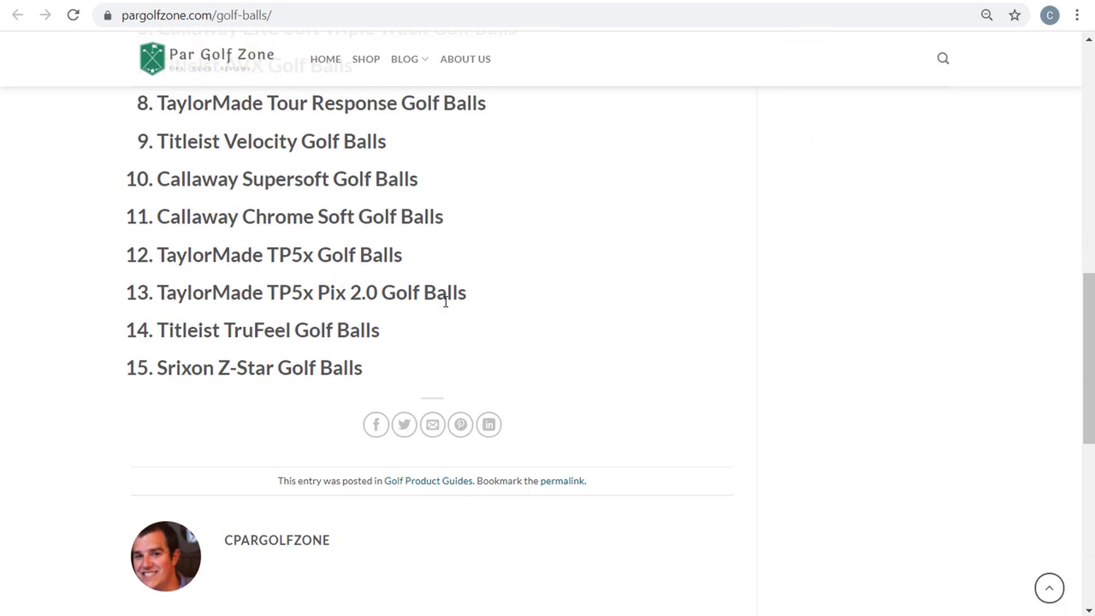
pyautogui.scroll(4, 293, 308)
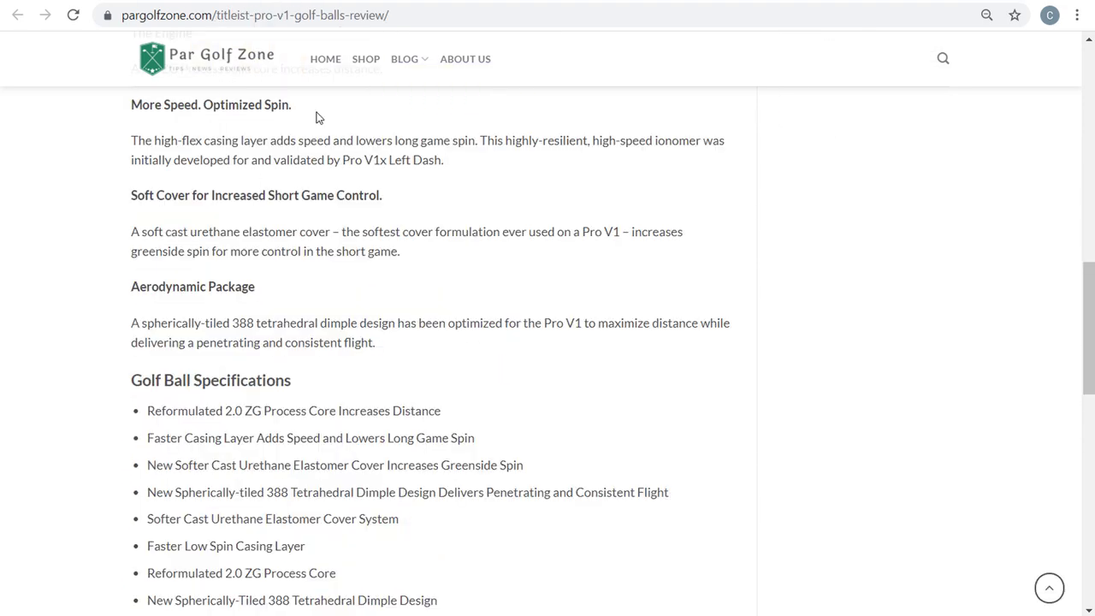
# Compare the layout of the single-product Titleist Pro V1 review with that of the multi-product Golf Balls Buying Guide.
pyautogui.scroll(6, 402, 222)
pyautogui.scroll(3, 402, 223)
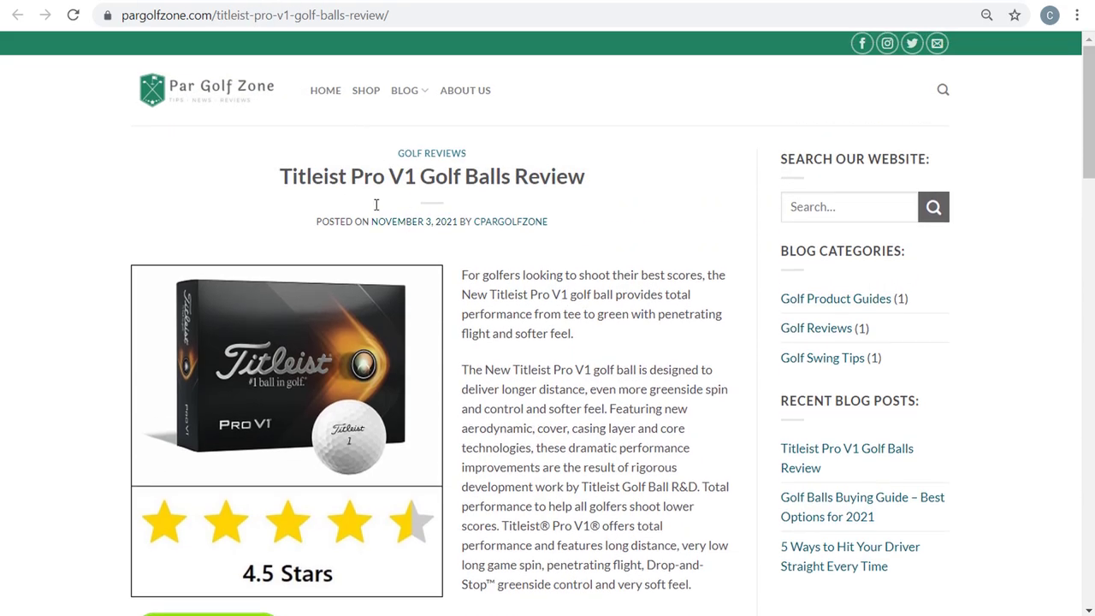
pyautogui.scroll(-2, 471, 299)
pyautogui.hotkey('alt', 'Left')
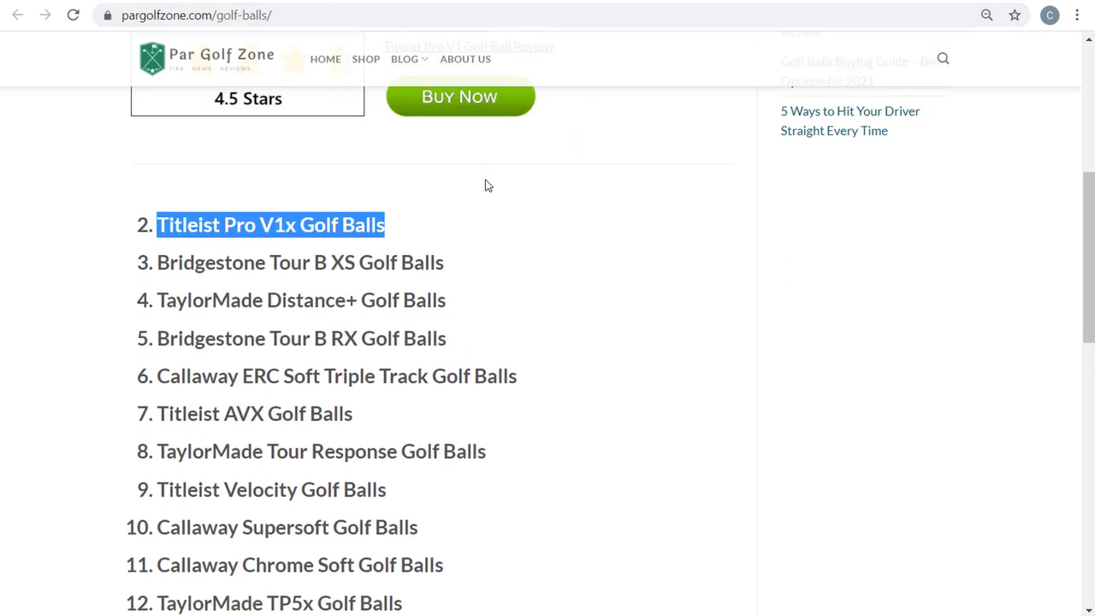
pyautogui.scroll(3, 510, 293)
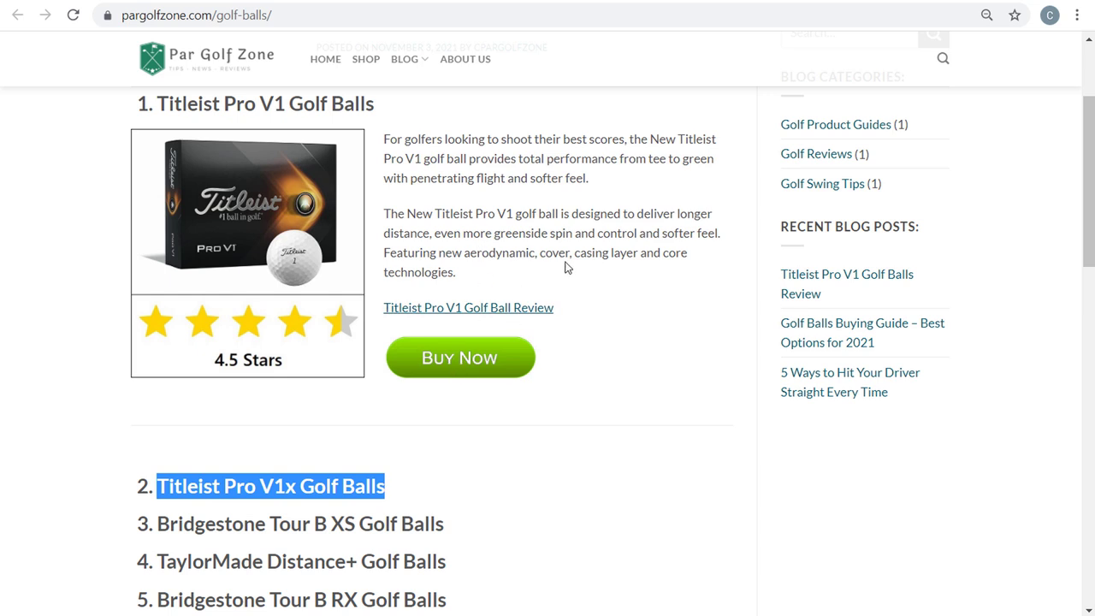
pyautogui.scroll(2, 558, 210)
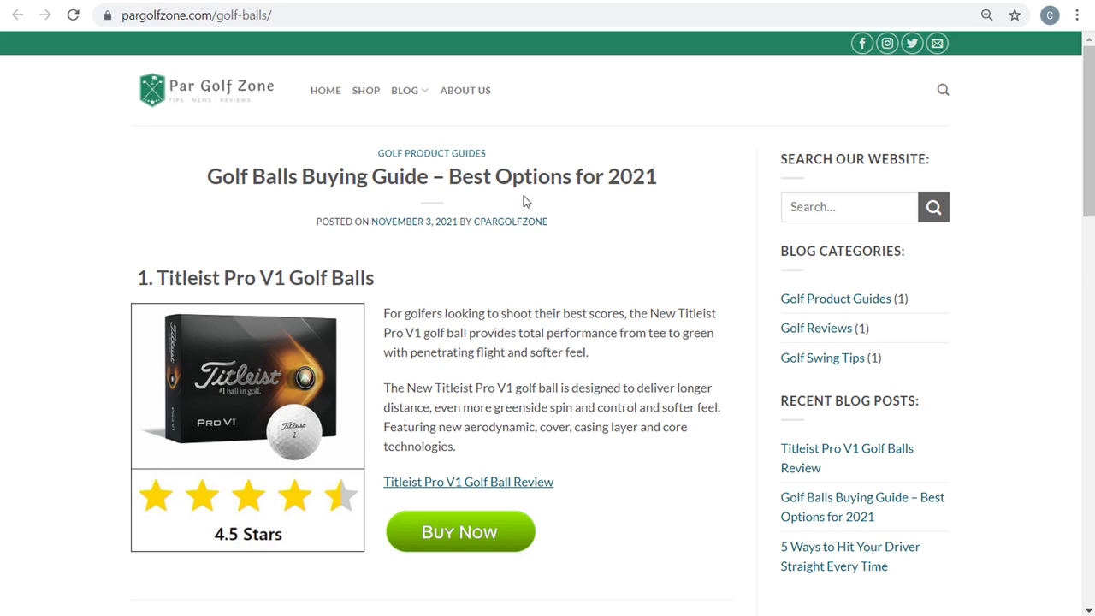
pyautogui.scroll(-6, 545, 279)
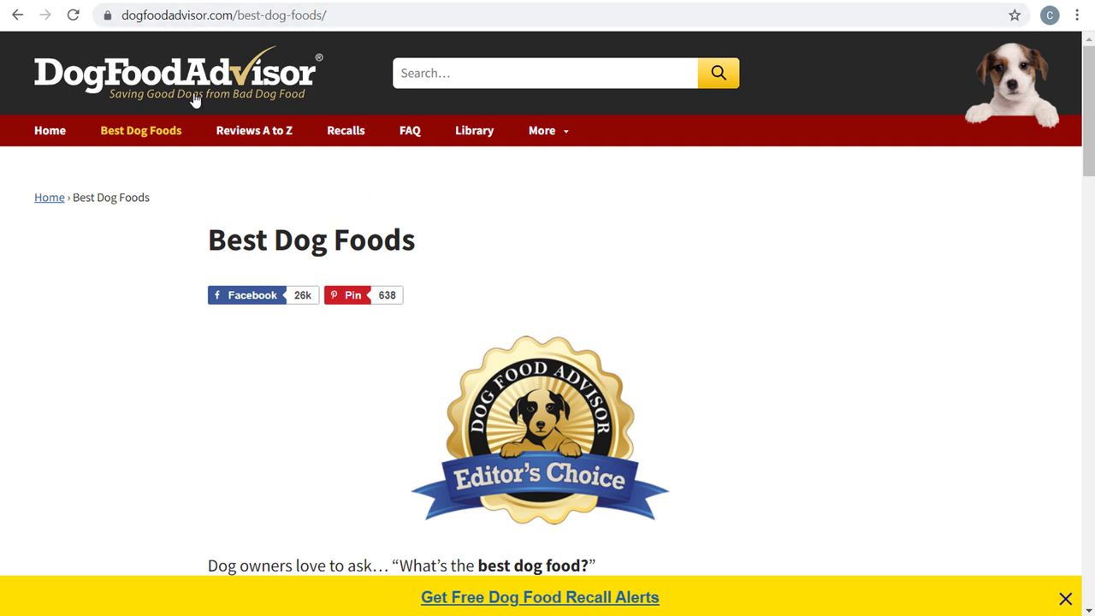
# Open DogFoodAdvisor's A to Z reviews and look through the list of dog food reviews by brand.
pyautogui.click(243, 135)
pyautogui.scroll(-12, 741, 232)
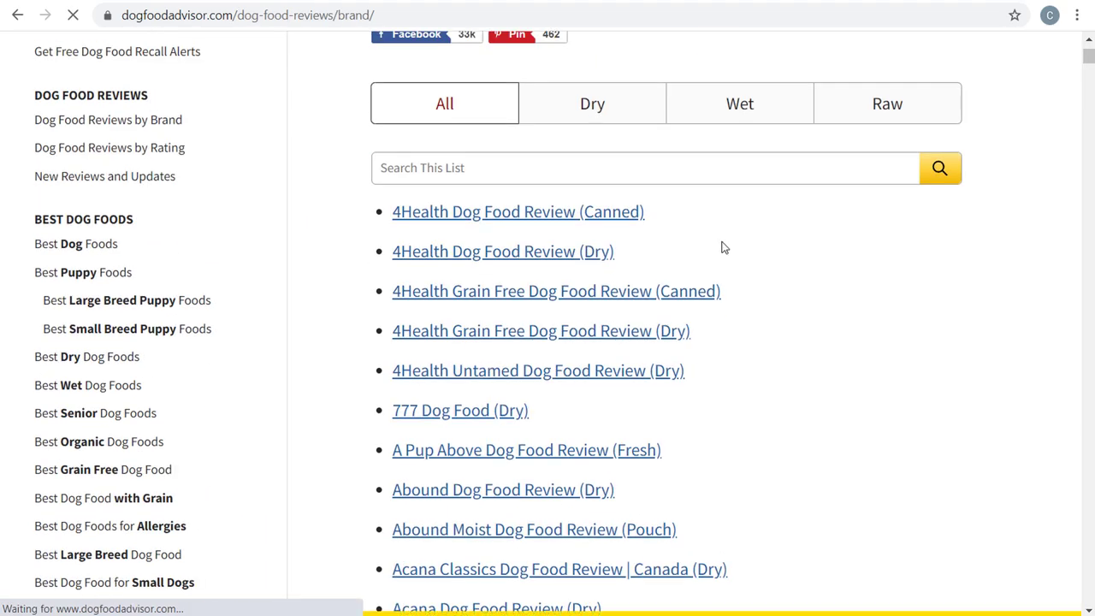
pyautogui.scroll(-20, 817, 212)
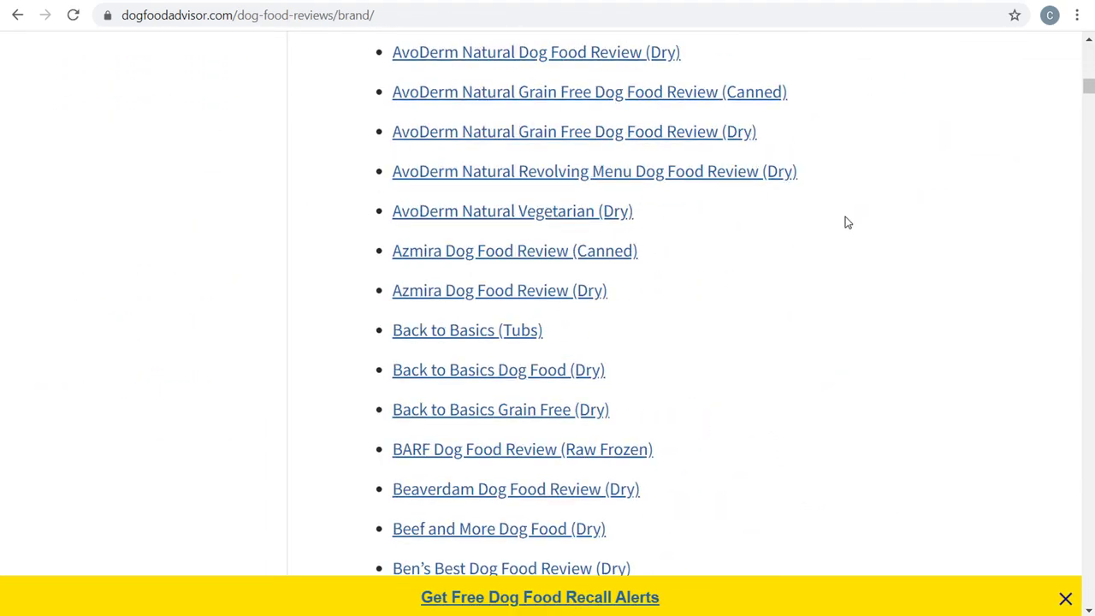
pyautogui.scroll(-9, 839, 222)
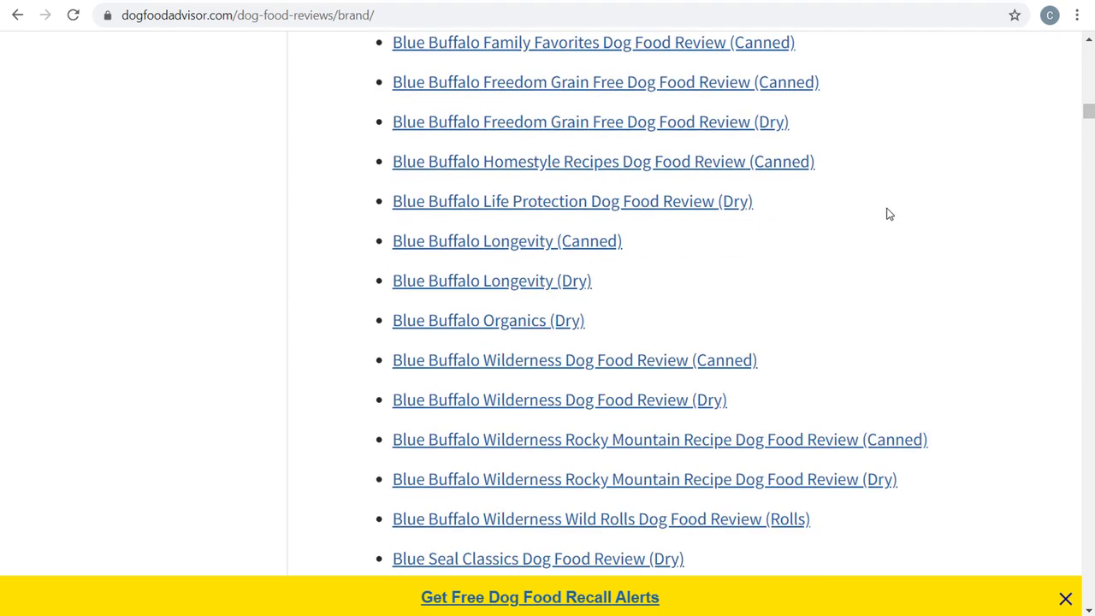
pyautogui.scroll(-15, 951, 218)
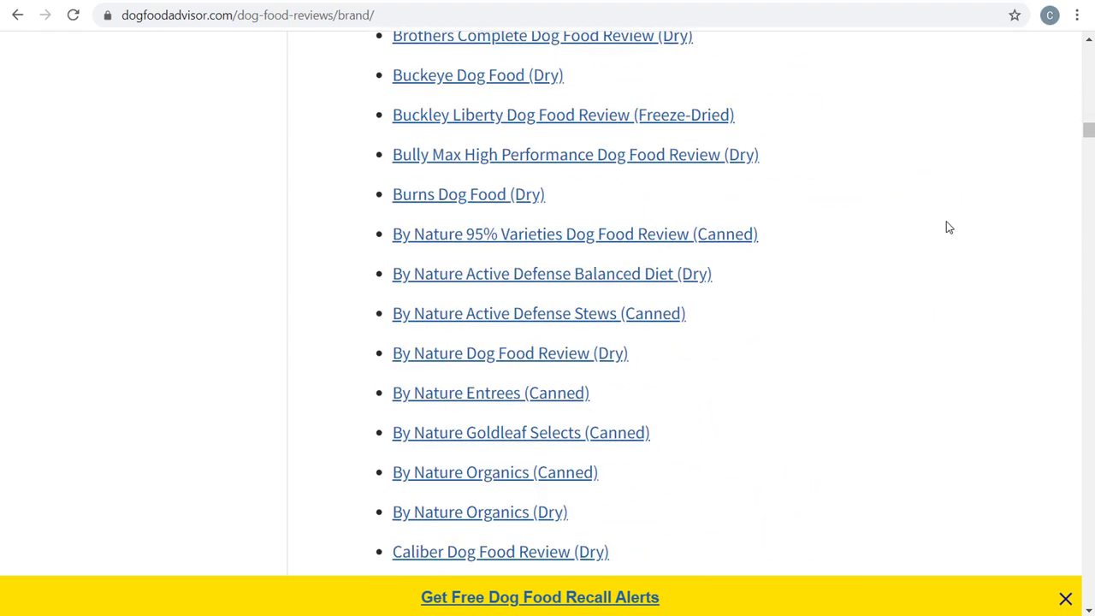
pyautogui.moveTo(1087, 138)
pyautogui.mouseDown()
pyautogui.moveTo(1080, 261)
pyautogui.moveTo(1083, 53)
pyautogui.mouseUp()
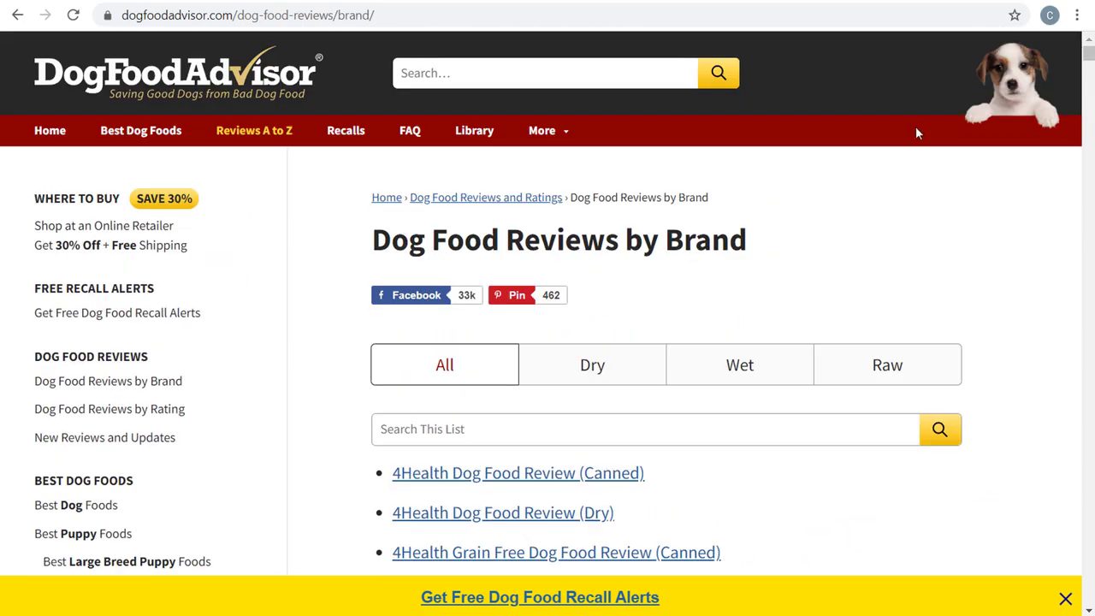
# Open DogFoodAdvisor's Best Dog Foods page and examine its guides by category and for specific breeds.
pyautogui.click(135, 139)
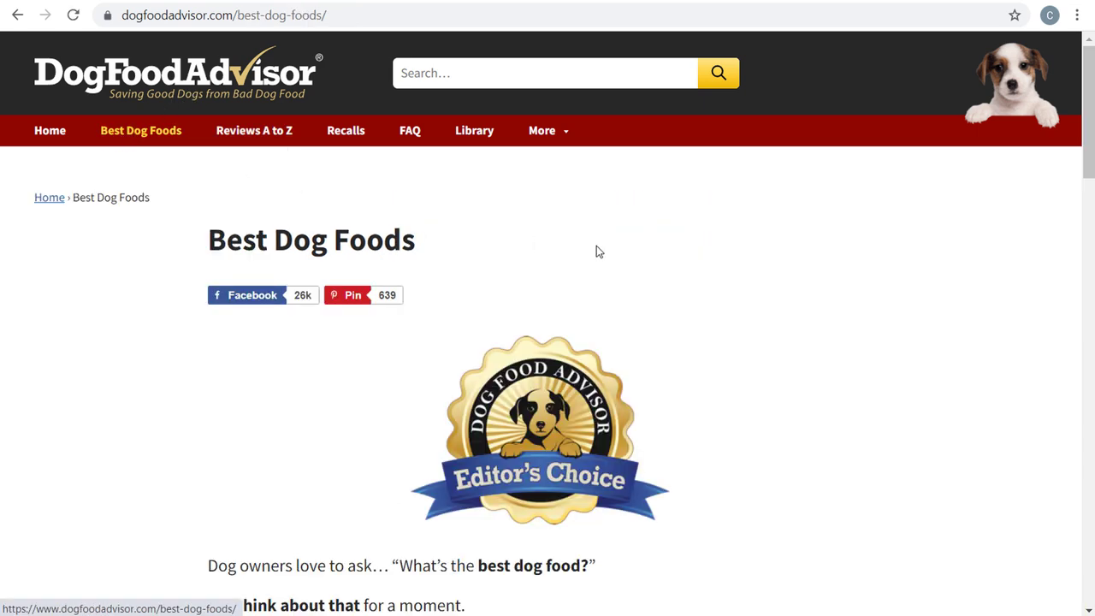
pyautogui.scroll(-8, 598, 251)
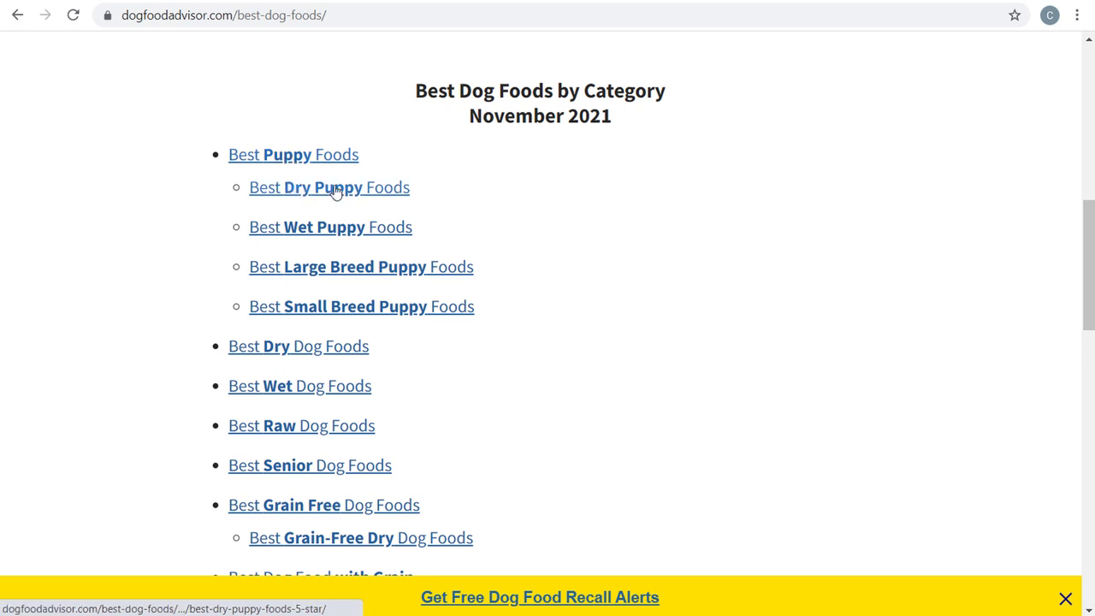
pyautogui.scroll(-1, 634, 283)
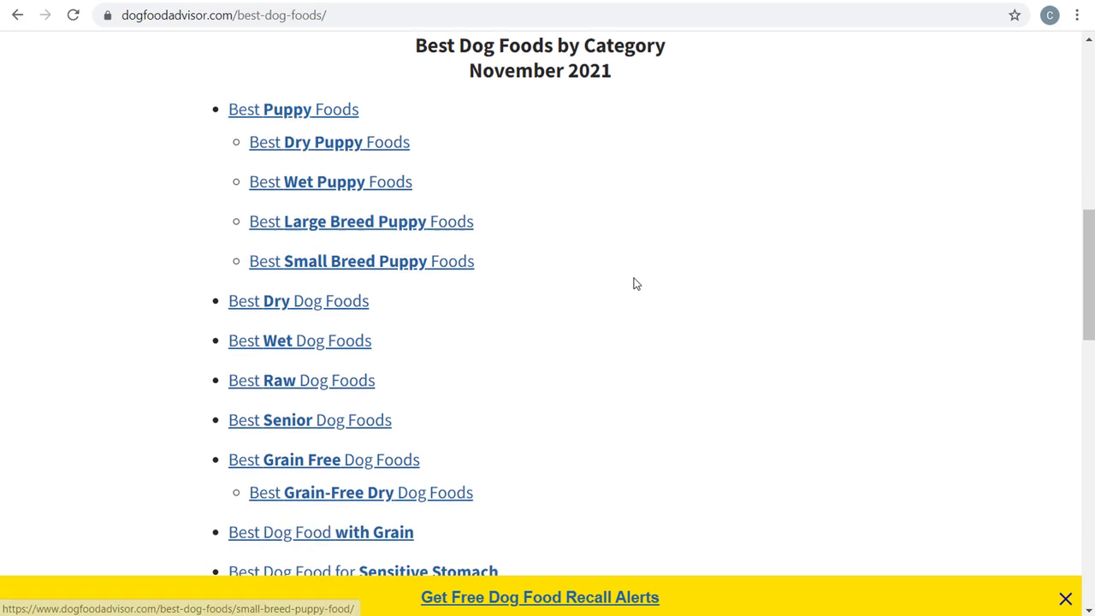
pyautogui.scroll(-6, 639, 239)
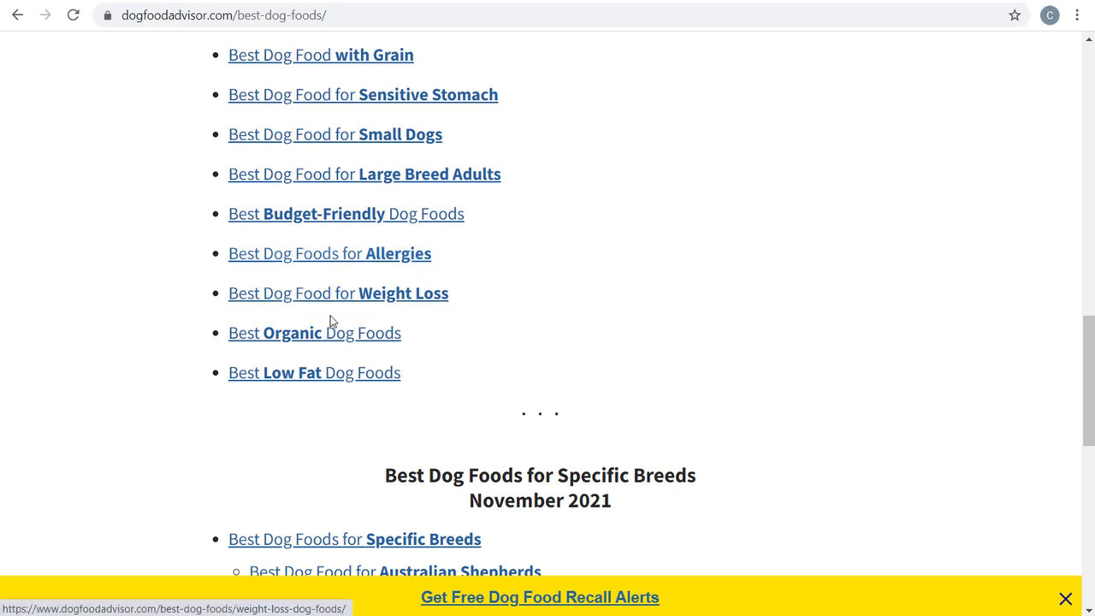
pyautogui.scroll(-3, 767, 240)
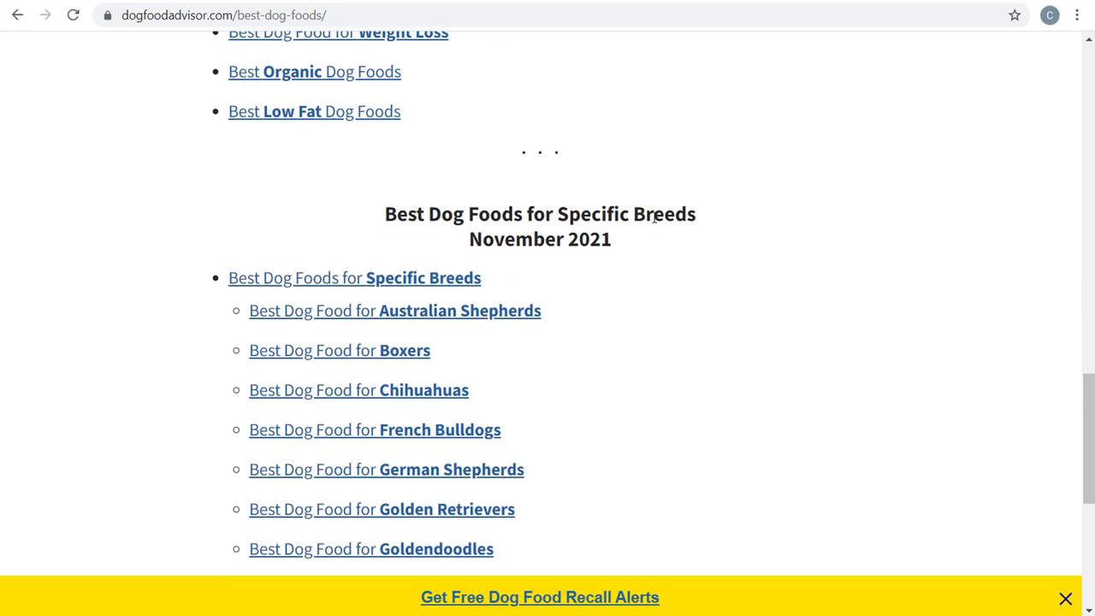
pyautogui.scroll(-1, 605, 197)
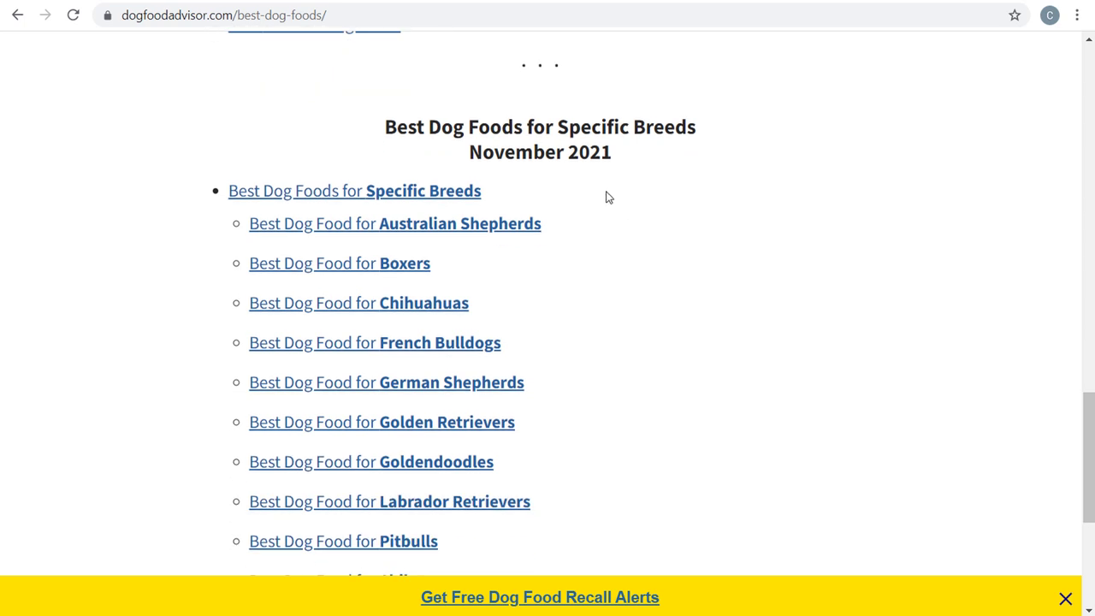
pyautogui.moveTo(481, 150); pyautogui.dragTo(630, 151)
pyautogui.click(660, 151)
pyautogui.scroll(3, 762, 193)
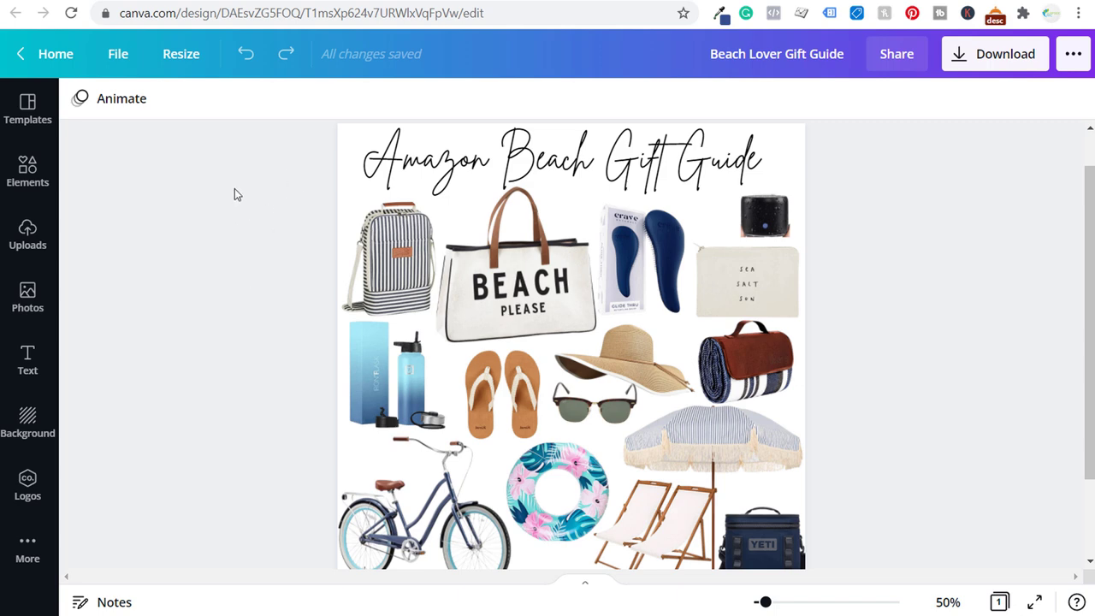
# Switch from the Beach Lover Gift Guide to the Holiday Tablescape design in Canva and examine its product collage.
pyautogui.click(703, 2)
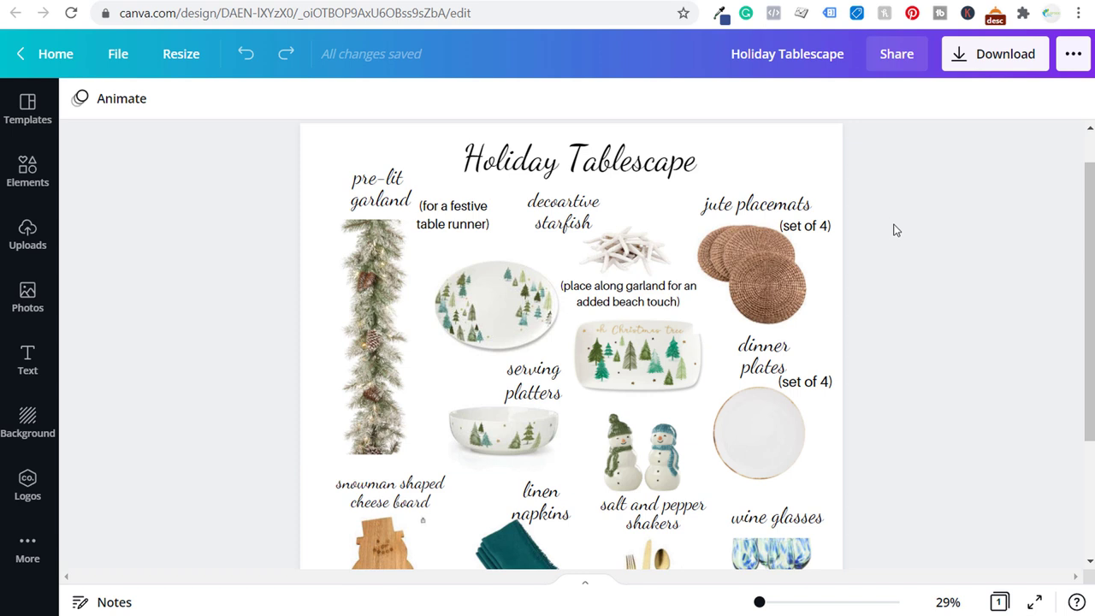
pyautogui.scroll(-2, 930, 224)
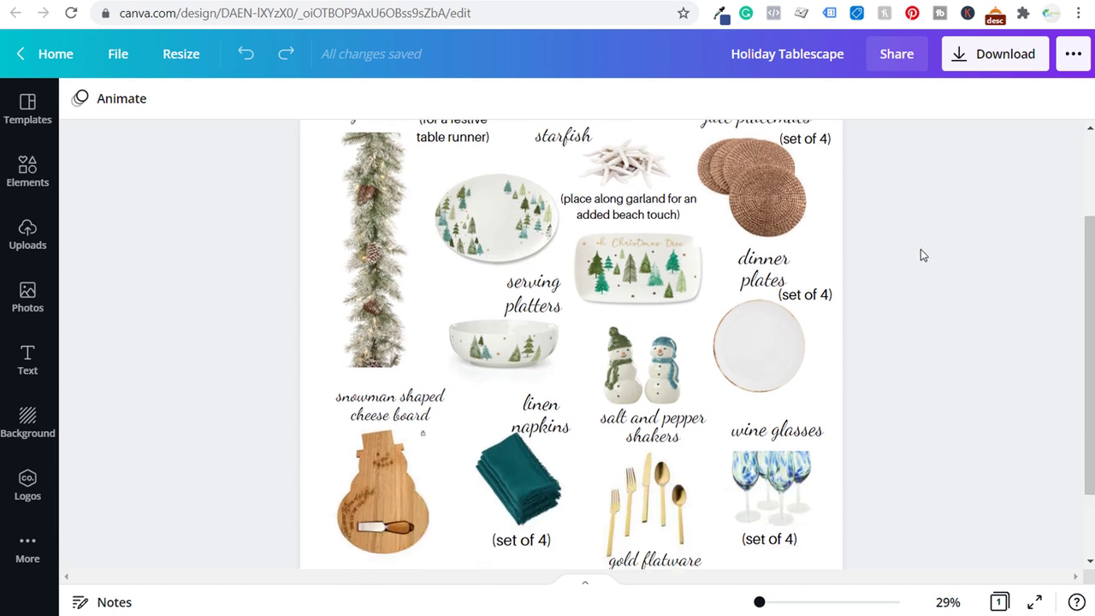
pyautogui.scroll(2, 921, 250)
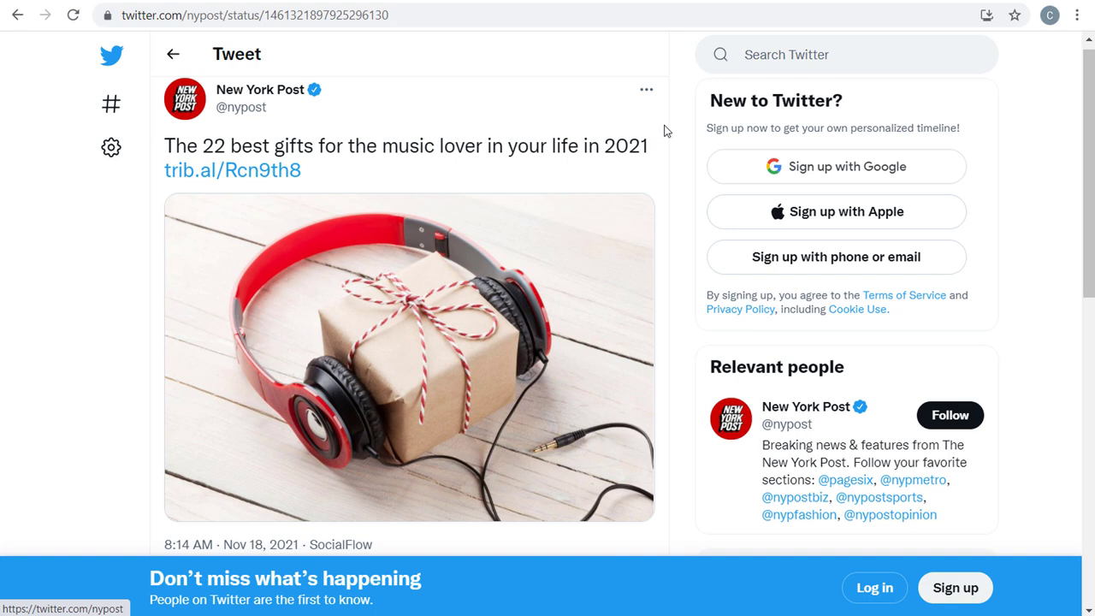
# Open the music lover gift guide linked in the New York Post tweet and look through the article.
pyautogui.moveTo(276, 93)
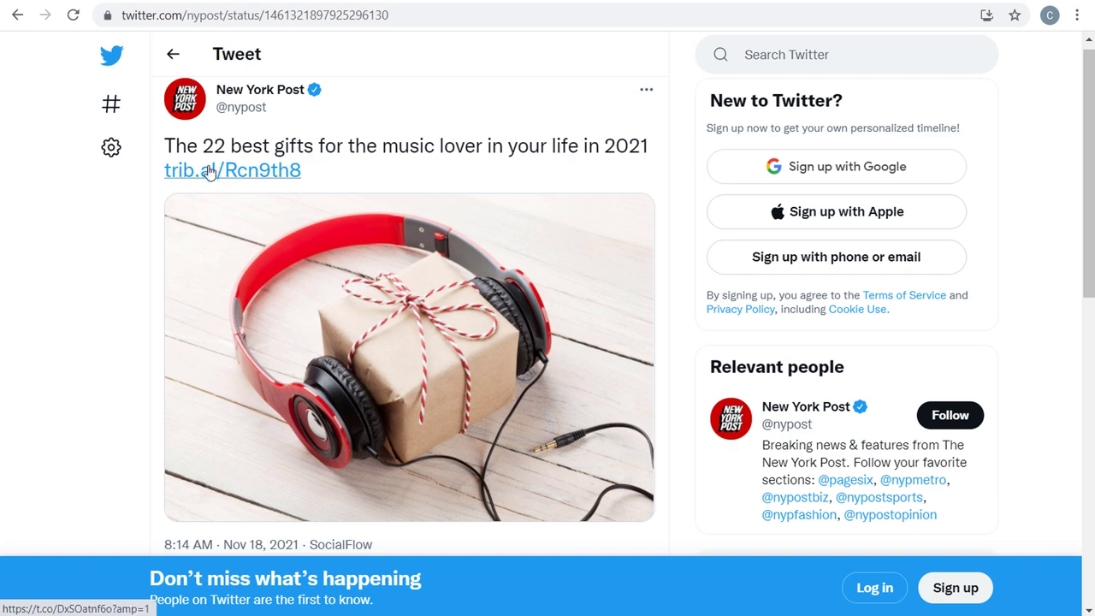
pyautogui.click(295, 170)
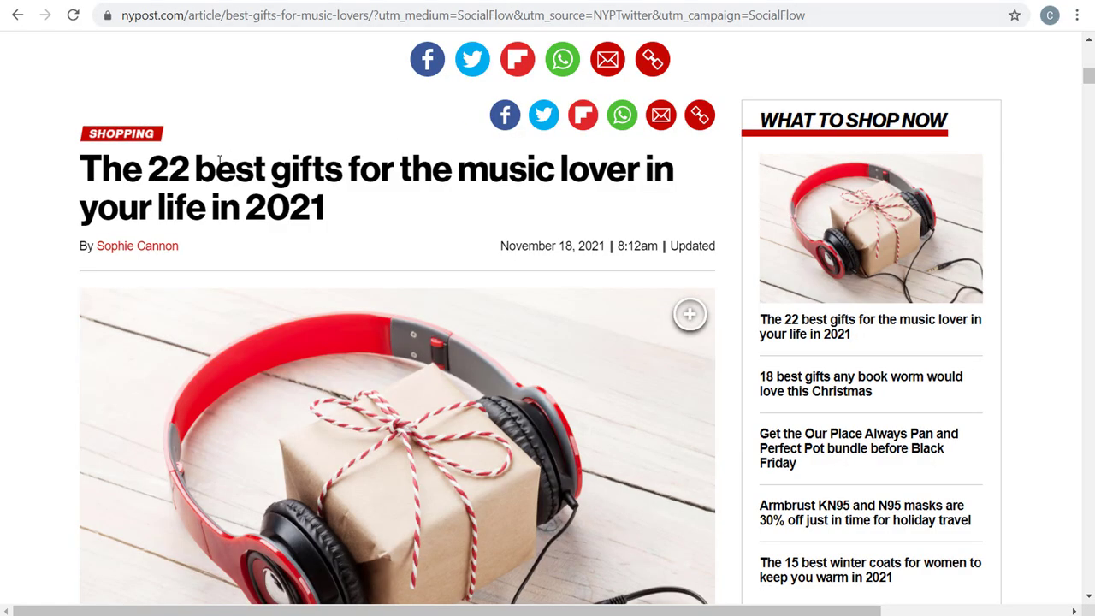
pyautogui.moveTo(195, 169); pyautogui.dragTo(399, 200)
pyautogui.click(408, 208)
pyautogui.scroll(3, 408, 208)
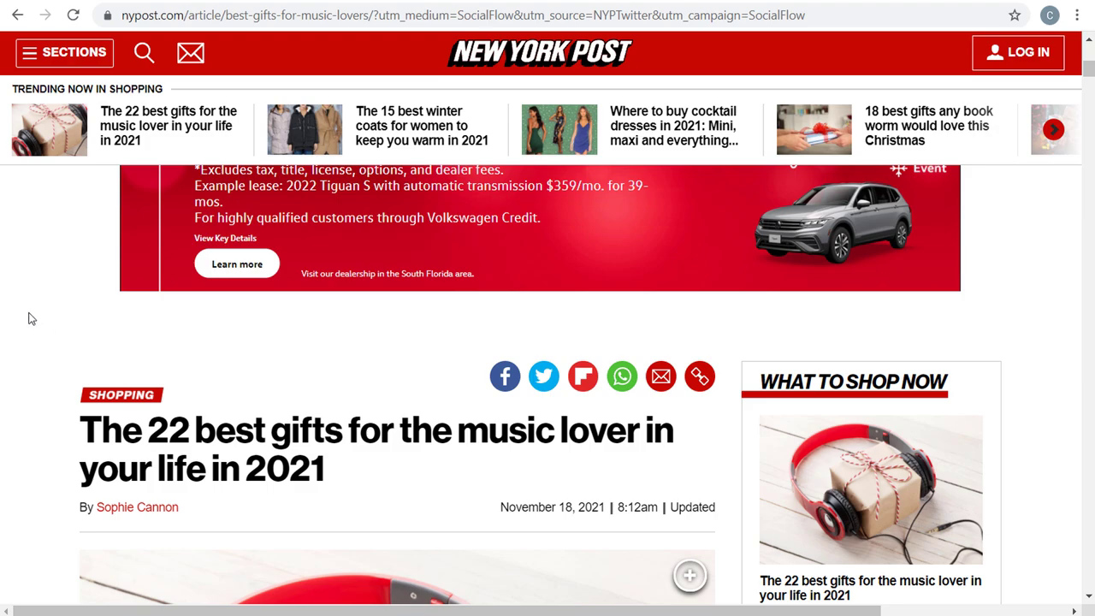
pyautogui.scroll(-9, 35, 299)
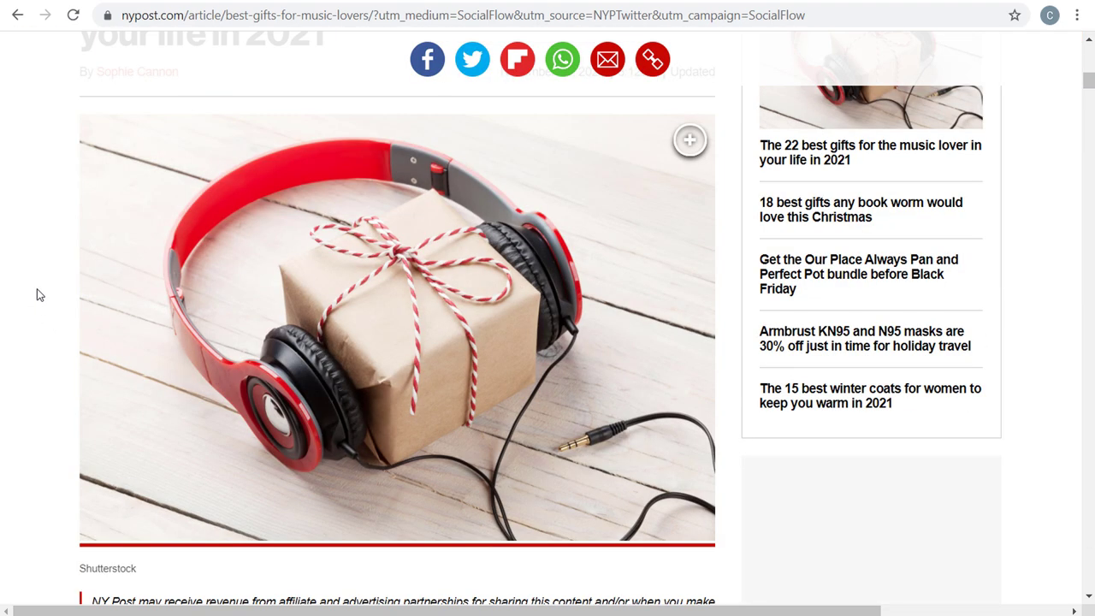
pyautogui.scroll(-6, 35, 283)
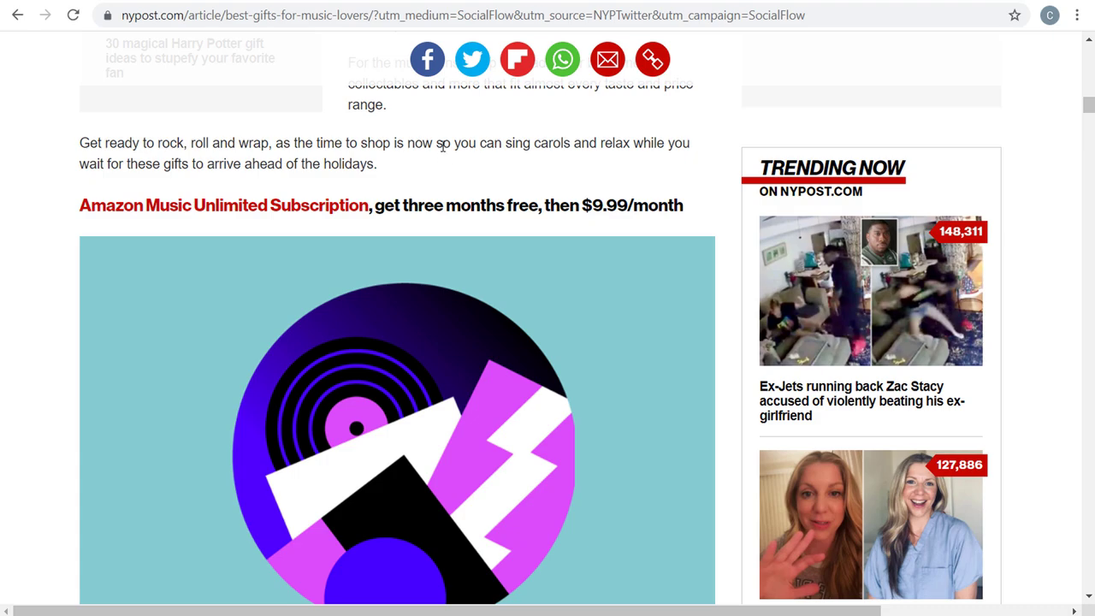
# Return to the gift guide's introduction and examine the affiliate revenue disclosure below the headphones photo.
pyautogui.scroll(5, 477, 180)
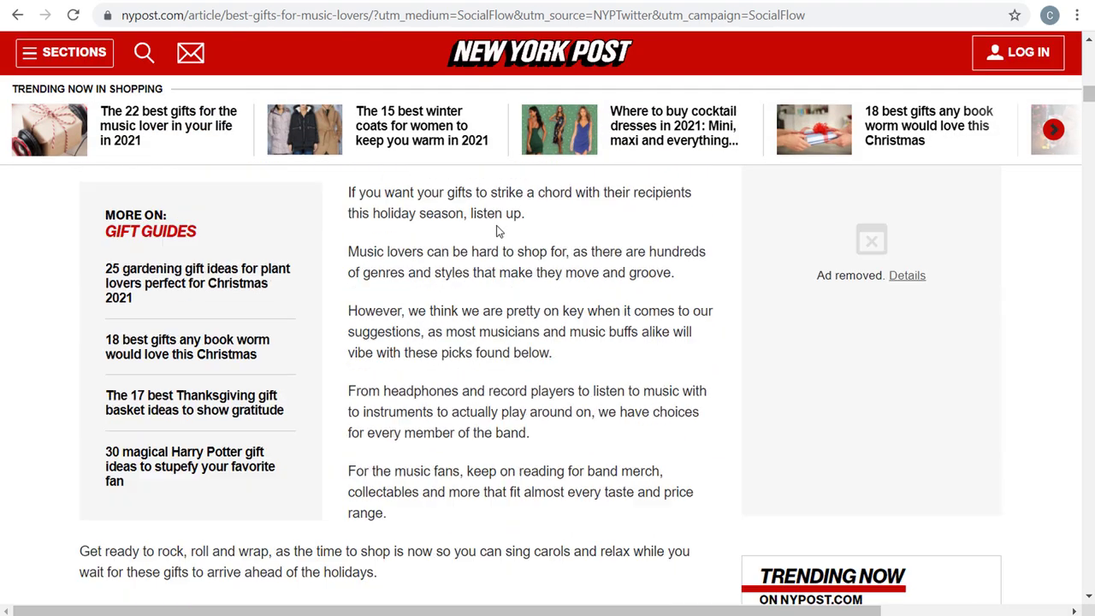
pyautogui.scroll(5, 445, 325)
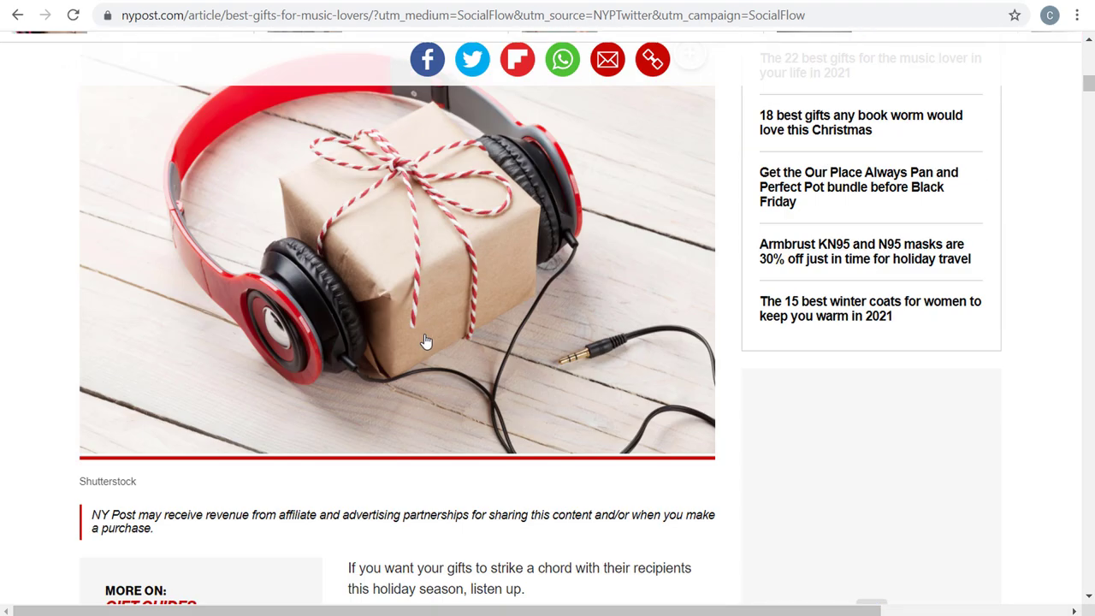
pyautogui.scroll(-2, 215, 394)
pyautogui.moveTo(121, 340); pyautogui.dragTo(469, 341)
pyautogui.click(494, 347)
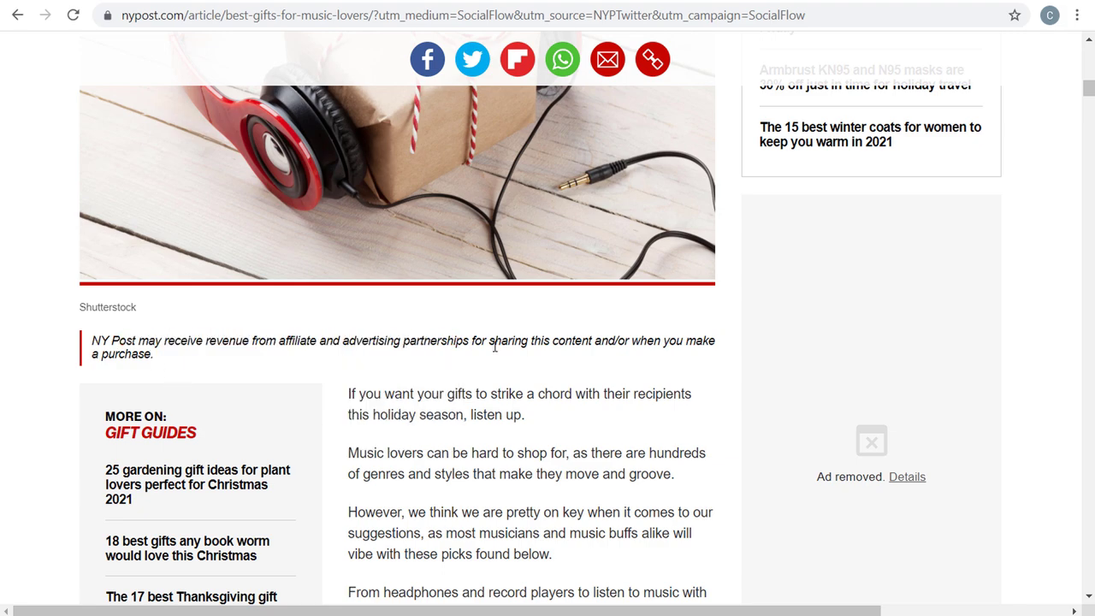
pyautogui.scroll(5, 410, 346)
pyautogui.scroll(3, 287, 328)
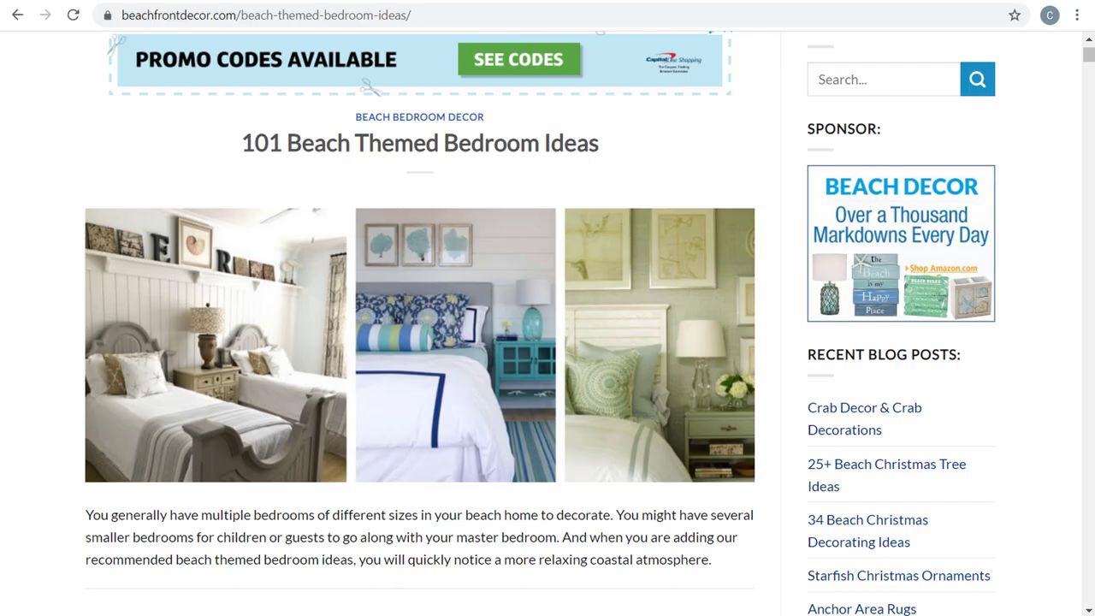
# Examine the title, opening photos and Amazon product ads of the 101 Beach Themed Bedroom Ideas post.
pyautogui.scroll(2, 333, 193)
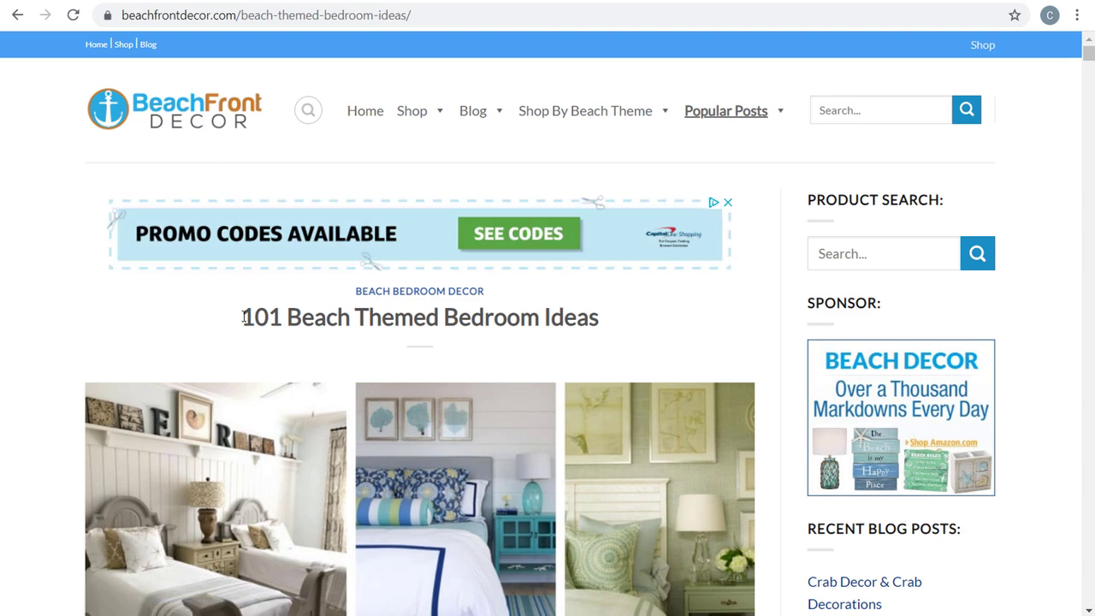
pyautogui.moveTo(241, 319); pyautogui.dragTo(598, 318)
pyautogui.click(616, 323)
pyautogui.scroll(-2, 48, 326)
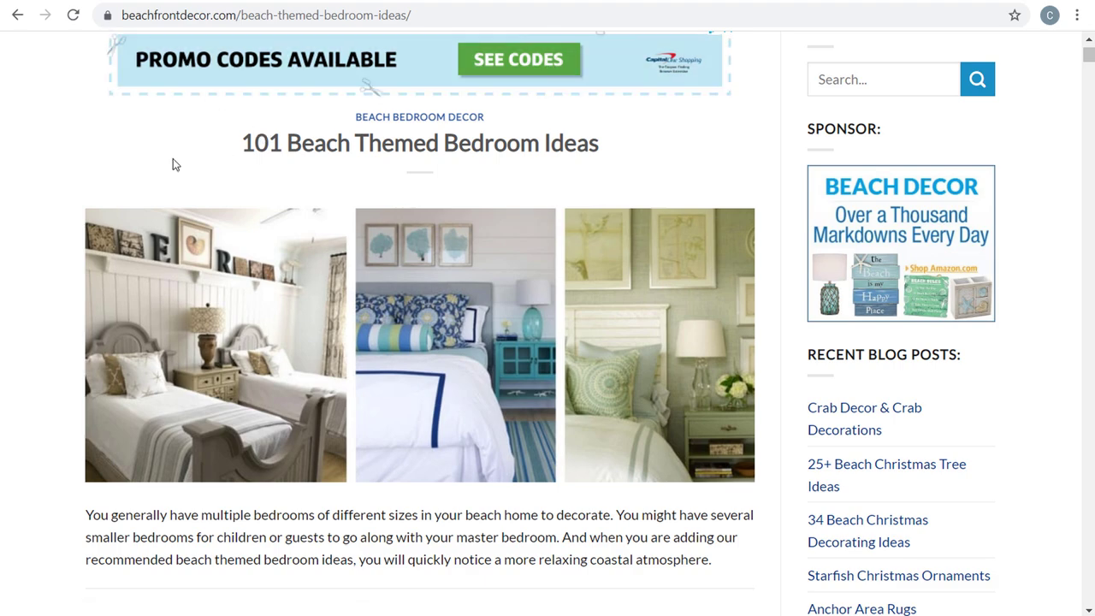
pyautogui.scroll(-2, 63, 183)
pyautogui.scroll(-1, 59, 205)
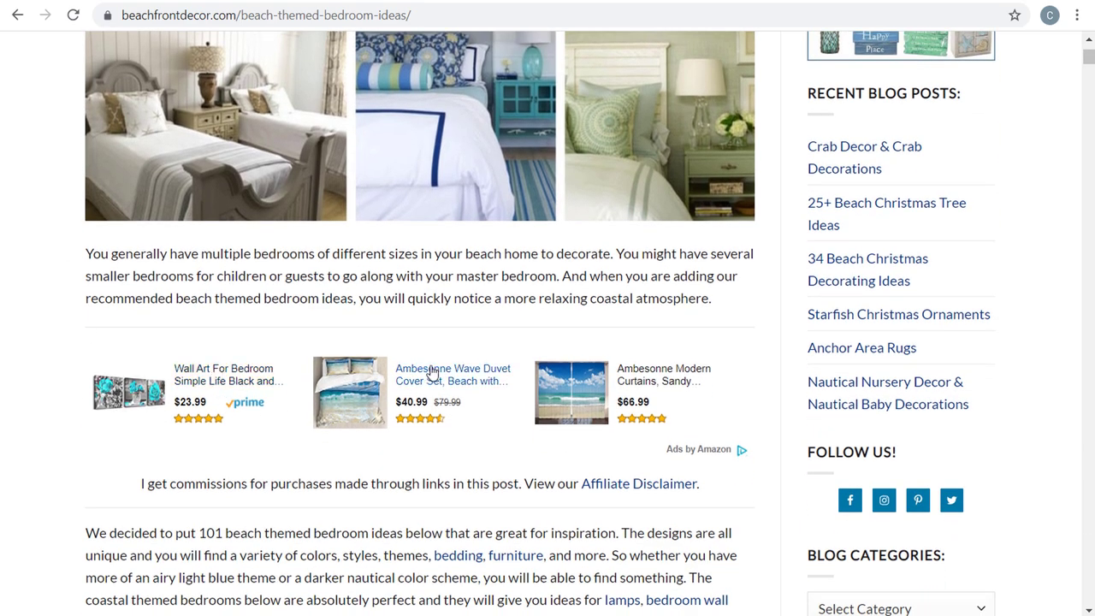
# Look through the numbered bedroom photos and the sponsored spots between them, then review the post's linked introduction again.
pyautogui.scroll(-15, 150, 319)
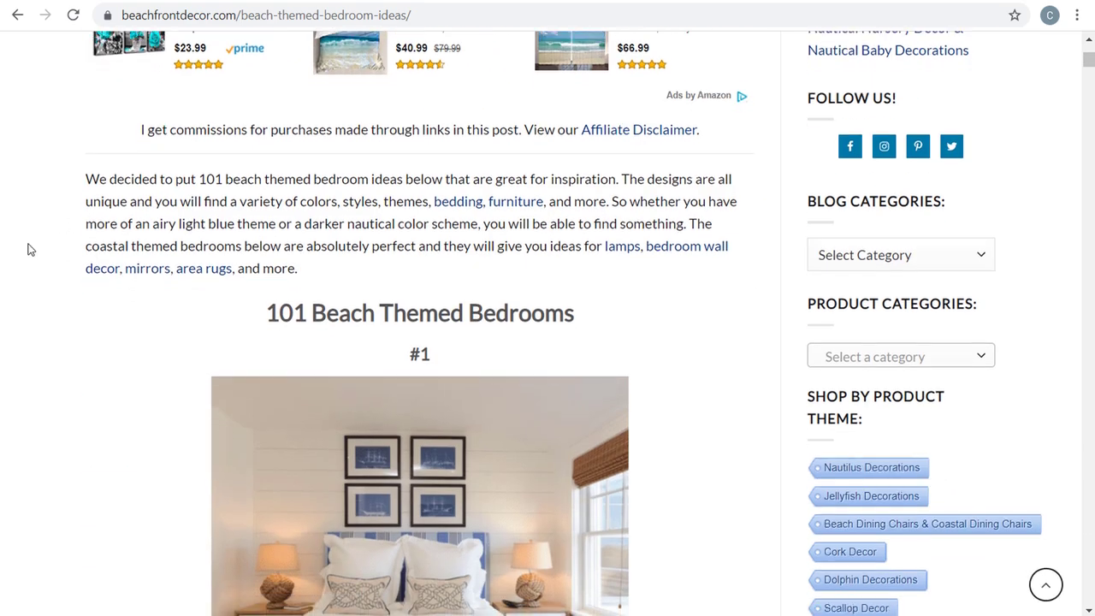
pyautogui.scroll(-4, 125, 206)
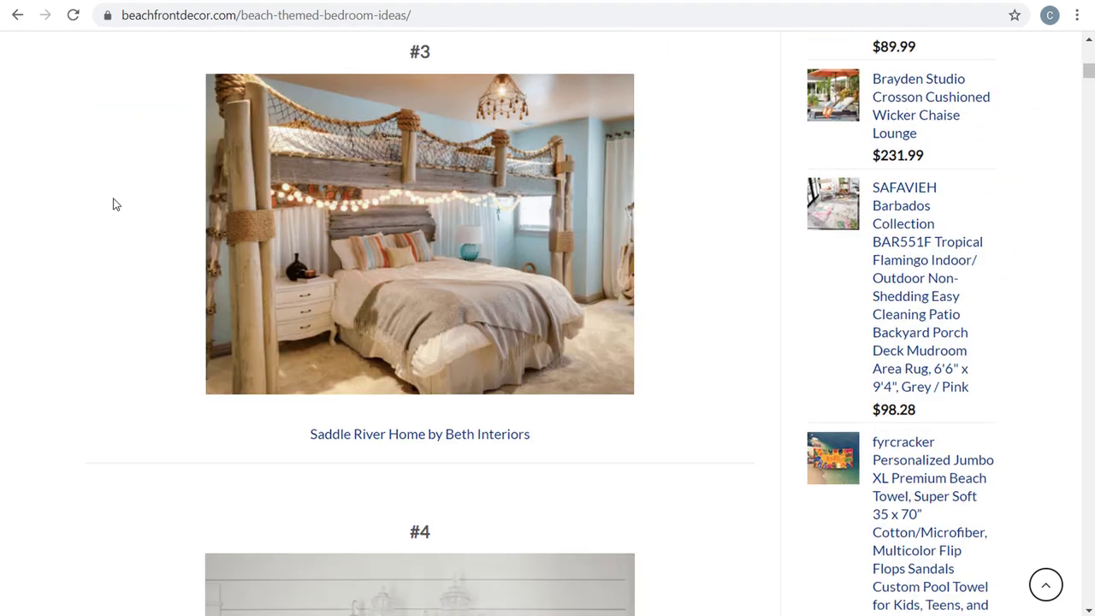
pyautogui.scroll(-9, 123, 203)
pyautogui.scroll(-4, 119, 197)
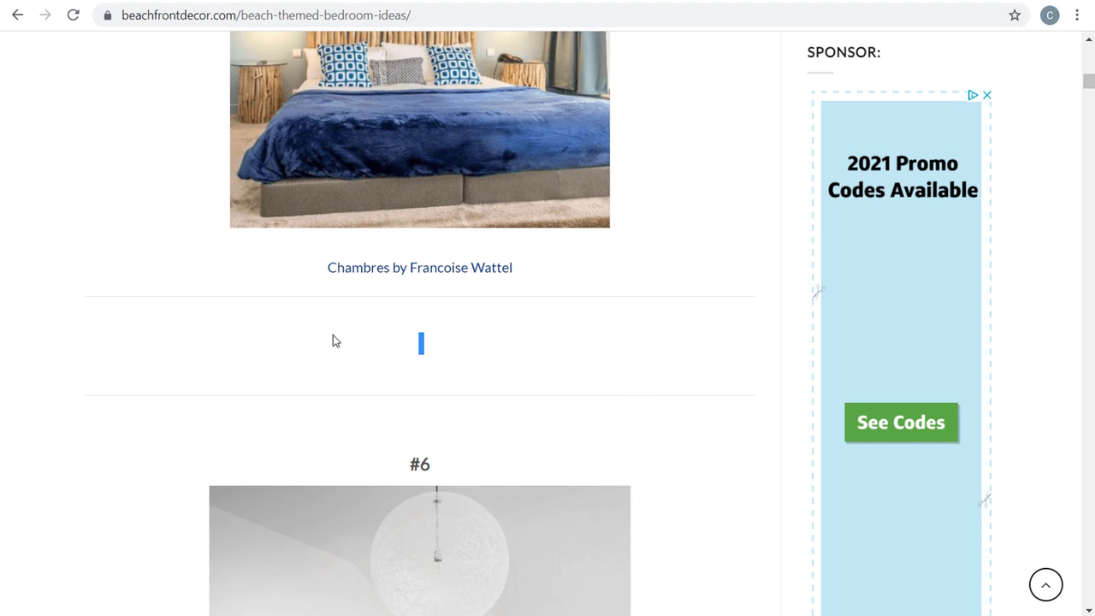
pyautogui.scroll(3, 230, 320)
pyautogui.scroll(10, 106, 261)
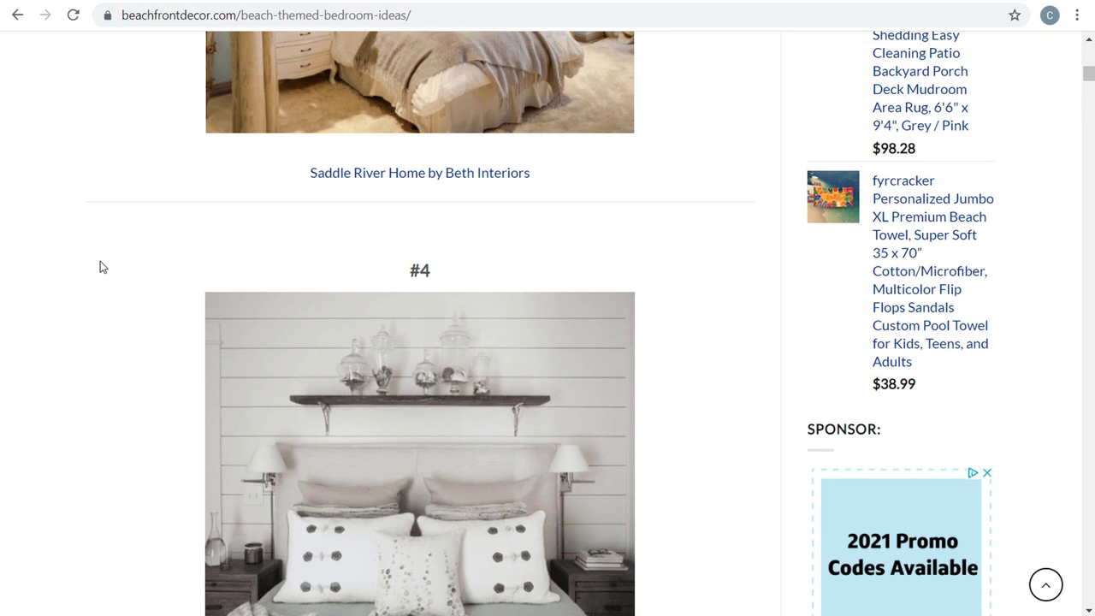
pyautogui.scroll(8, 105, 254)
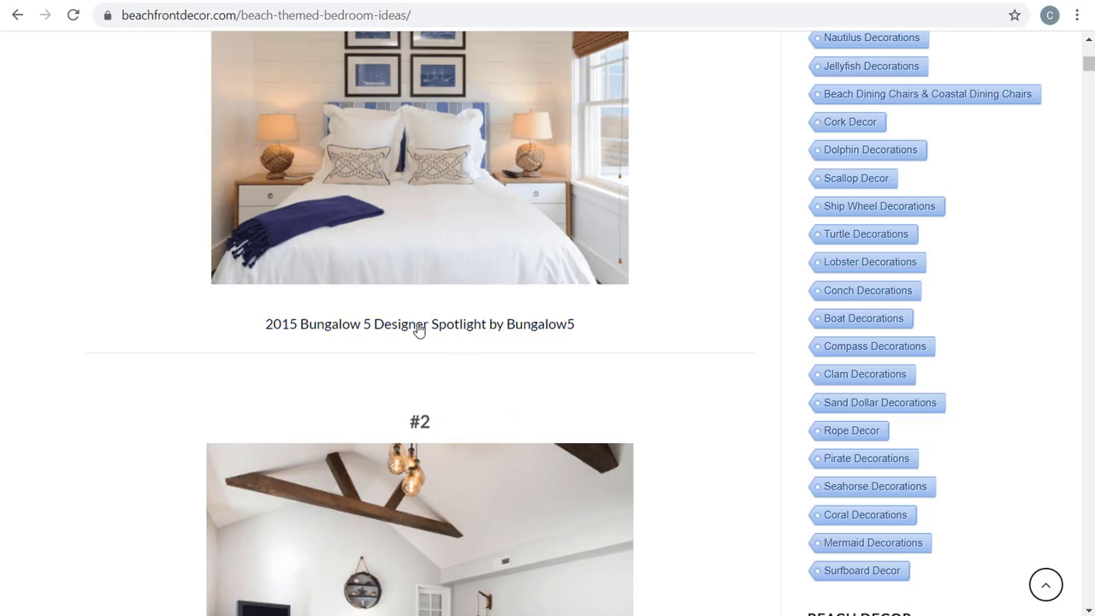
pyautogui.scroll(5, 416, 325)
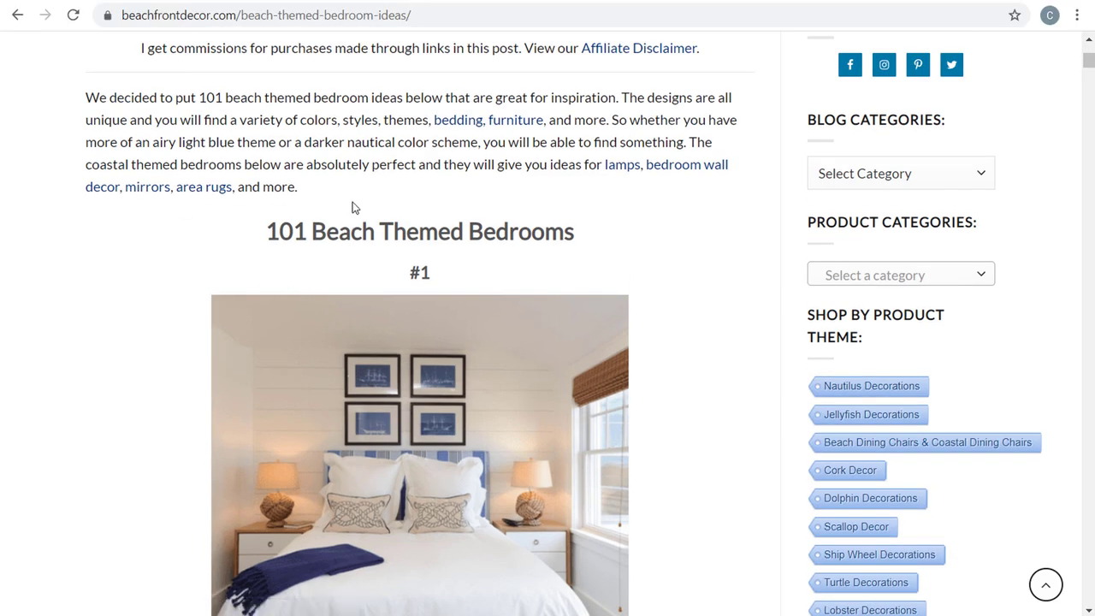
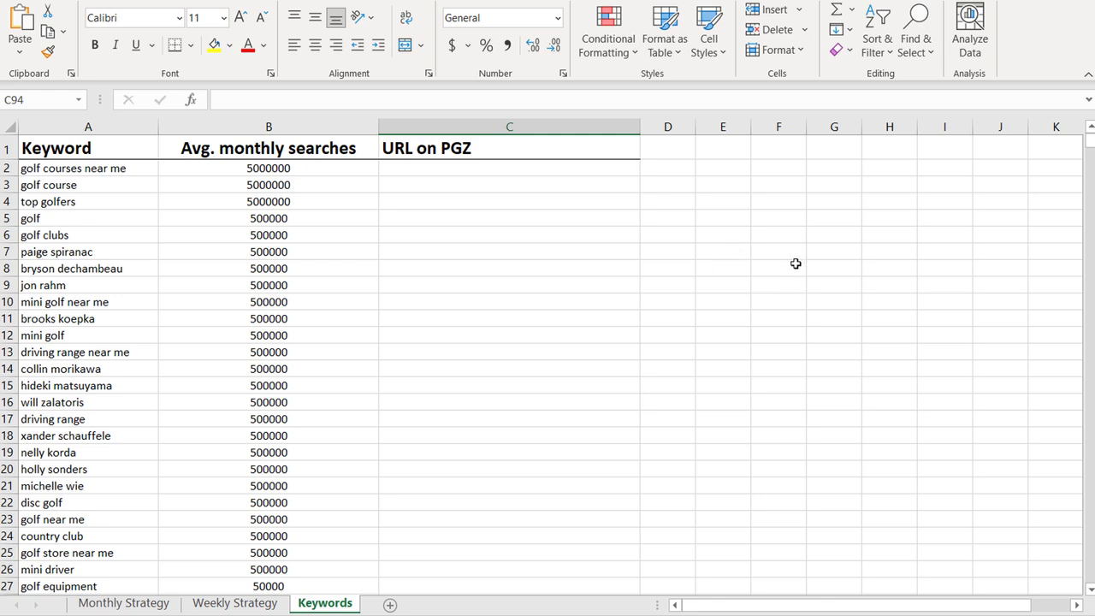
# Find the golf balls keyword in the Keywords sheet and check its URL on PGZ.
pyautogui.scroll(-5, 796, 264)
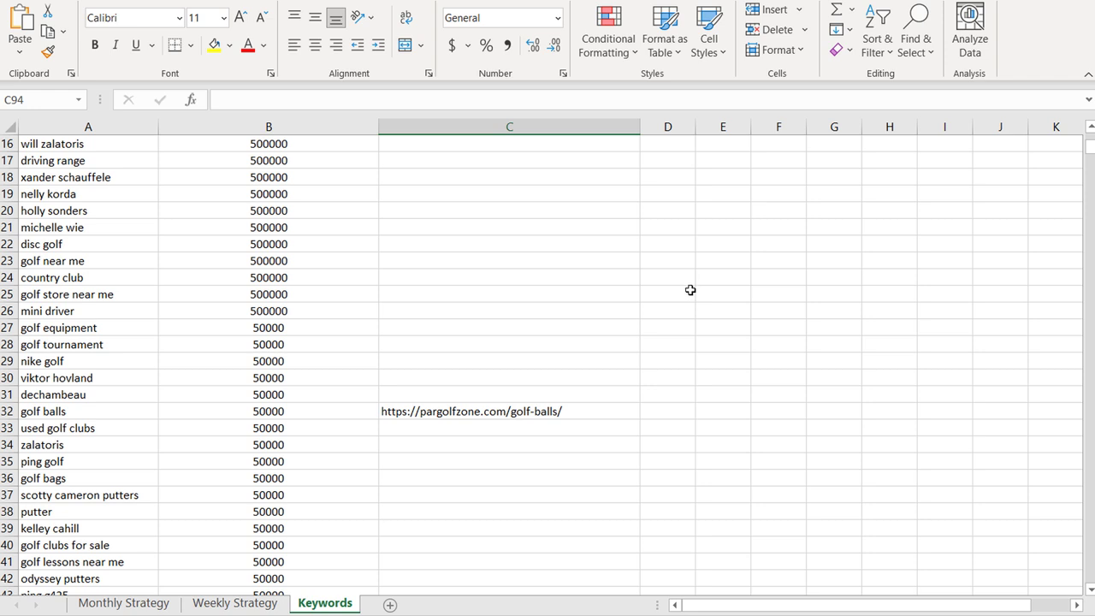
pyautogui.scroll(-1, 691, 290)
pyautogui.click(96, 361)
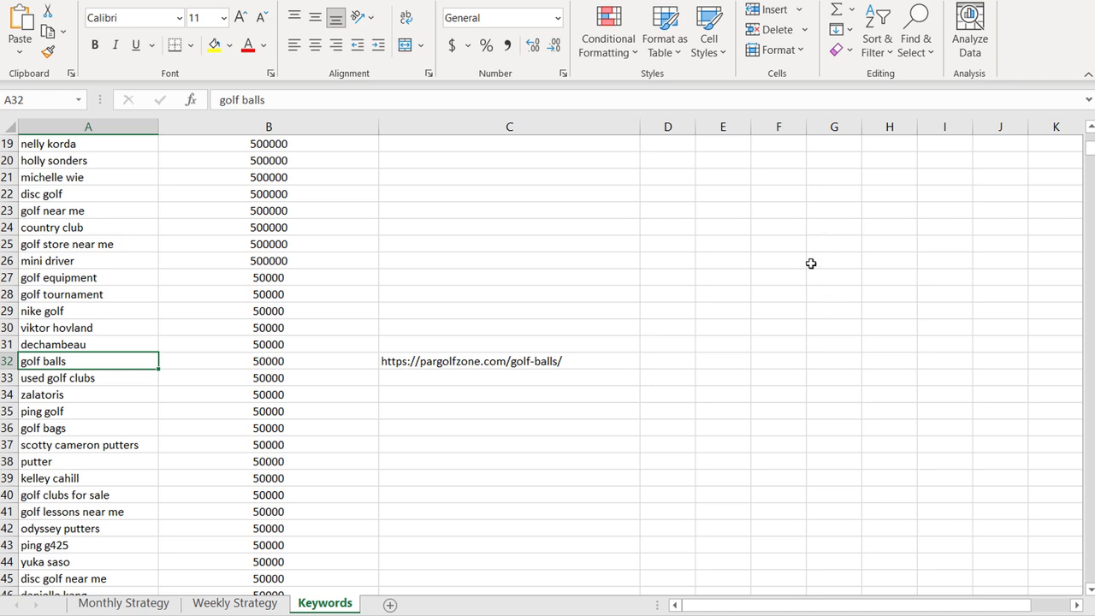
pyautogui.click(579, 361)
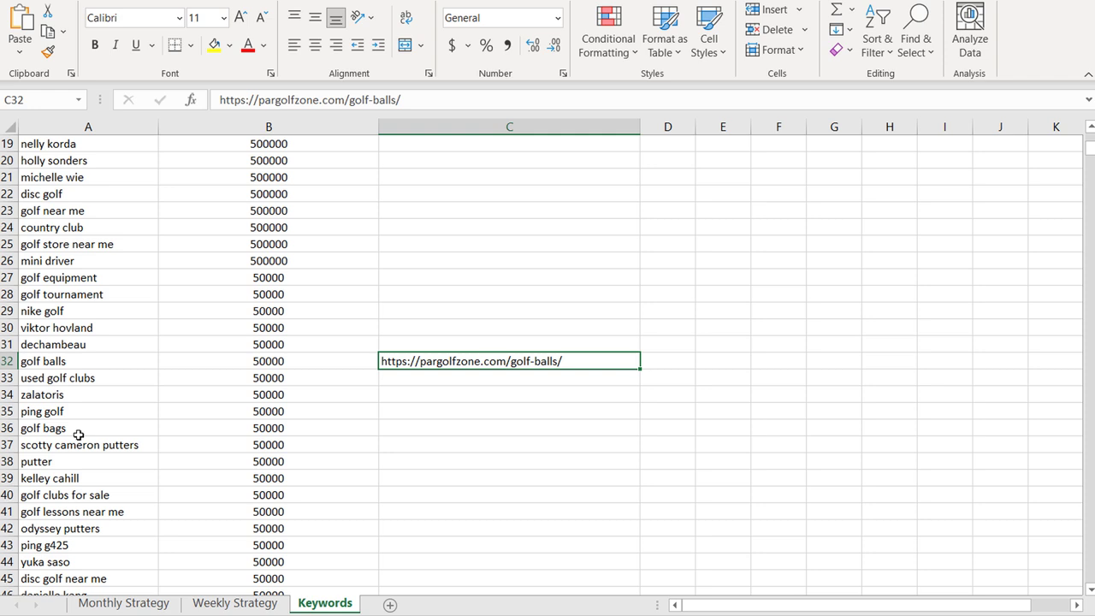
# Compare the golf bags keyword row with the golf balls URL entry in the Keywords sheet.
pyautogui.moveTo(72, 429); pyautogui.dragTo(413, 425)
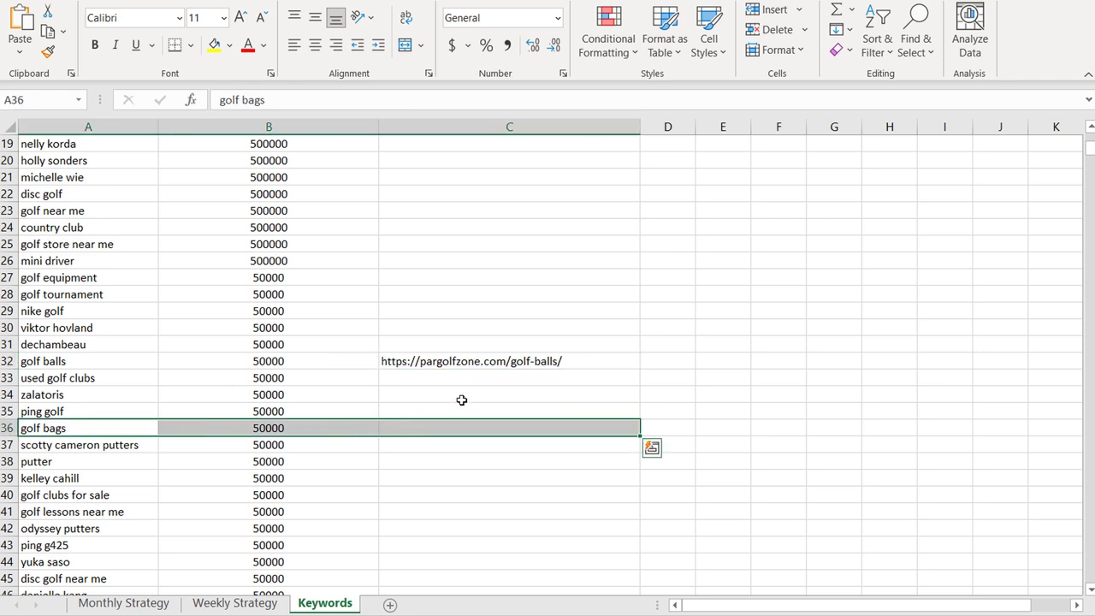
pyautogui.click(459, 399)
pyautogui.click(482, 364)
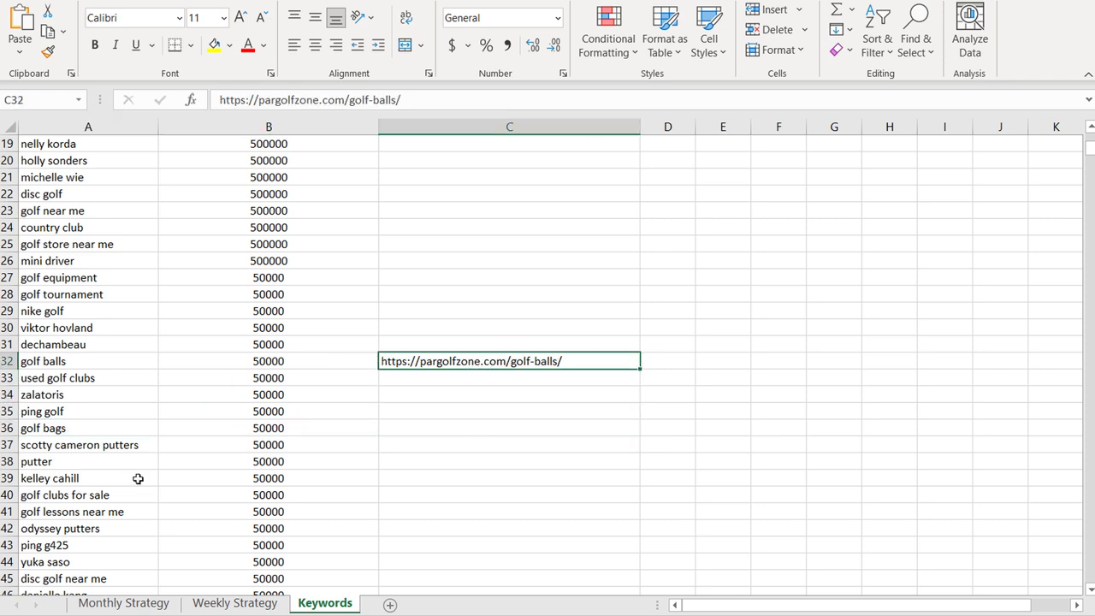
pyautogui.click(66, 427)
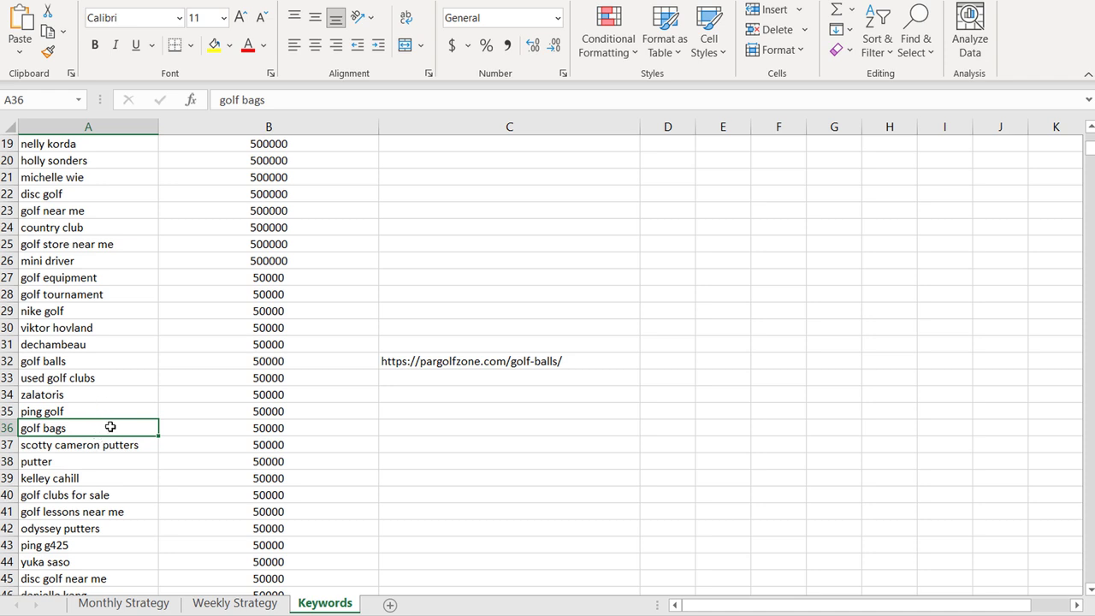
# Review the average monthly searches column, look through the keywords around rows 88 to 114, and select callaway golf balls.
pyautogui.scroll(6, 248, 356)
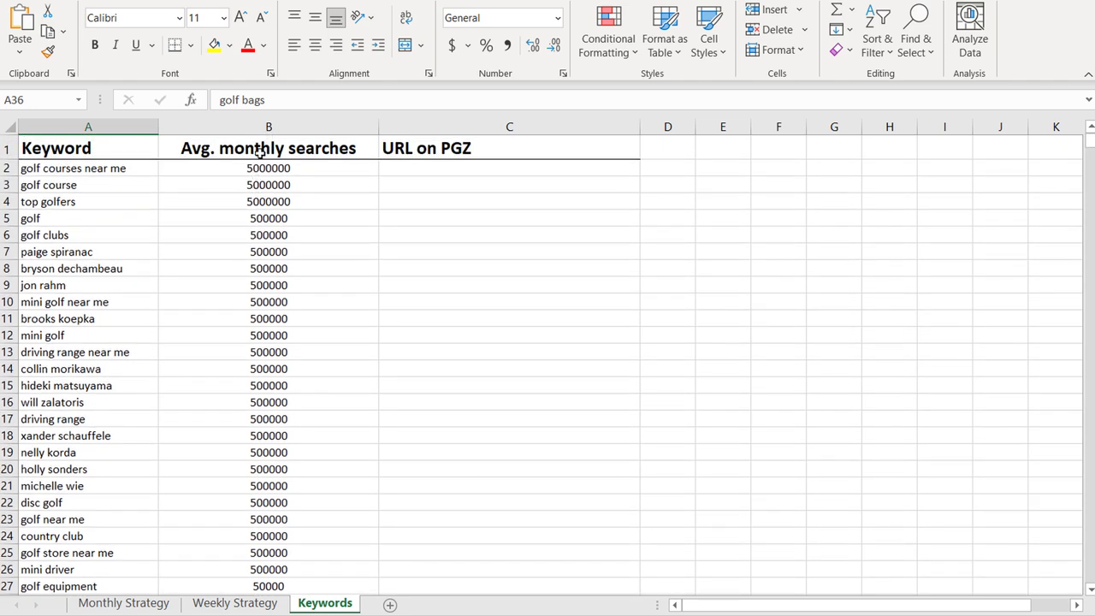
pyautogui.scroll(-7, 275, 295)
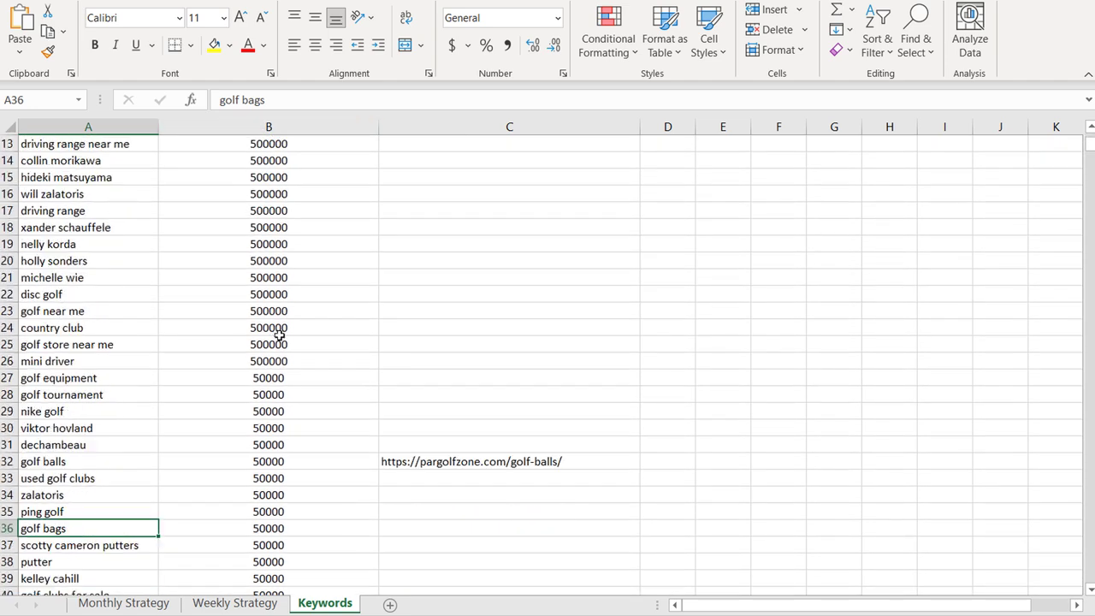
pyautogui.scroll(-20, 264, 310)
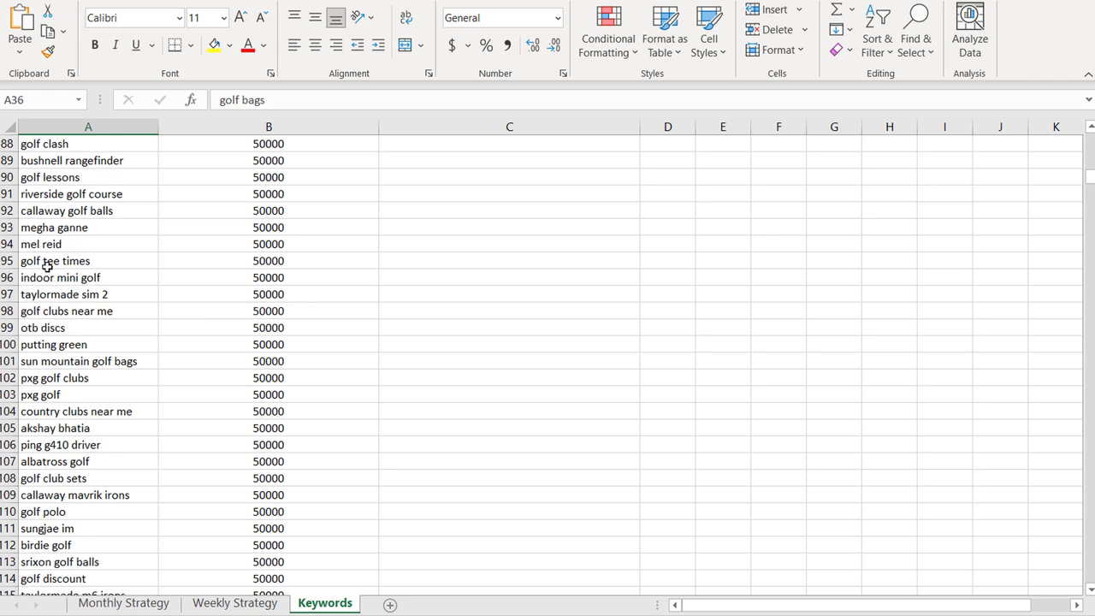
pyautogui.moveTo(47, 245); pyautogui.dragTo(67, 512)
pyautogui.click(194, 458)
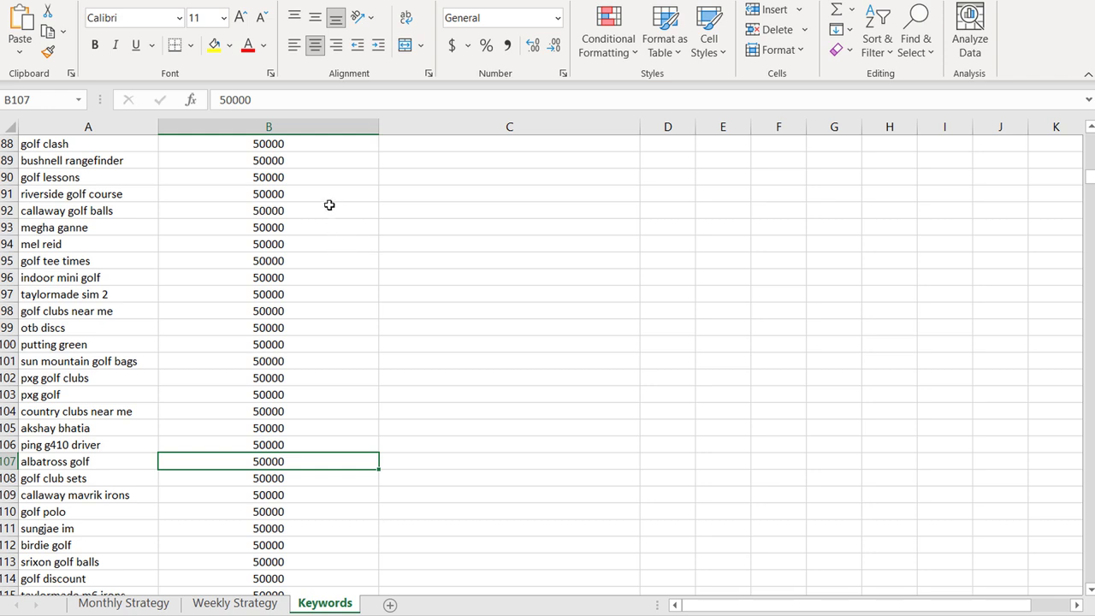
pyautogui.click(87, 212)
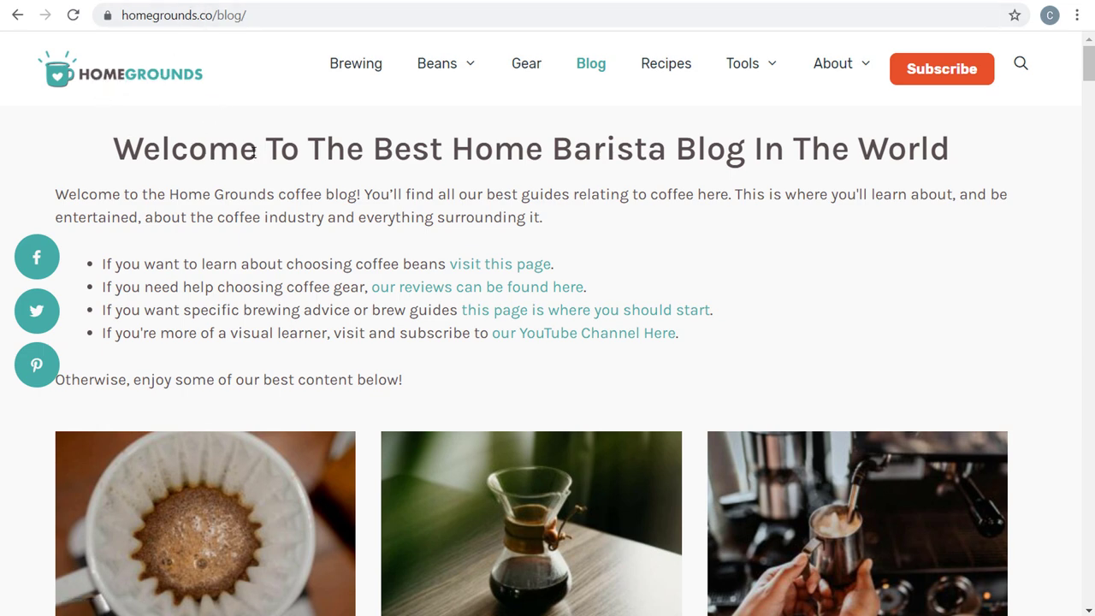
# Look through the Home Grounds blog's article listing to examine the coffee topics it covers.
pyautogui.scroll(-4, 585, 79)
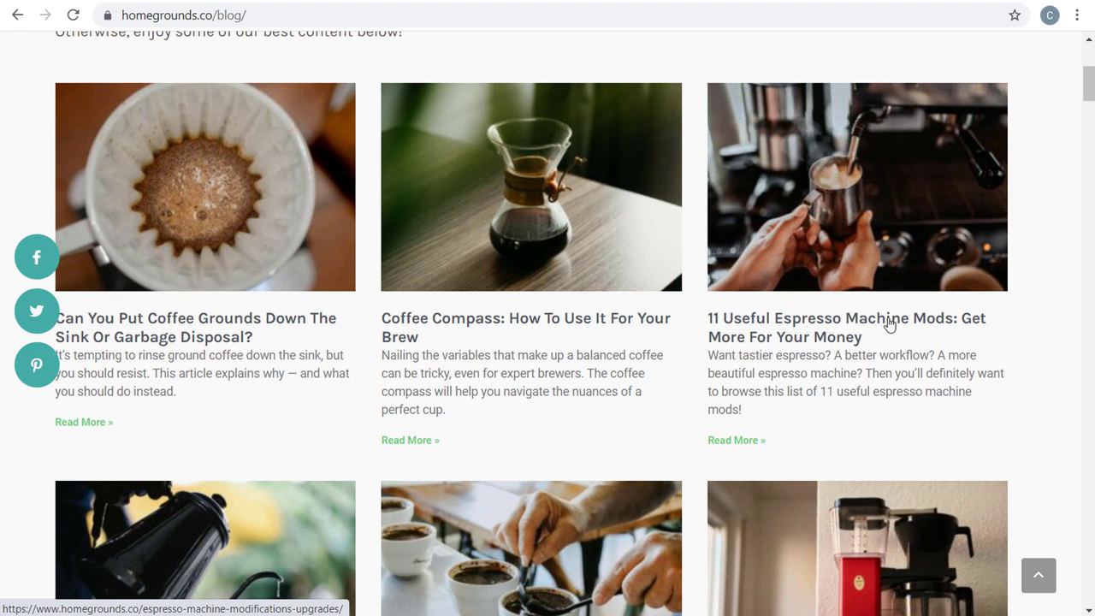
pyautogui.scroll(-2, 120, 154)
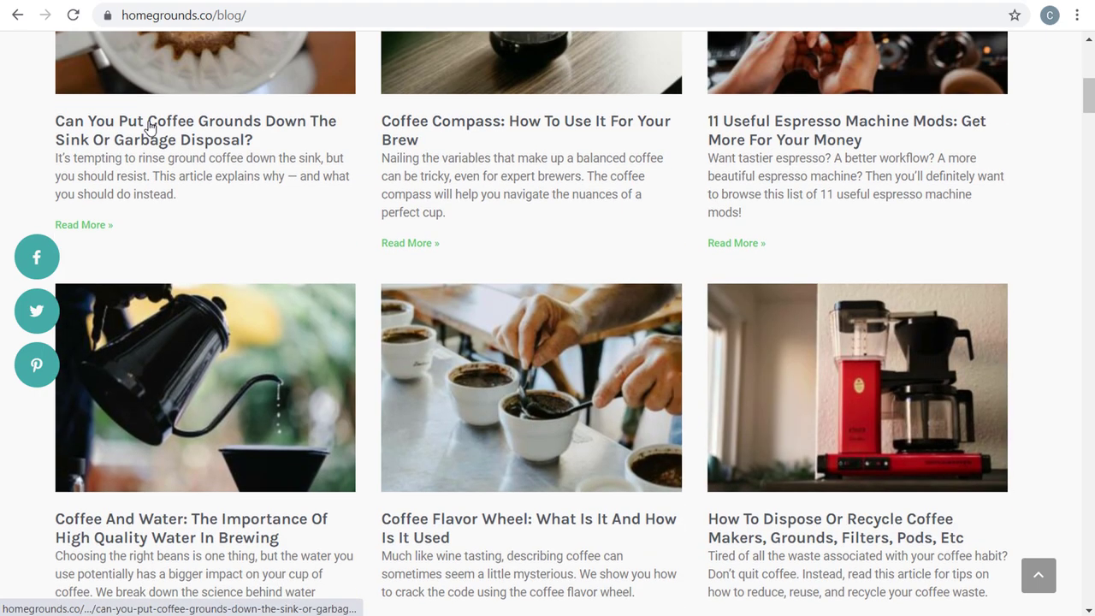
pyautogui.scroll(2, 146, 131)
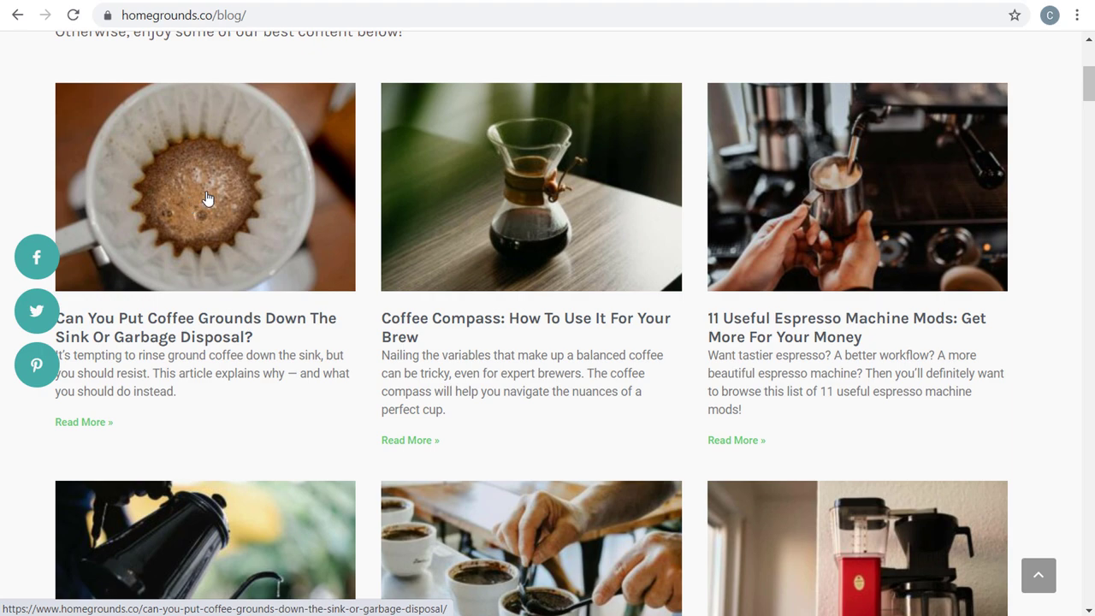
pyautogui.scroll(-3, 214, 204)
pyautogui.scroll(-2, 260, 138)
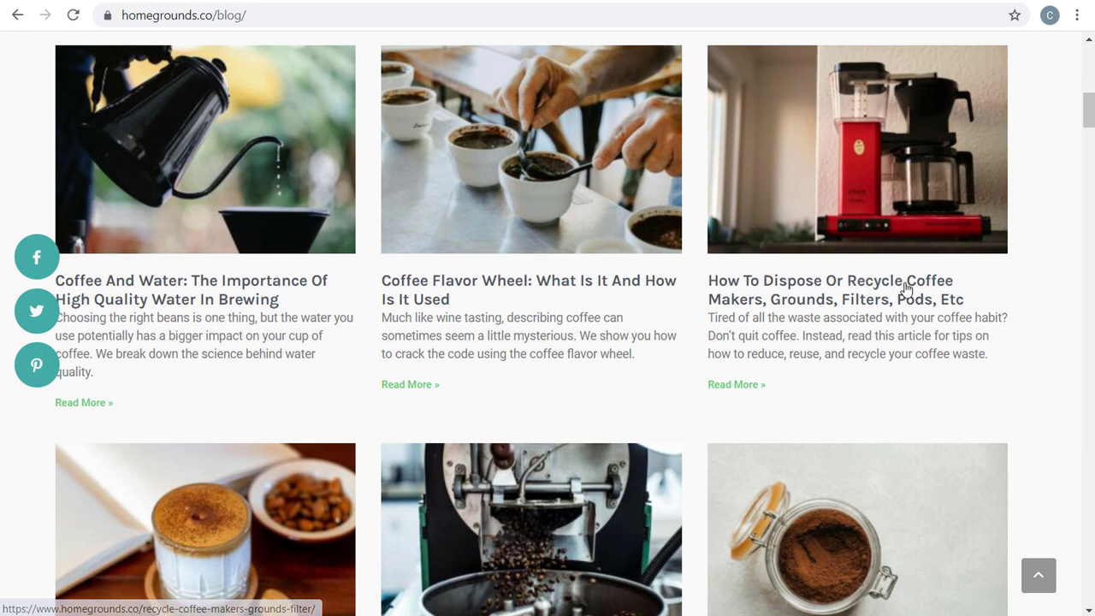
pyautogui.scroll(-4, 901, 288)
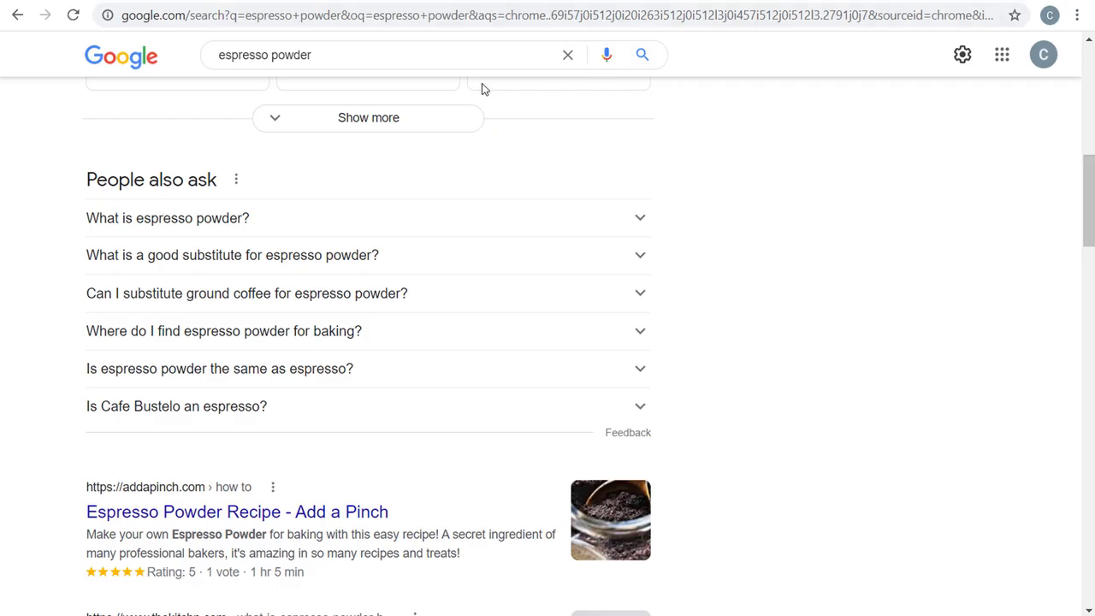
# Look through the espresso powder search results, examining the shopping ads, the recipes and the People also ask section.
pyautogui.scroll(4, 721, 219)
pyautogui.scroll(-4, 721, 219)
pyautogui.scroll(9, 782, 266)
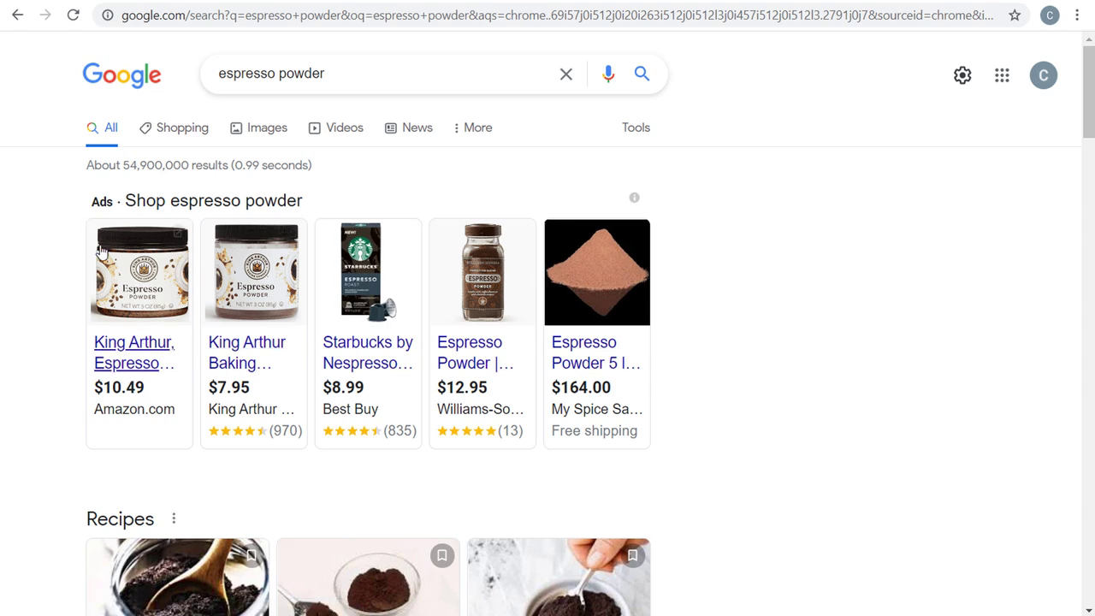
pyautogui.scroll(-3, 791, 279)
pyautogui.scroll(-1, 791, 279)
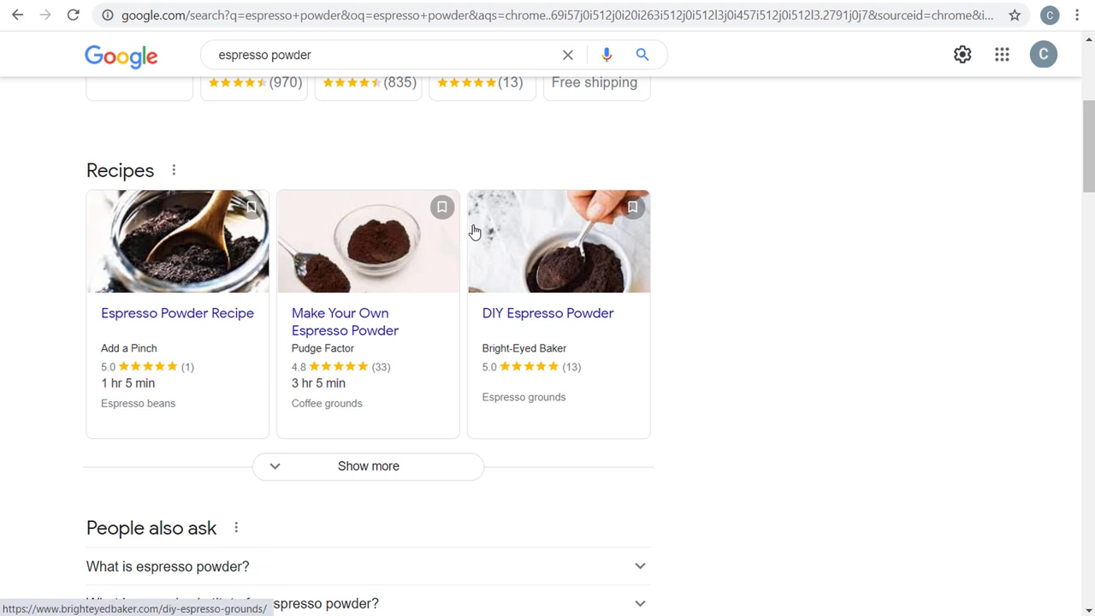
pyautogui.scroll(-4, 814, 246)
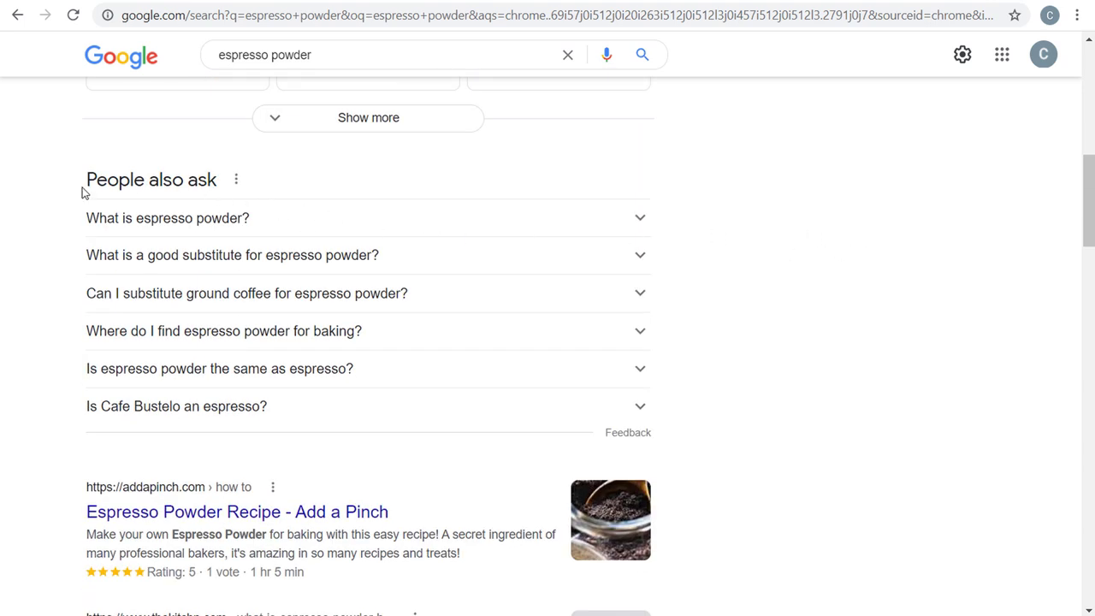
# Expand and collapse "What is espresso powder?" and "What do you use espresso powder for?" to load and review more related questions.
pyautogui.moveTo(82, 193); pyautogui.dragTo(750, 196)
pyautogui.click(753, 197)
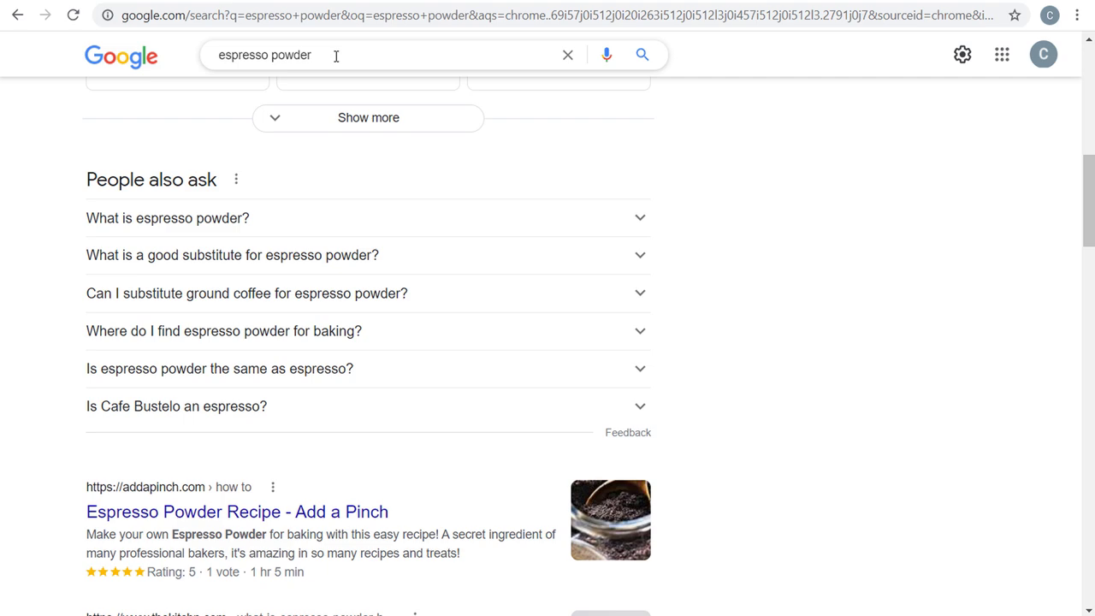
pyautogui.click(637, 220)
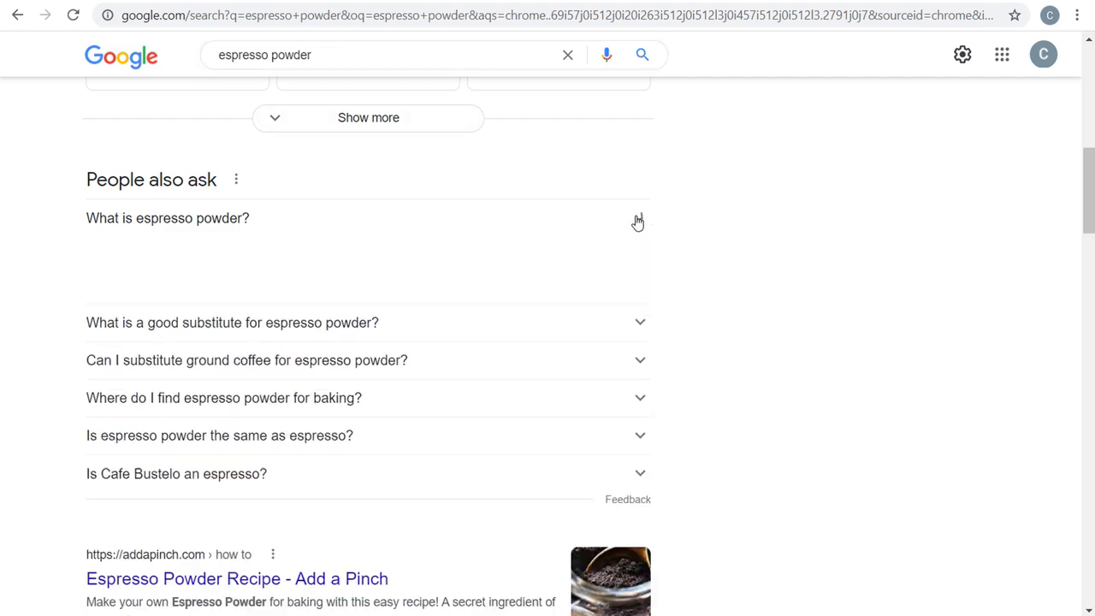
pyautogui.click(638, 220)
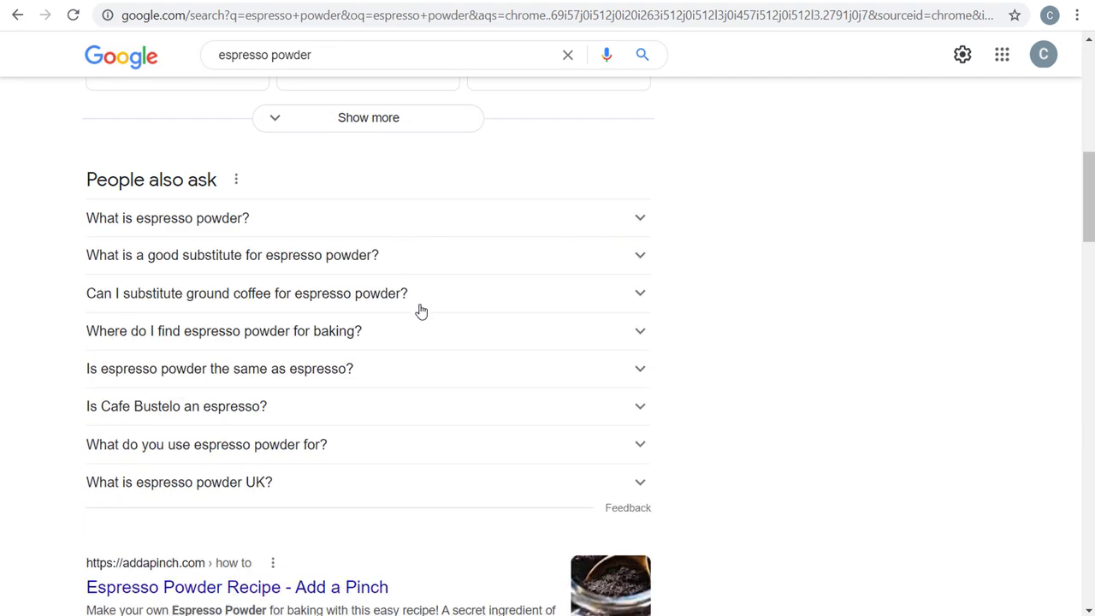
pyautogui.click(449, 443)
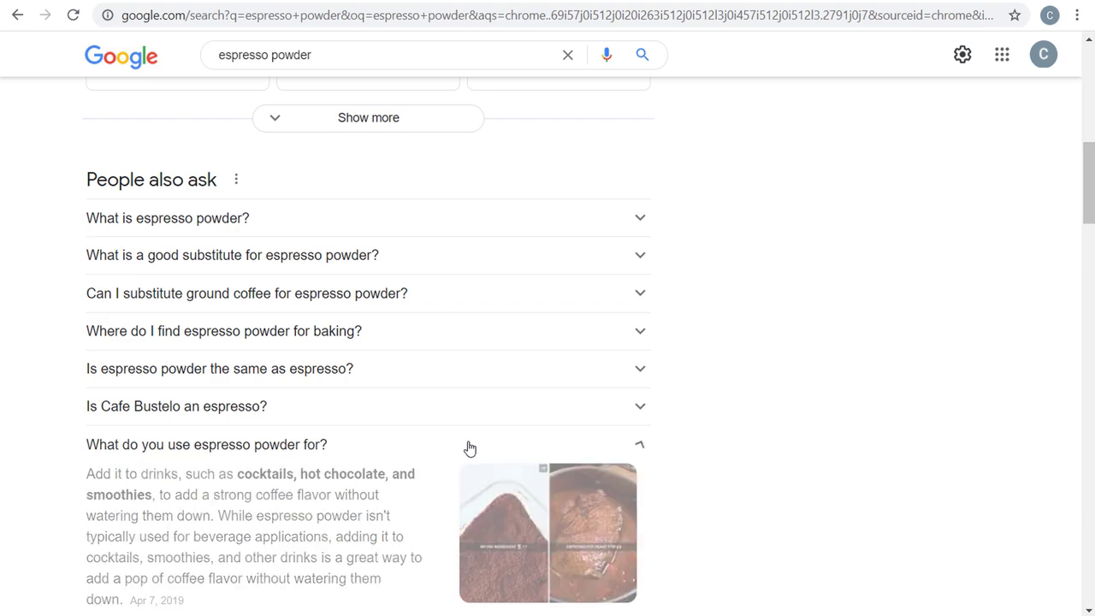
pyautogui.click(469, 448)
pyautogui.scroll(-2, 774, 299)
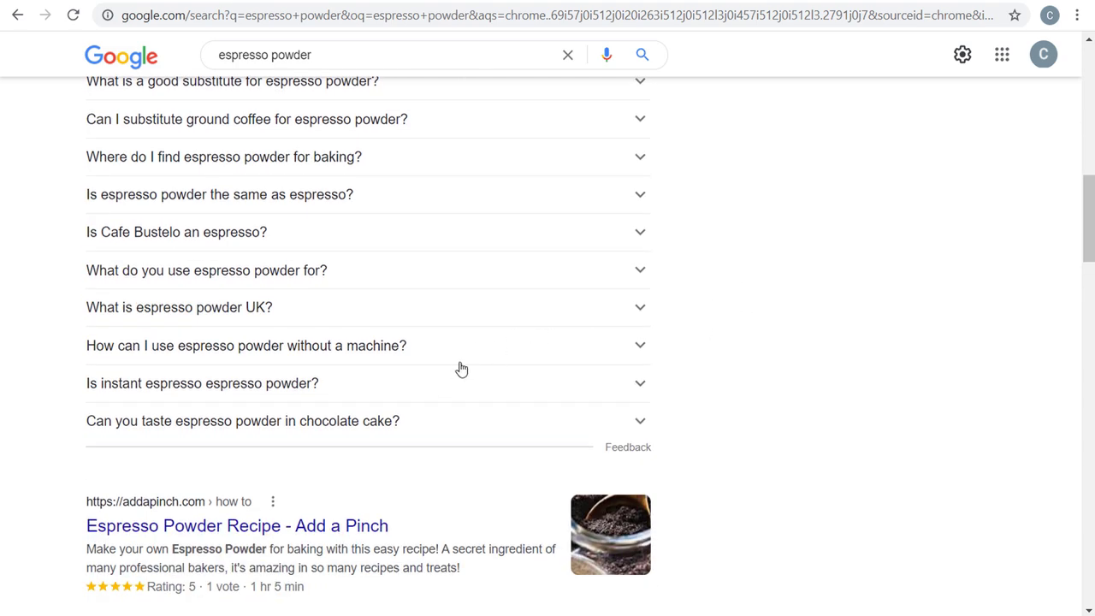
pyautogui.scroll(-2, 741, 316)
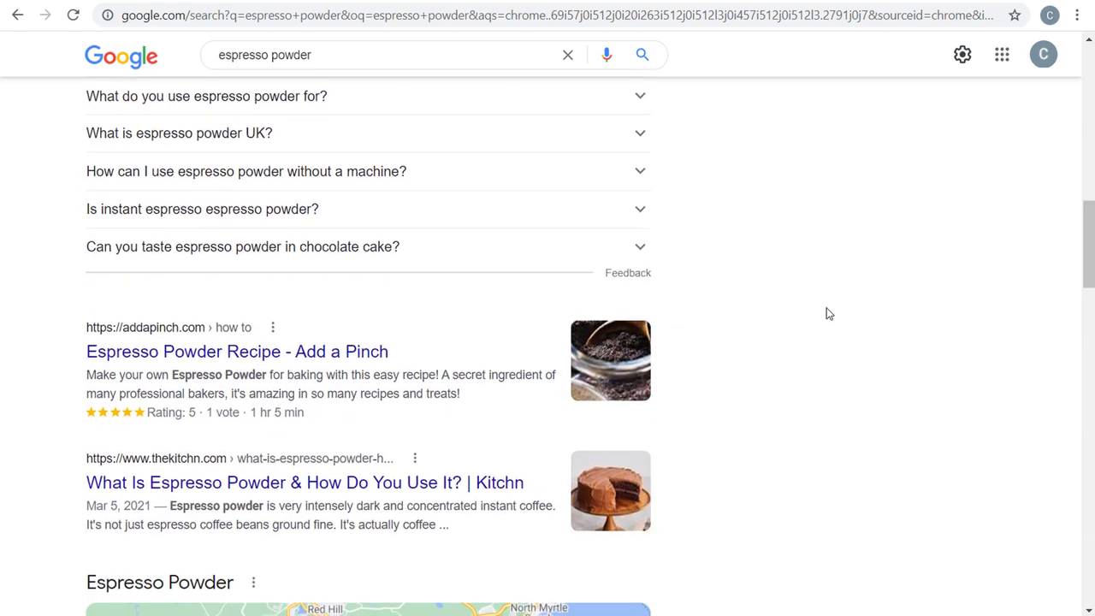